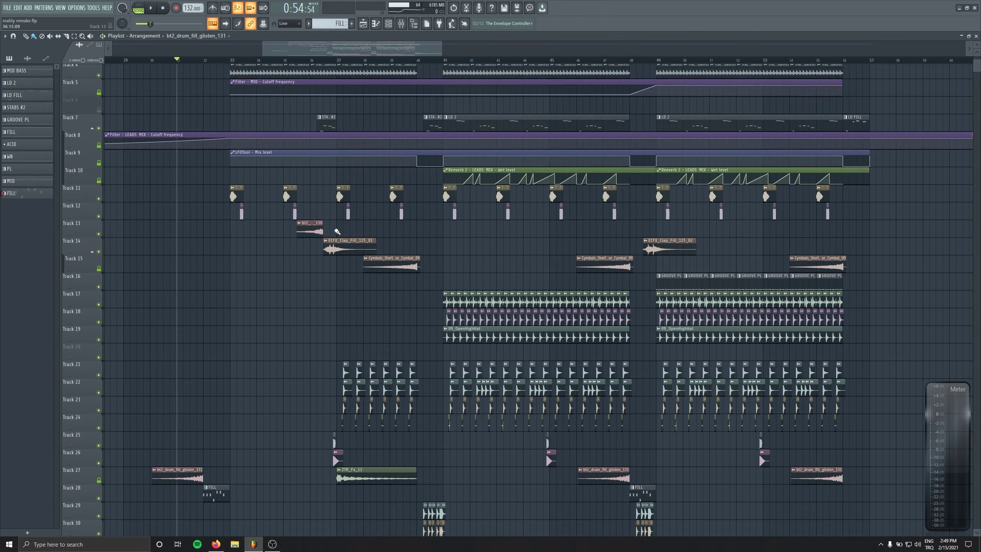
# Play the arrangement through the whole drop while looking over all playlist tracks, and stop playback after its end.
pyautogui.press('space')
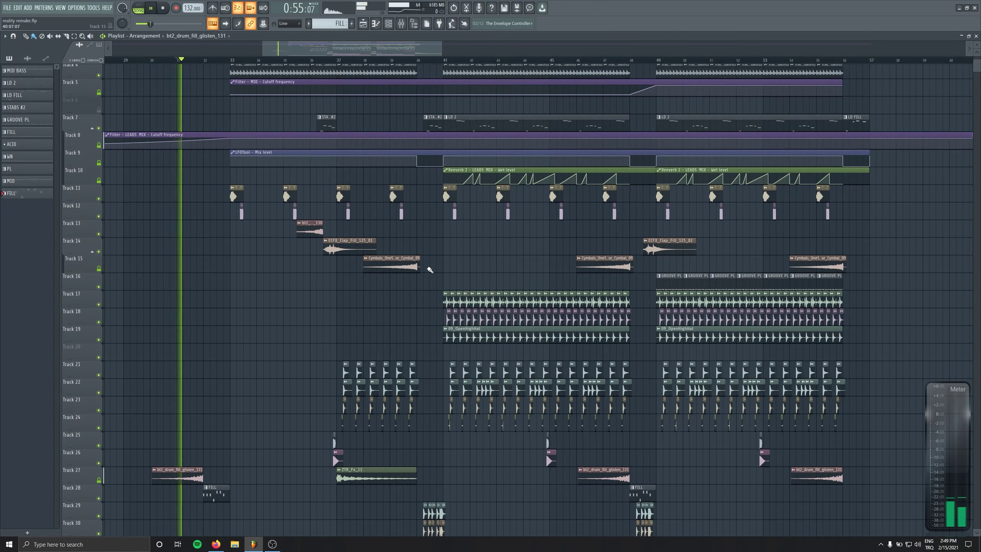
pyautogui.scroll(-3, 465, 267)
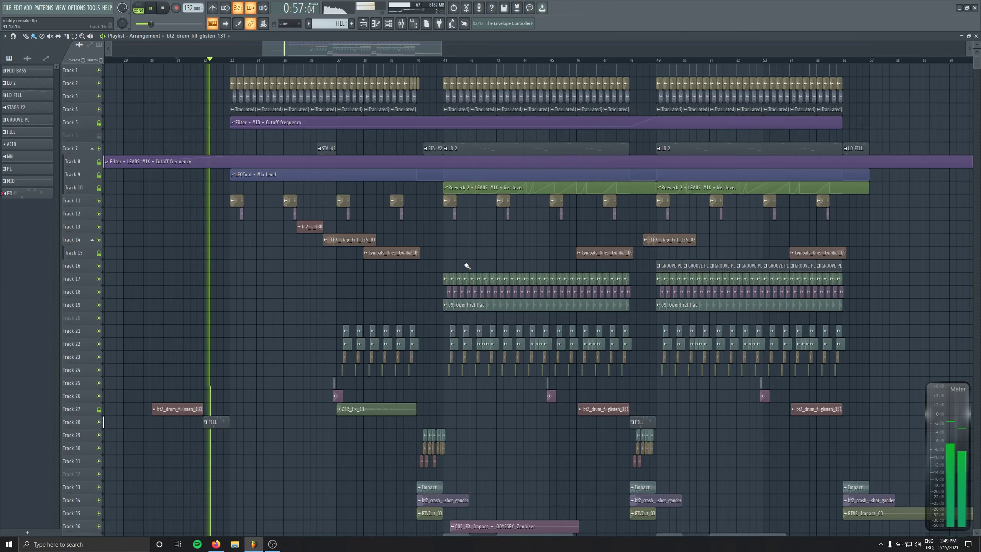
pyautogui.scroll(-4, 477, 276)
pyautogui.moveTo(490, 265); pyautogui.dragTo(522, 276)
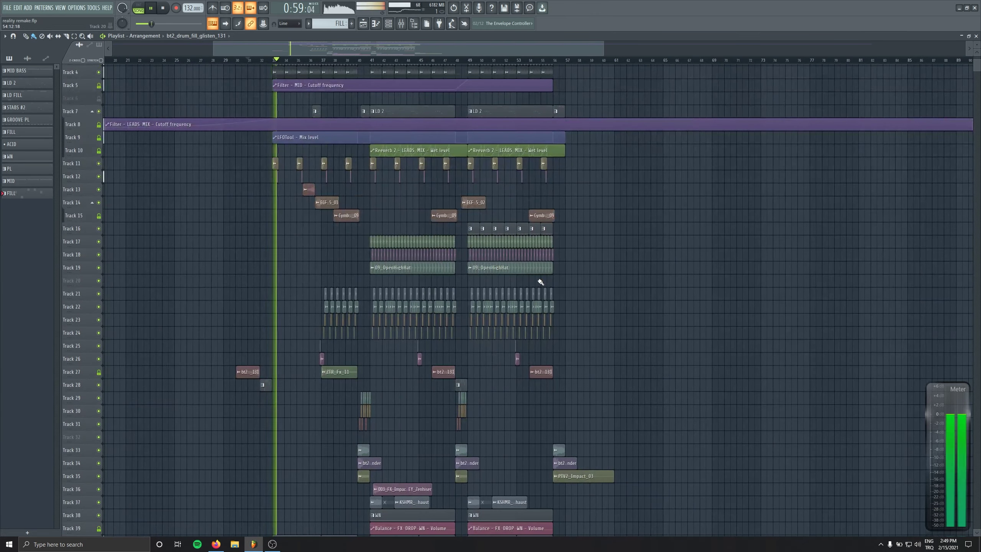
pyautogui.scroll(-2, 541, 281)
pyautogui.scroll(5, 595, 256)
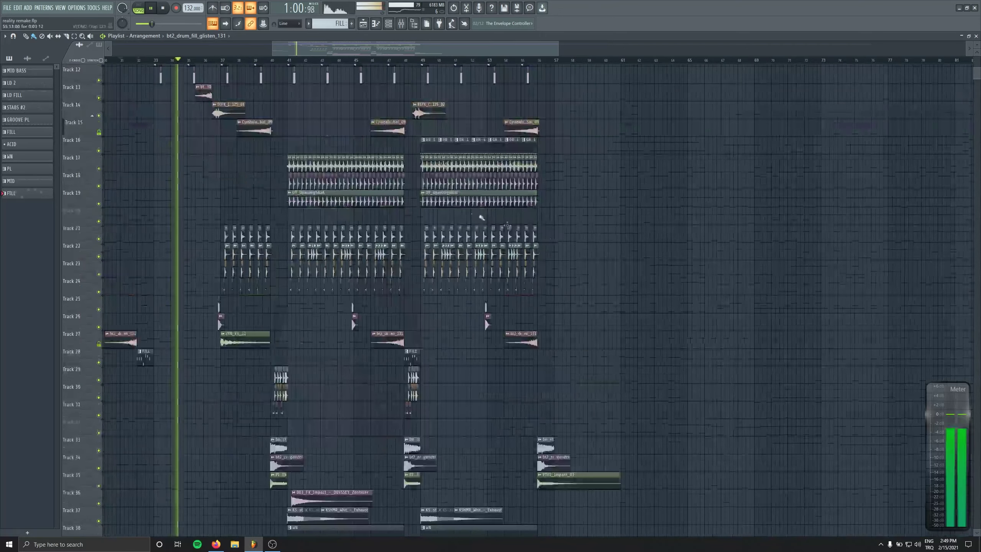
pyautogui.moveTo(552, 266); pyautogui.dragTo(504, 332)
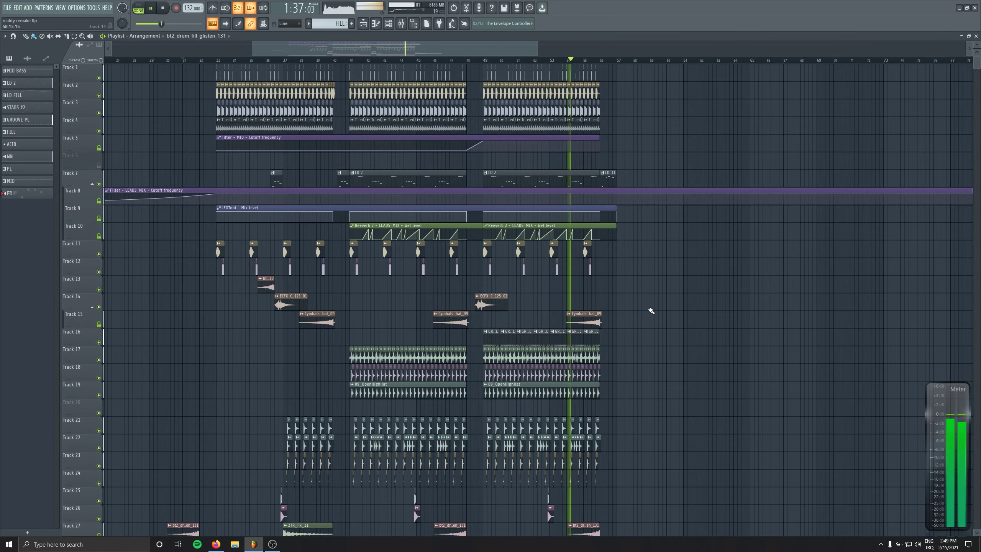
pyautogui.scroll(-5, 657, 313)
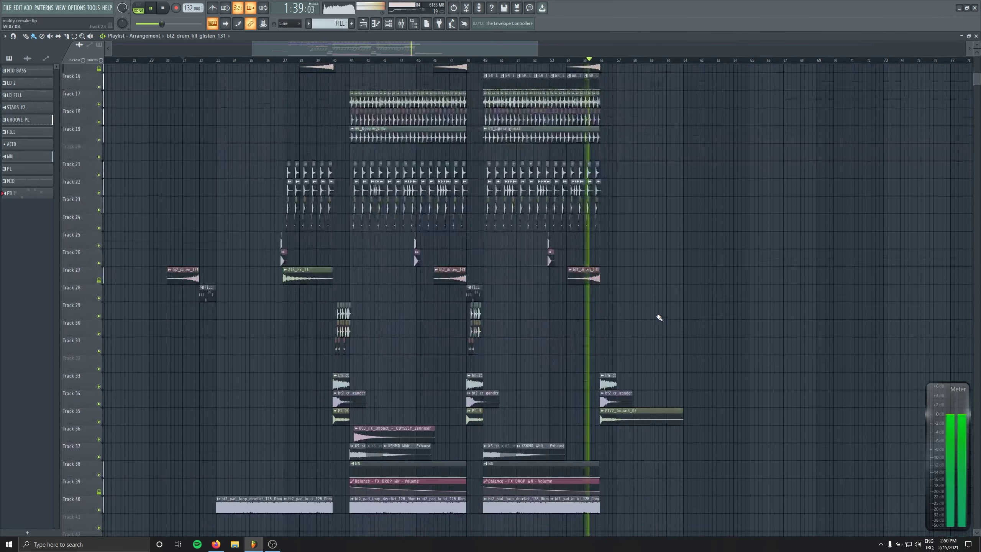
pyautogui.scroll(-1, 658, 317)
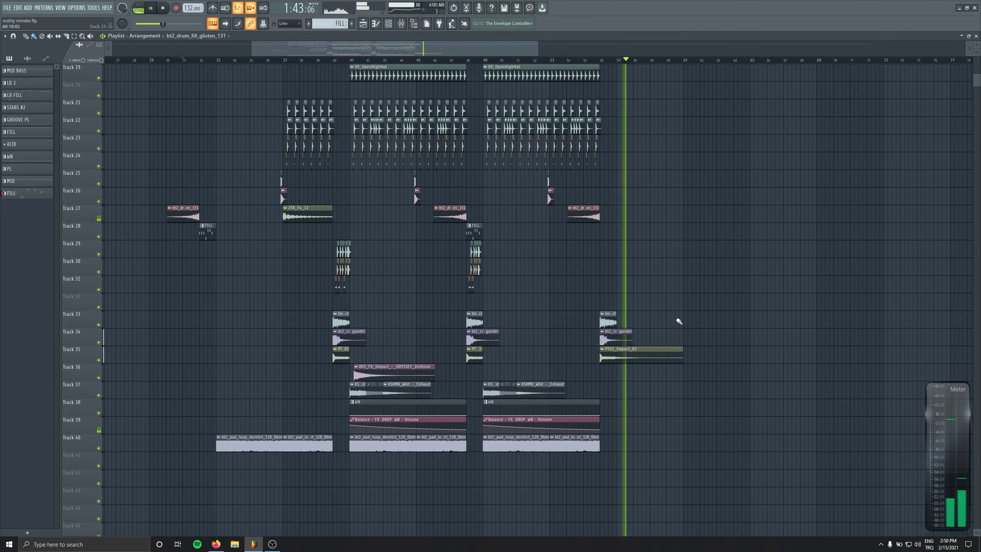
pyautogui.press('space')
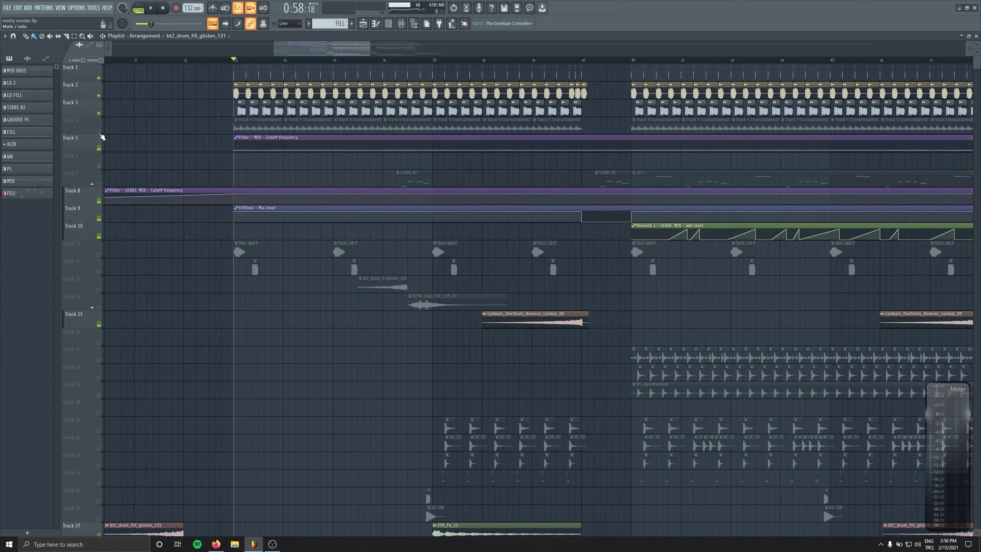
# Solo Track 2 with the FL_138BPM_KIT_01_Kick_Loop clips and listen to the kick on its own.
pyautogui.rightClick(99, 96)
pyautogui.scroll(6, 313, 155)
pyautogui.scroll(3, 305, 249)
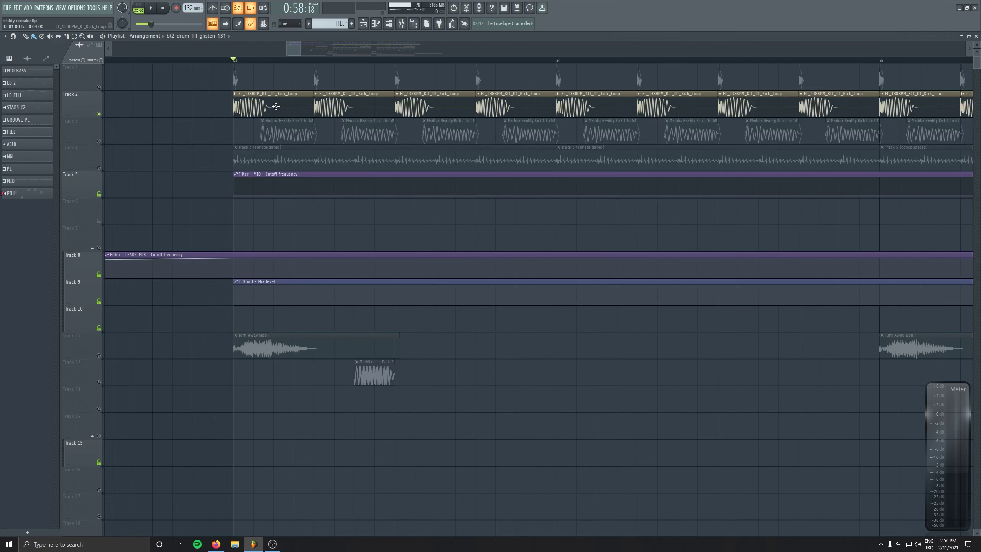
pyautogui.press('space')
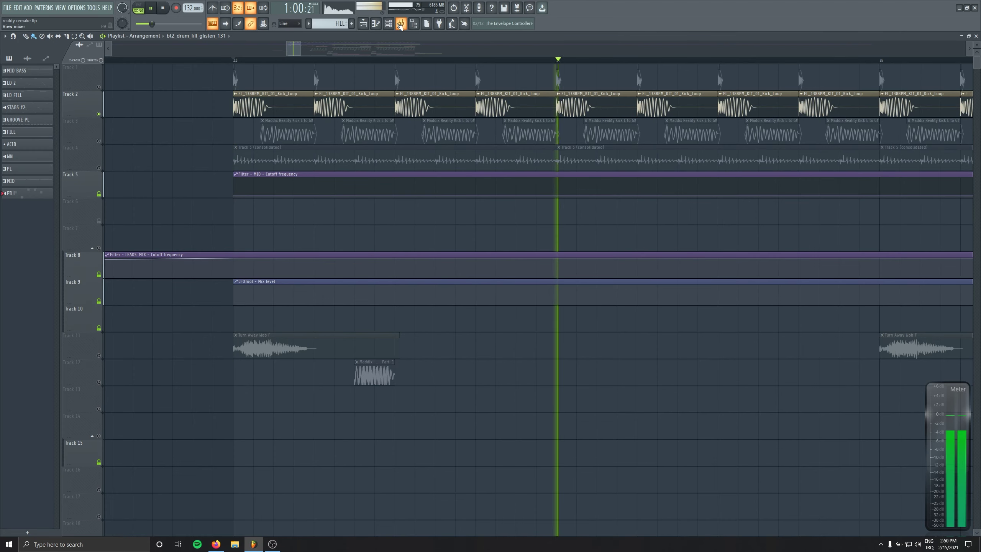
pyautogui.press('space')
# Open the kick loop's sample settings, restore its full length without fade-in or fade-out, and audition the raw loop.
pyautogui.doubleClick(358, 102)
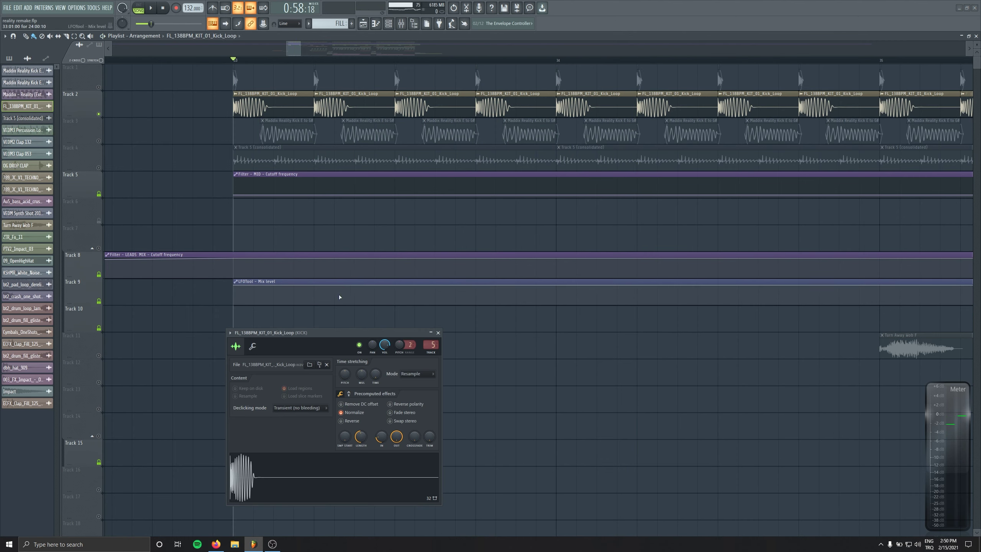
pyautogui.moveTo(323, 334); pyautogui.dragTo(247, 275)
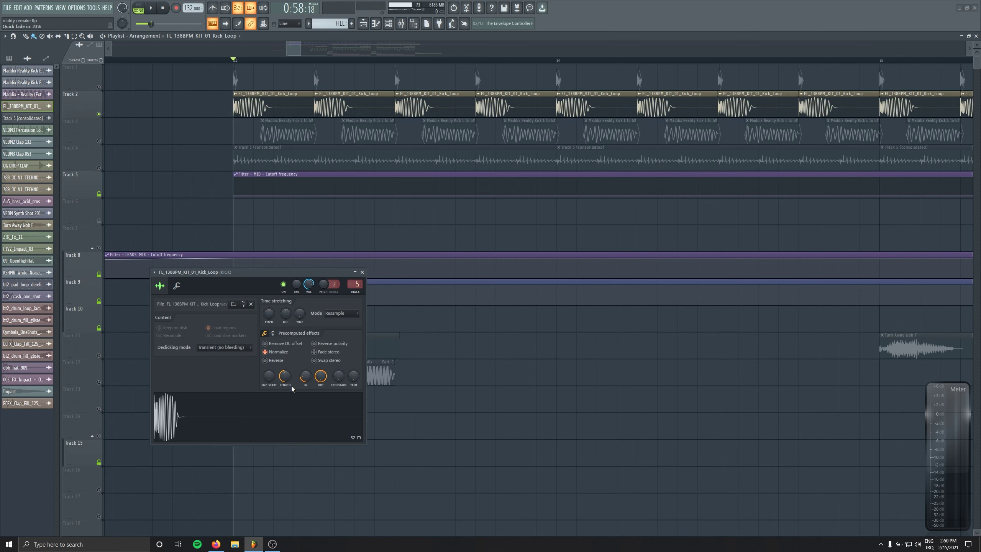
pyautogui.moveTo(286, 380); pyautogui.dragTo(285, 371)
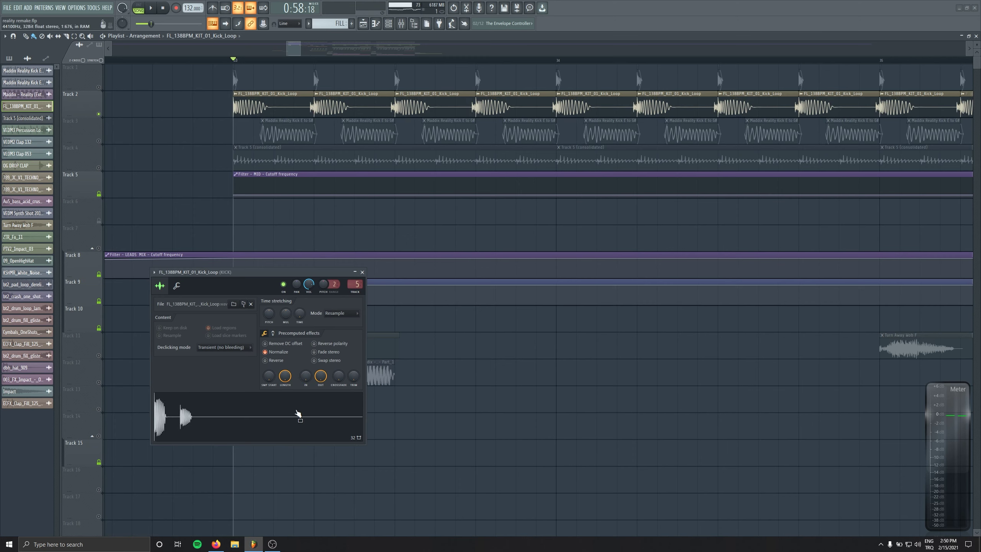
pyautogui.moveTo(319, 378); pyautogui.dragTo(319, 408)
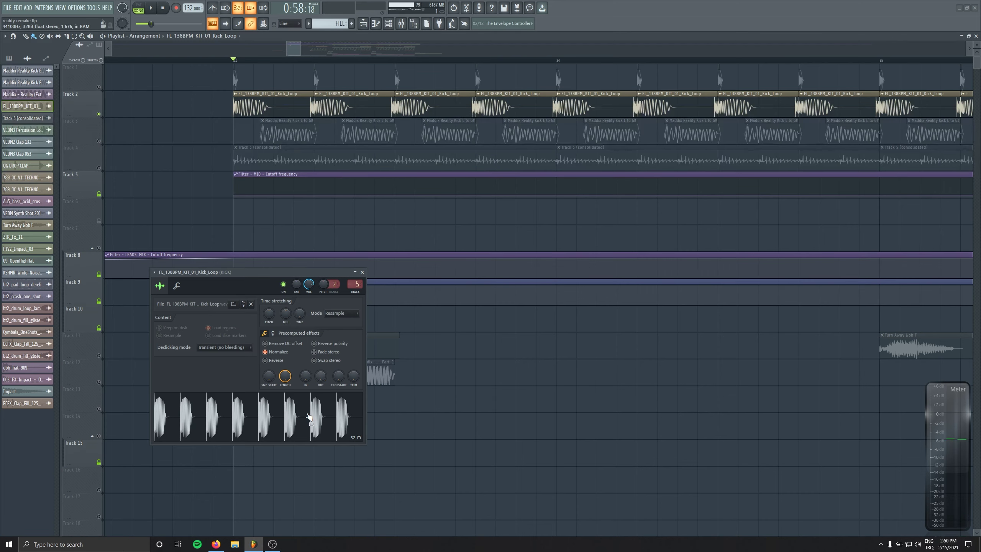
pyautogui.click(309, 416)
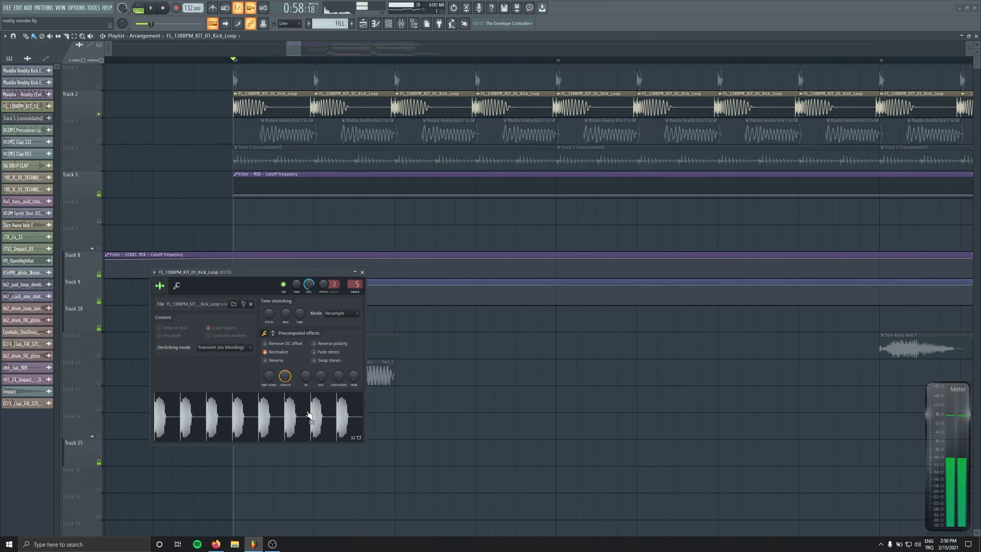
# Undo the length and fade changes made to the kick loop sample.
pyautogui.hotkey('ctrl', 'z')
pyautogui.hotkey('ctrl', 'z')
pyautogui.hotkey('ctrl', 'z')
pyautogui.hotkey('ctrl', 'z')
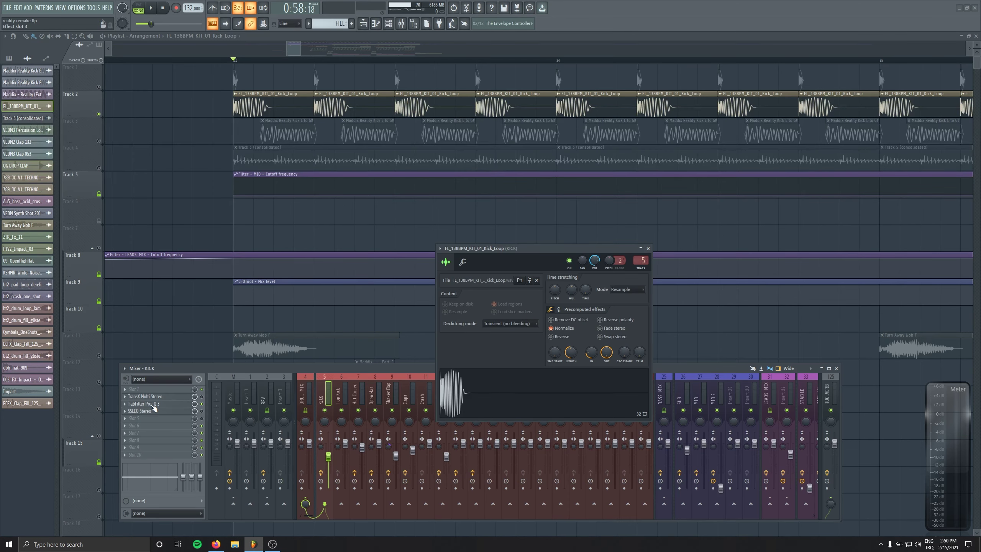
# Inspect the FabFilter Pro-Q 3 curve on the KICK mixer track, and close the plugin and the sample settings.
pyautogui.click(153, 406)
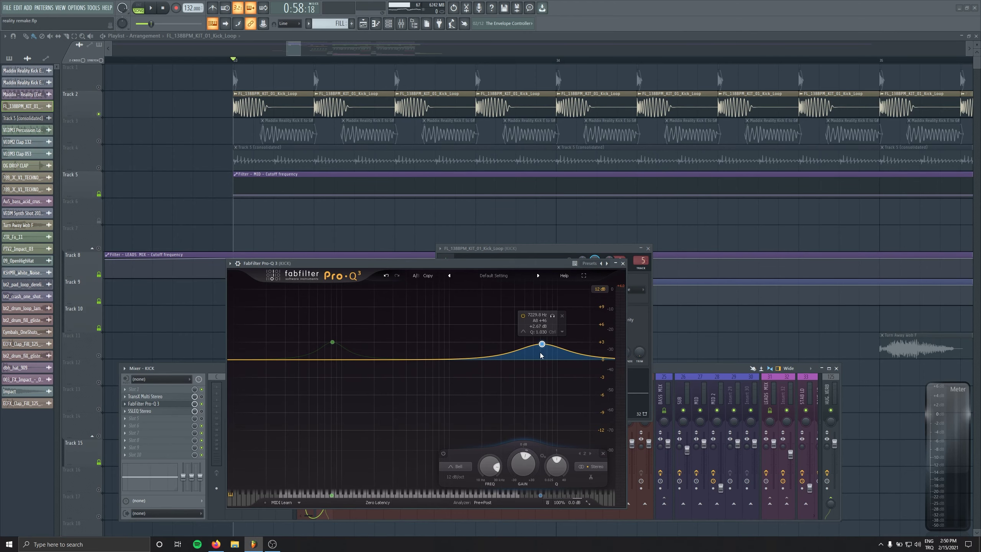
pyautogui.click(623, 263)
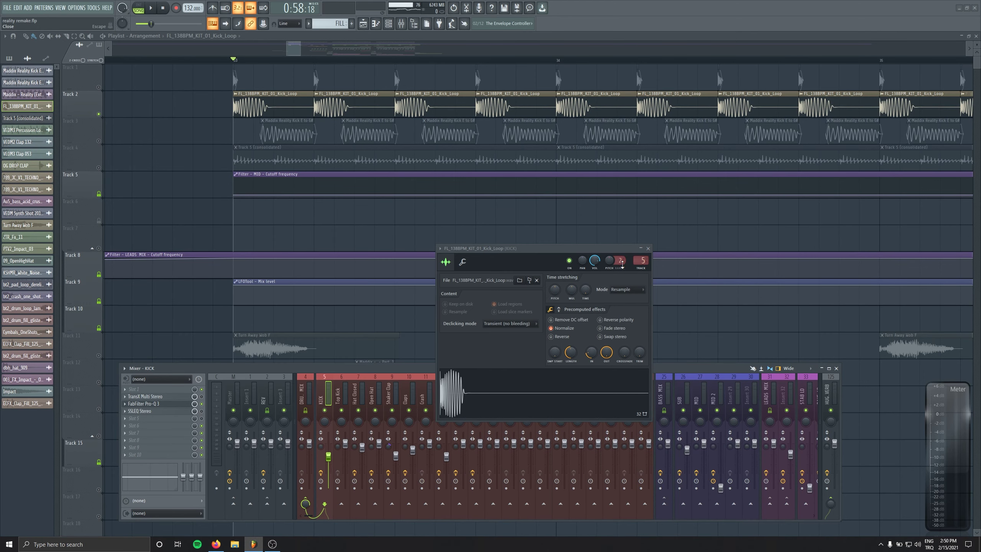
pyautogui.click(648, 248)
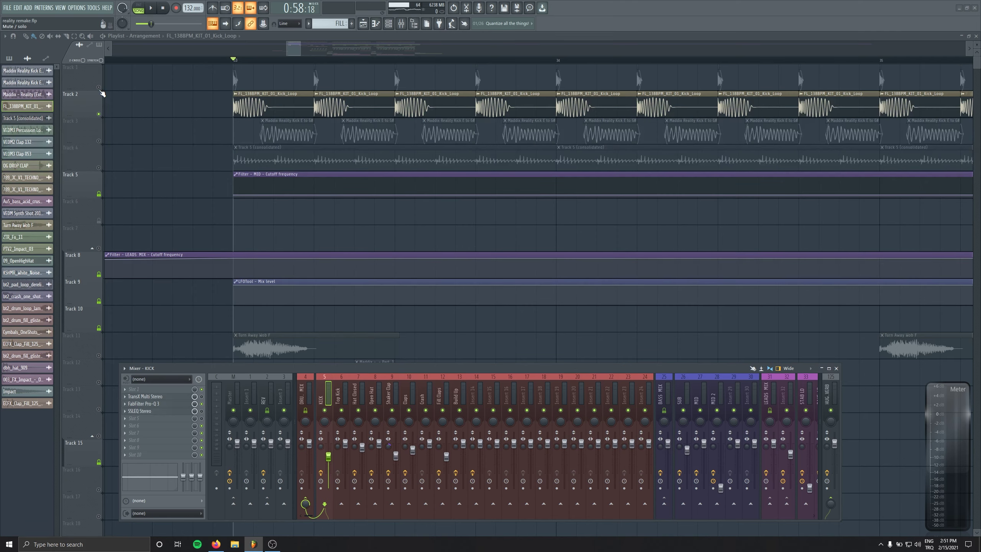
# Unmute Track 1 and compare the top kick layer alone, the Track 2 kick alone, and both together during playback.
pyautogui.click(99, 88)
pyautogui.scroll(3, 254, 129)
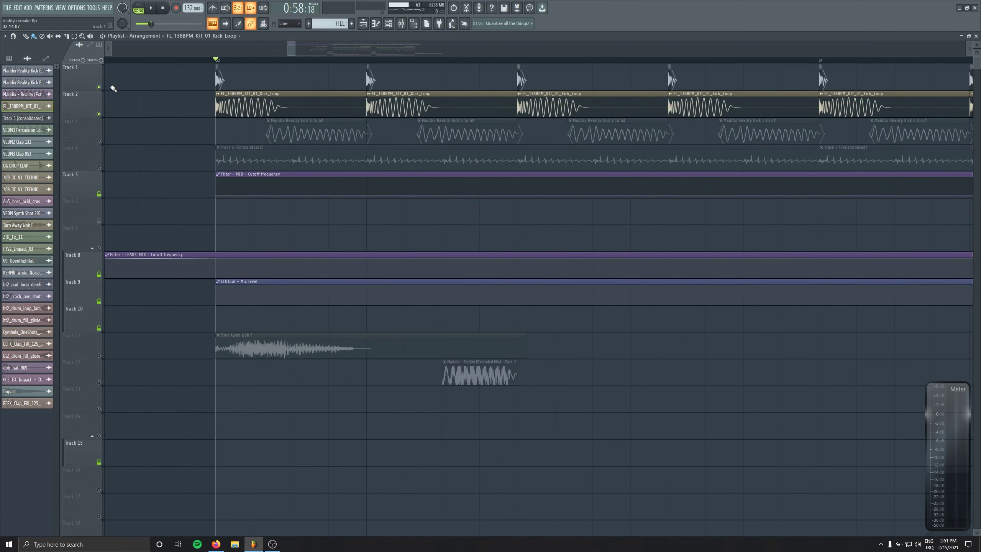
pyautogui.click(99, 114)
pyautogui.press('space')
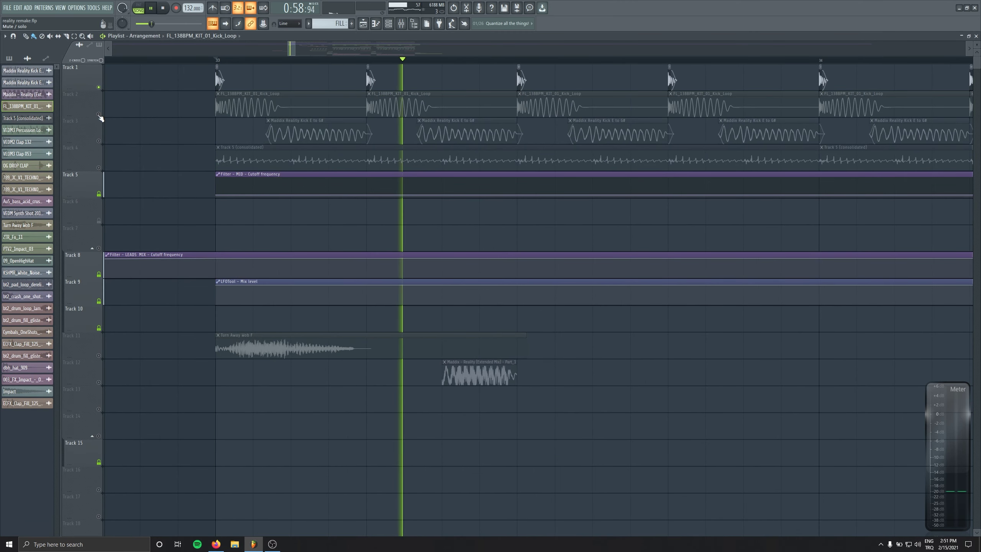
pyautogui.click(99, 114)
pyautogui.click(99, 87)
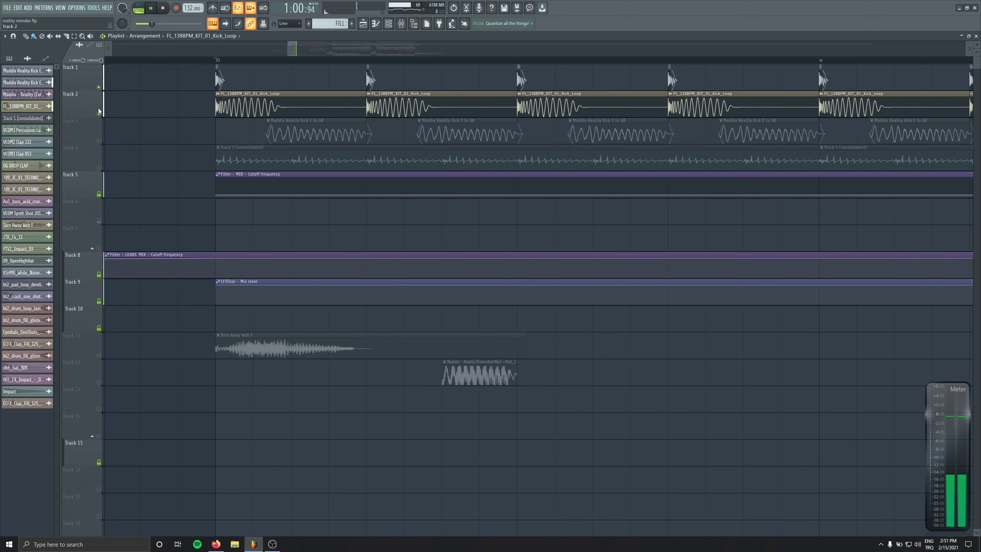
pyautogui.click(99, 88)
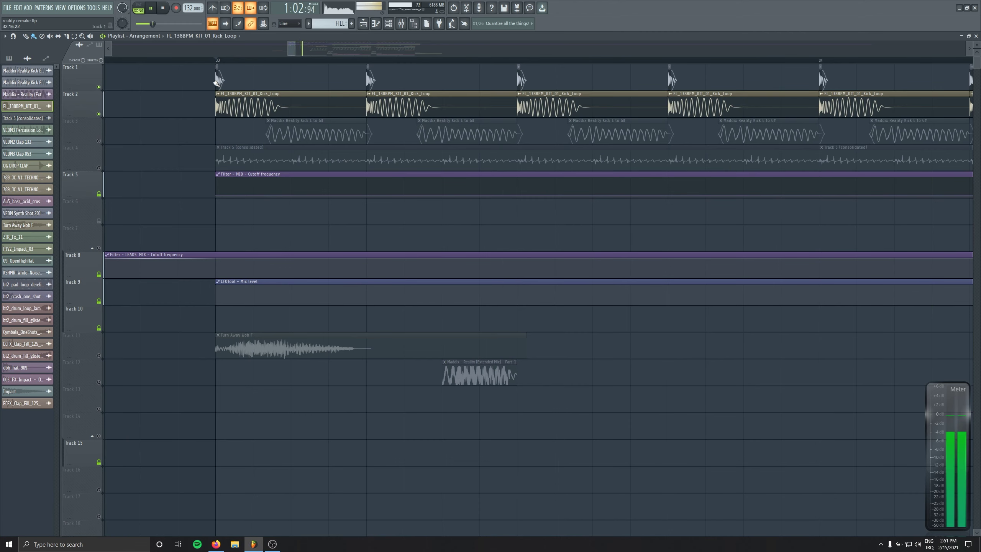
pyautogui.press('space')
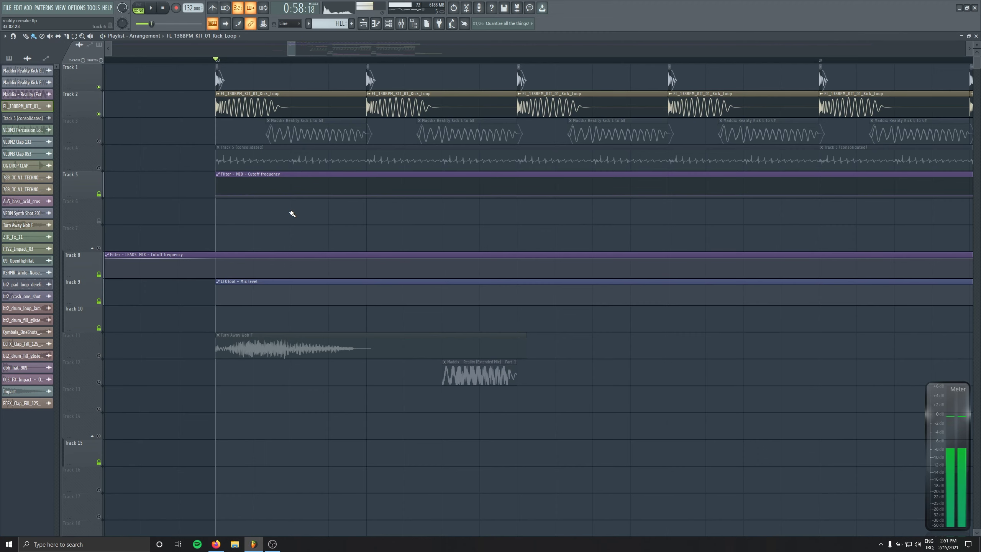
pyautogui.click(221, 75)
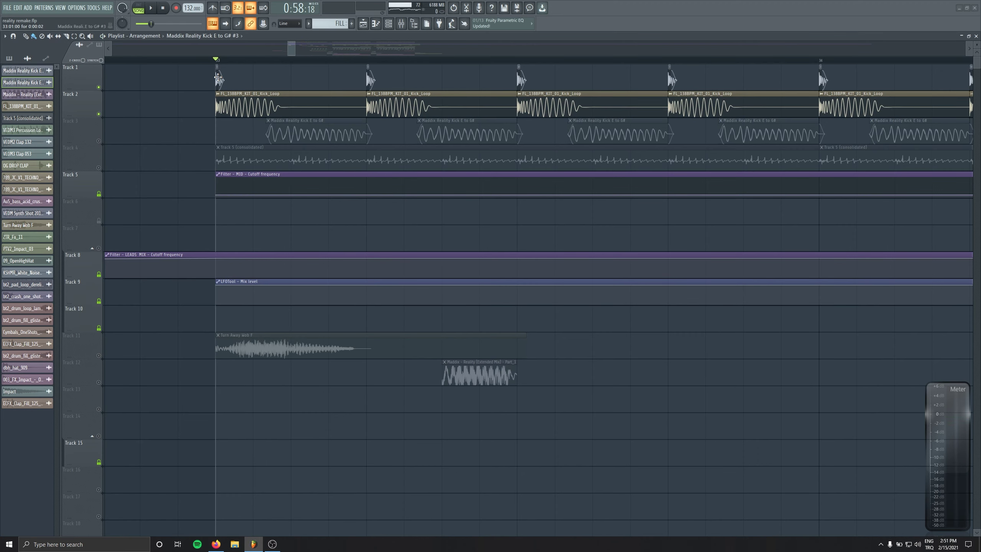
# Solo Track 3 and audition the Maddix Reality Kick E to G# sample from its sample settings.
pyautogui.scroll(-3, 292, 193)
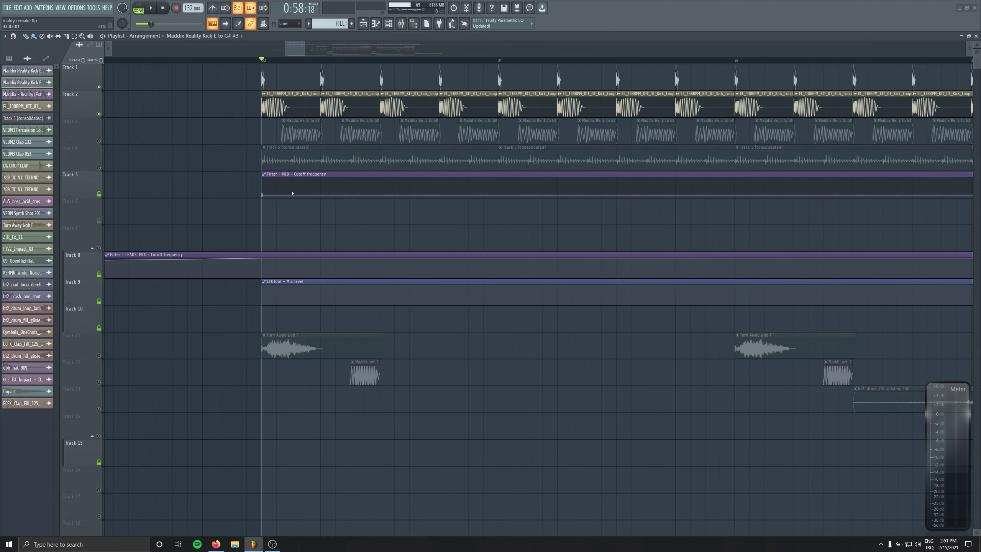
pyautogui.rightClick(98, 141)
pyautogui.scroll(2, 350, 137)
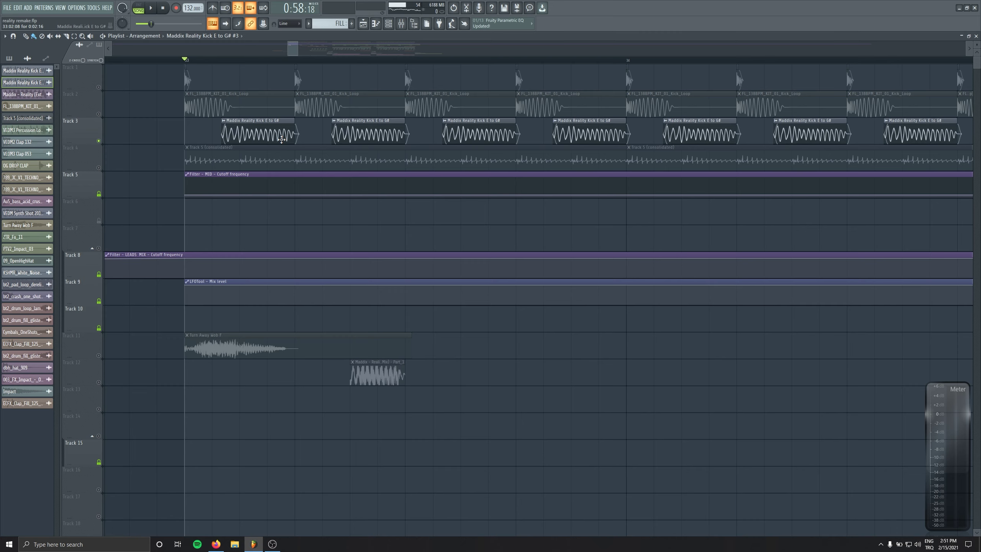
pyautogui.doubleClick(283, 138)
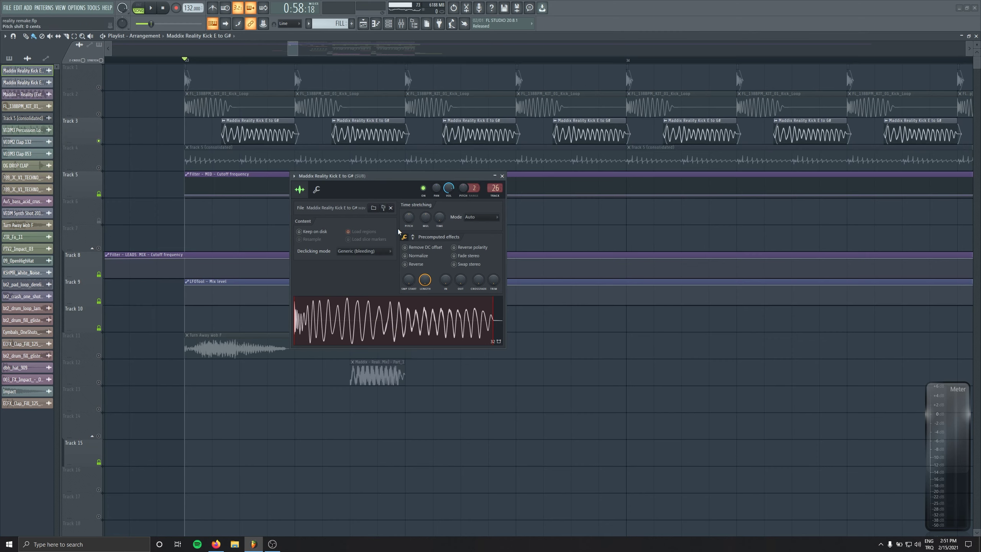
pyautogui.click(389, 320)
# Toggle the solo on Track 3 and play the soloed sub layer in the playlist.
pyautogui.rightClick(100, 141)
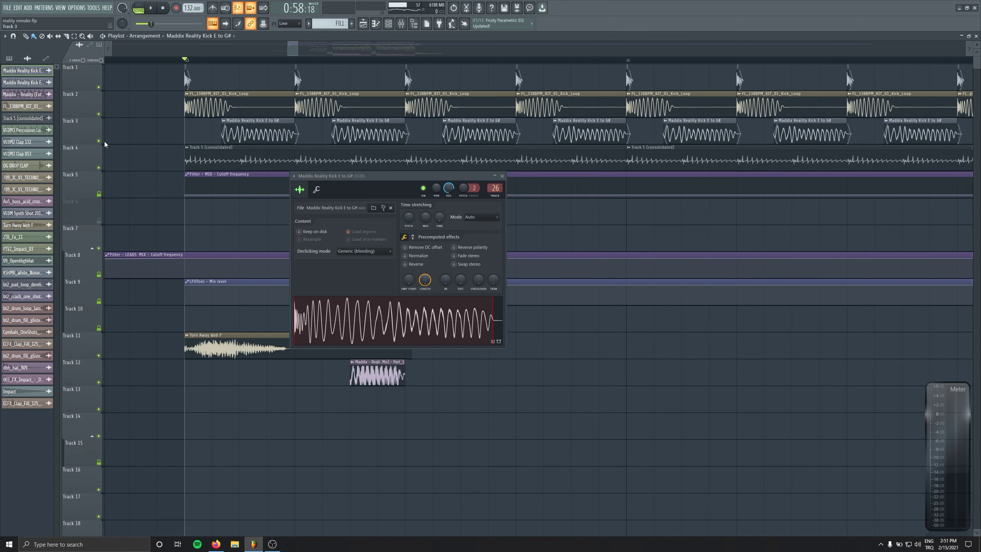
pyautogui.rightClick(101, 141)
pyautogui.rightClick(99, 141)
pyautogui.press('space')
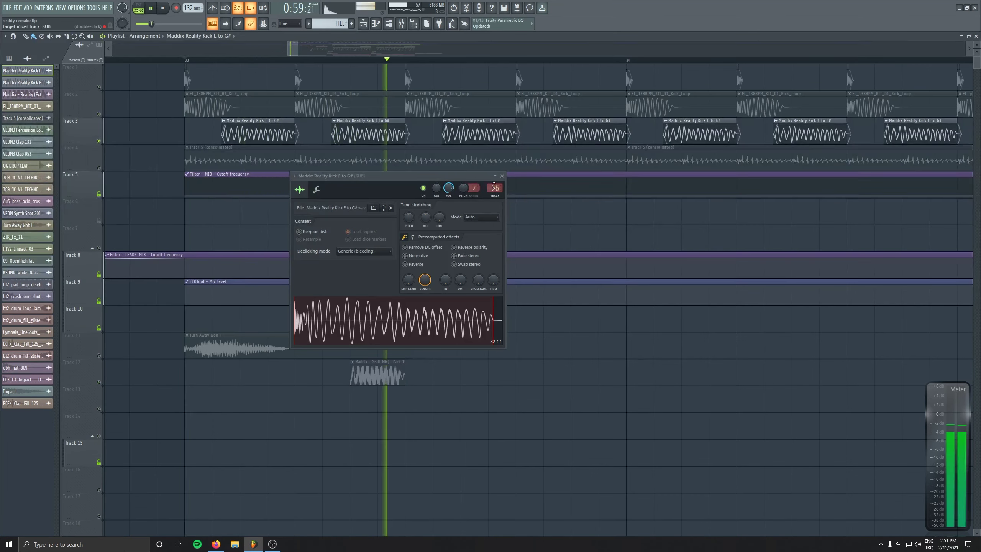
# Go to the sample's SUB mixer track, examine the Kickstart sidechain curve on it, stop playback and close the plugin.
pyautogui.doubleClick(495, 188)
pyautogui.click(501, 176)
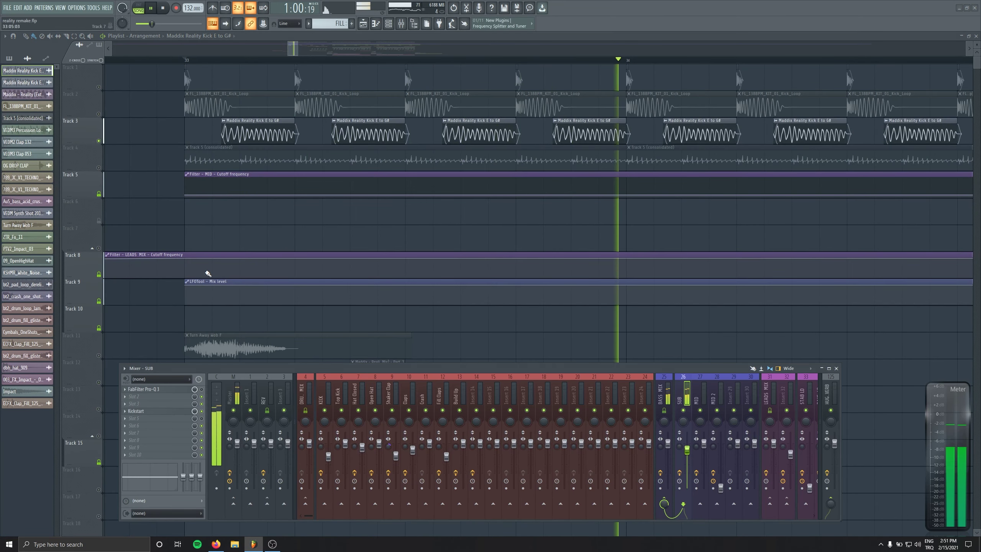
pyautogui.click(150, 412)
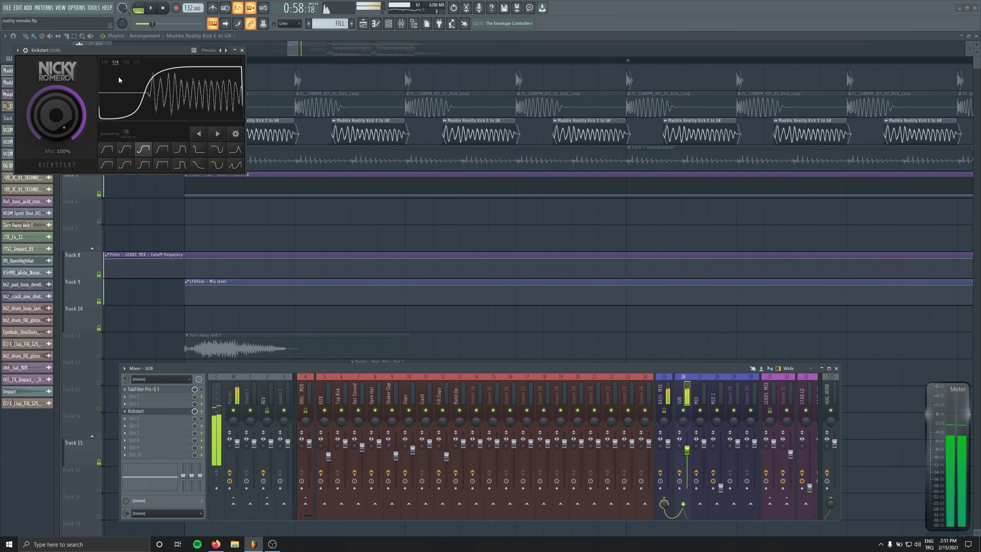
pyautogui.press('space')
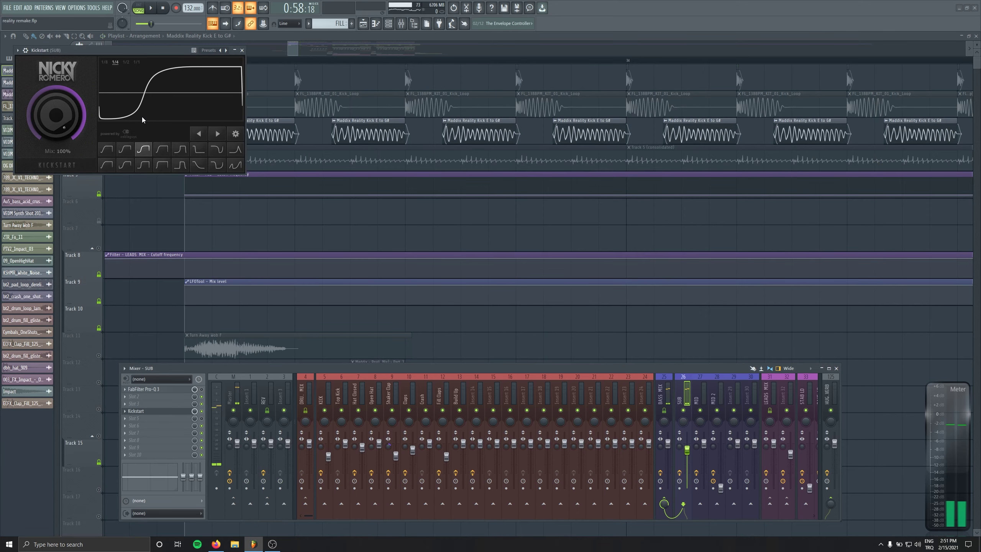
pyautogui.click(242, 51)
# Unmute Tracks 1 and 2 and play both kick layers together with the sub on Track 3.
pyautogui.click(99, 115)
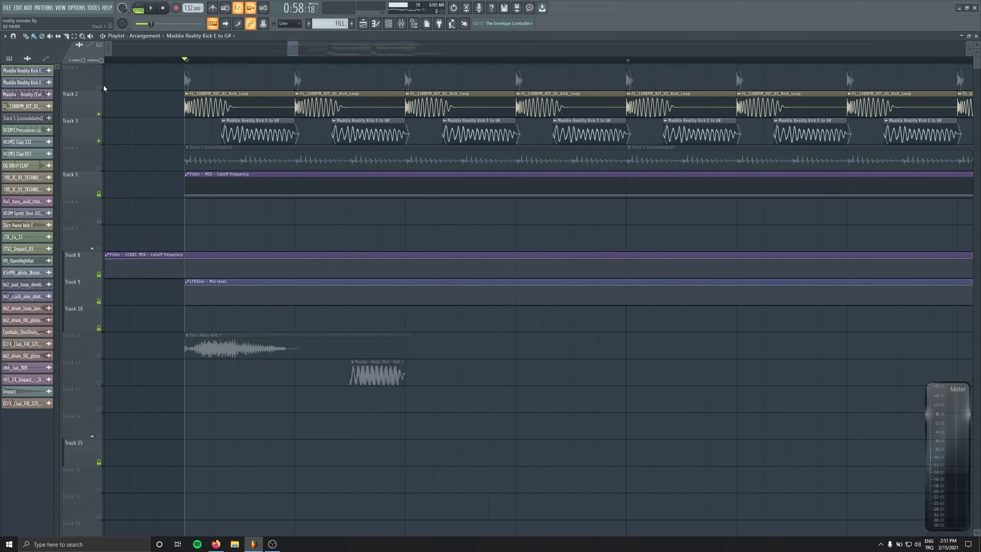
pyautogui.click(99, 87)
pyautogui.scroll(-1, 296, 196)
pyautogui.press('space')
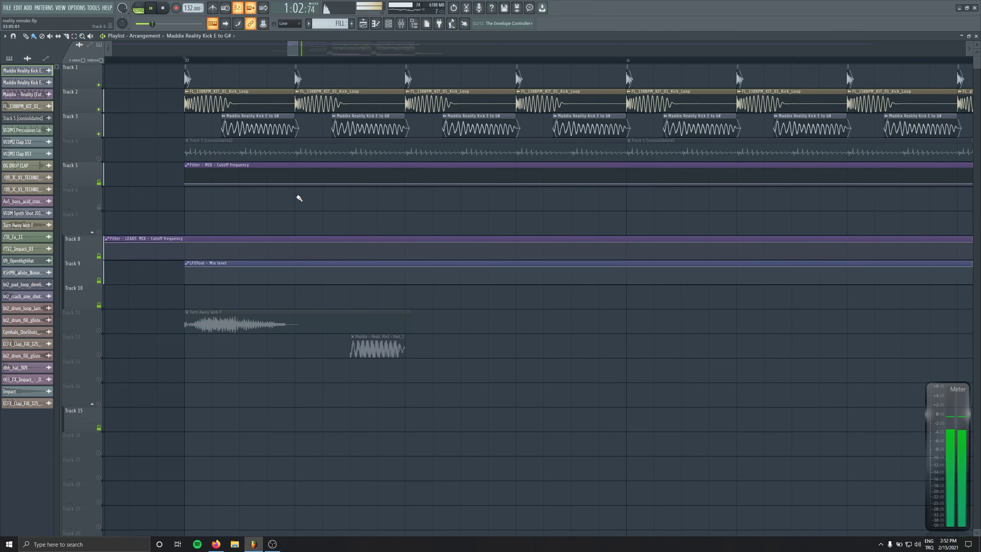
# Play the soloed mid bass on Track 4 and check the MID mixer track's effects chain before stopping and closing the mixer.
pyautogui.press('space')
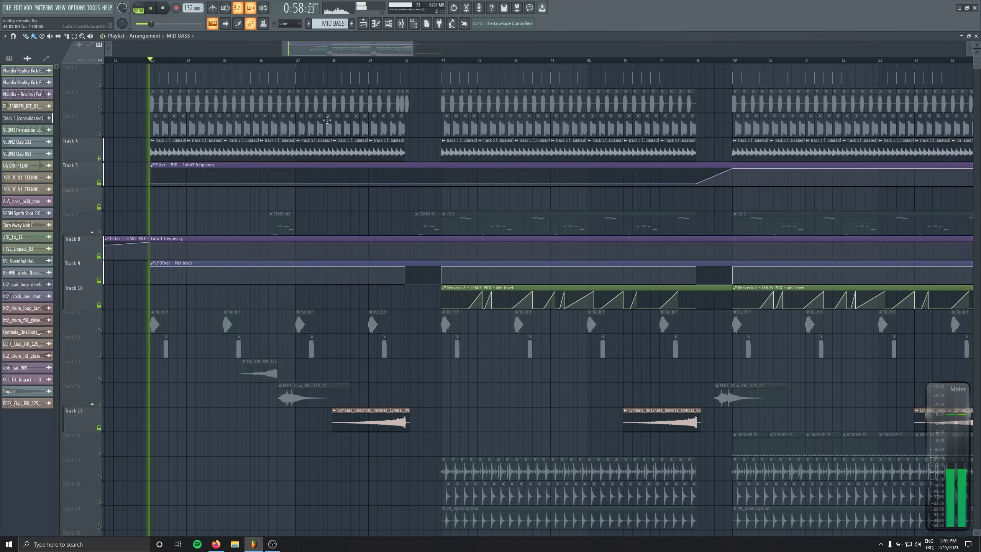
pyautogui.click(401, 26)
pyautogui.press('space')
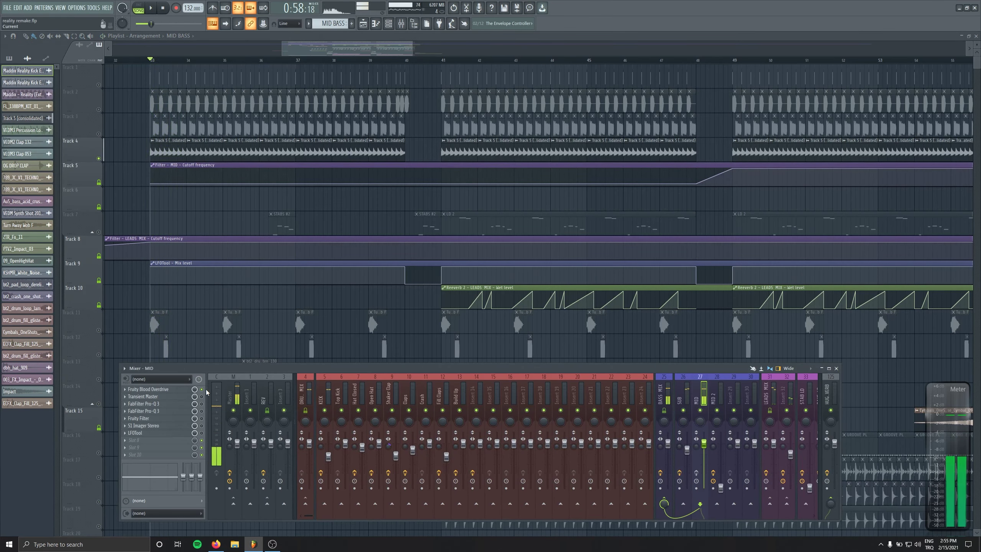
pyautogui.press('F9')
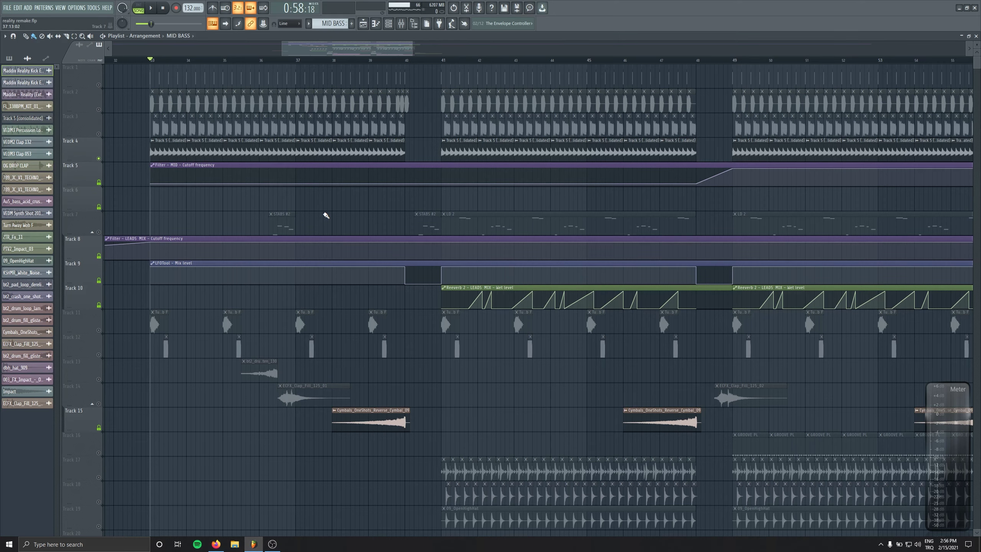
# Examine the MID BASS pattern's Serum notes in the channel rack and piano roll, and close those windows.
pyautogui.scroll(5, 233, 149)
pyautogui.hscroll(1, 240, 155)
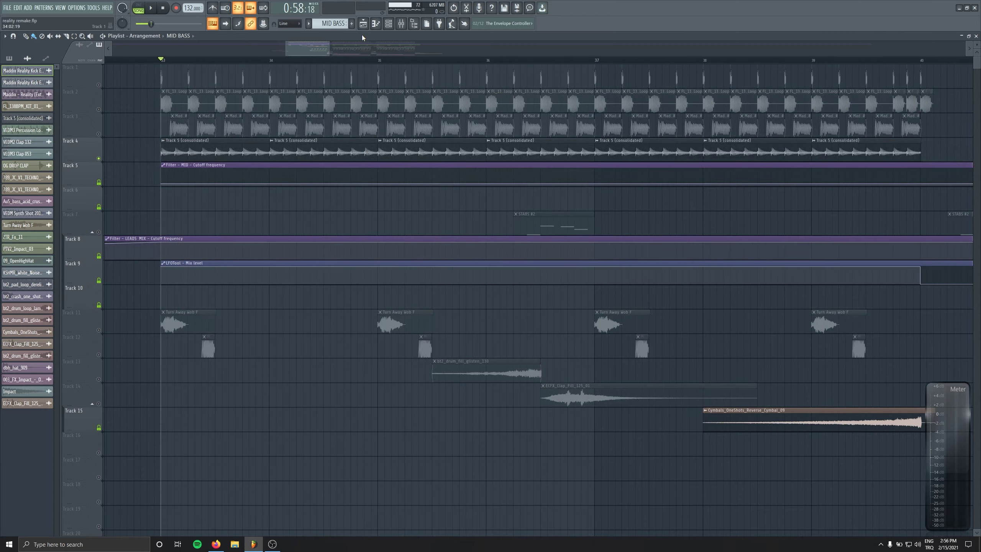
pyautogui.click(389, 24)
pyautogui.click(292, 355)
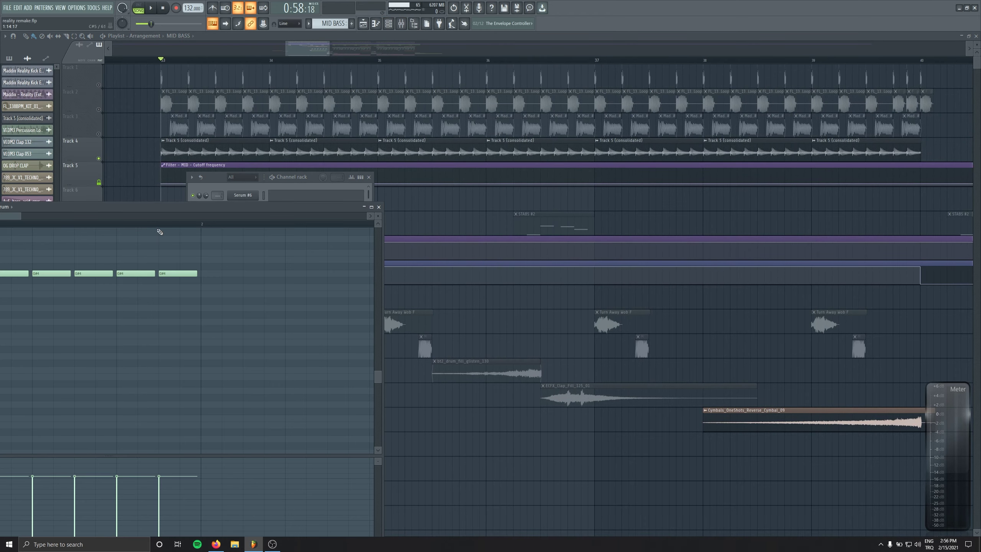
pyautogui.moveTo(210, 178); pyautogui.dragTo(172, 163)
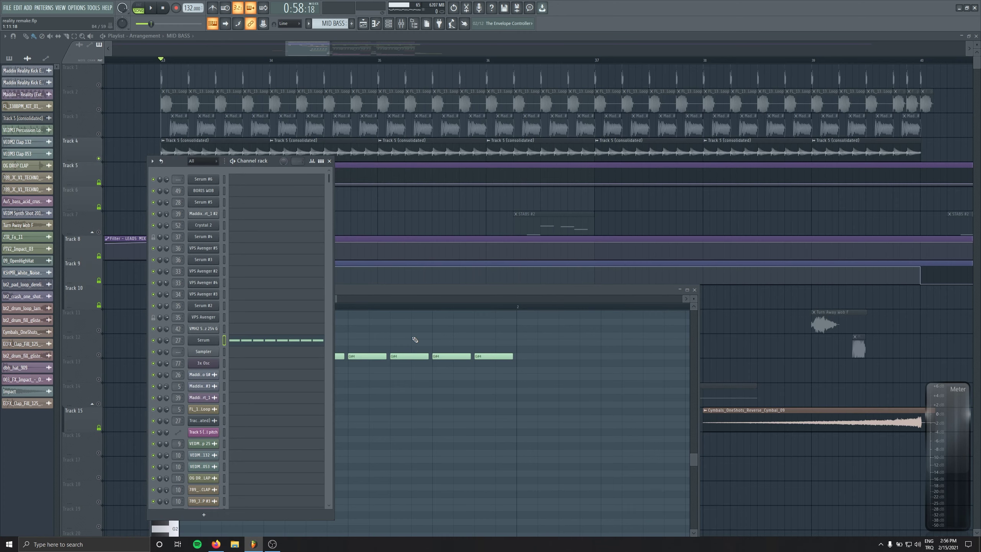
pyautogui.click(694, 289)
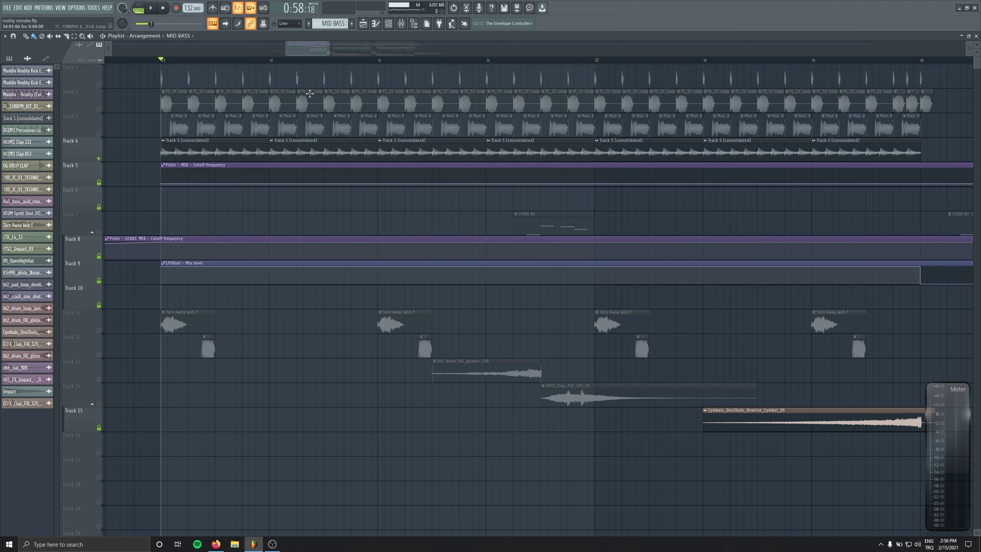
# Show the MID mixer track and play the mid bass twice to hear the Fruity Blood Overdrive's contribution.
pyautogui.click(403, 24)
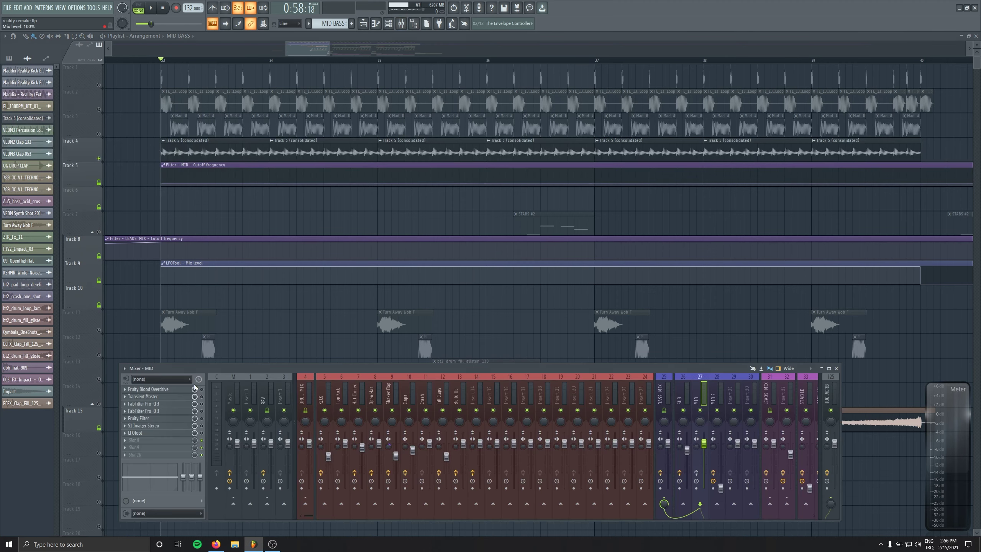
pyautogui.press('space')
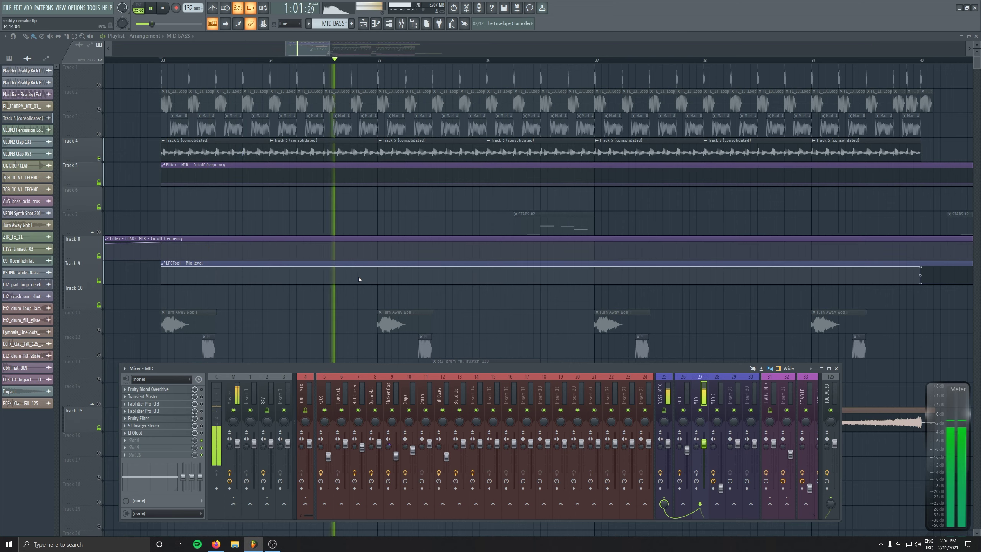
pyautogui.press('space')
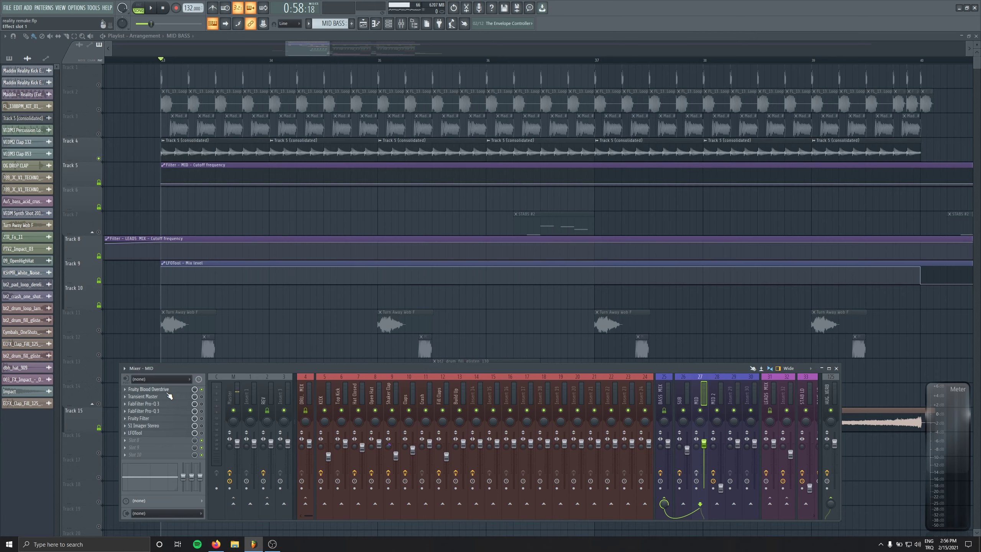
pyautogui.press('space')
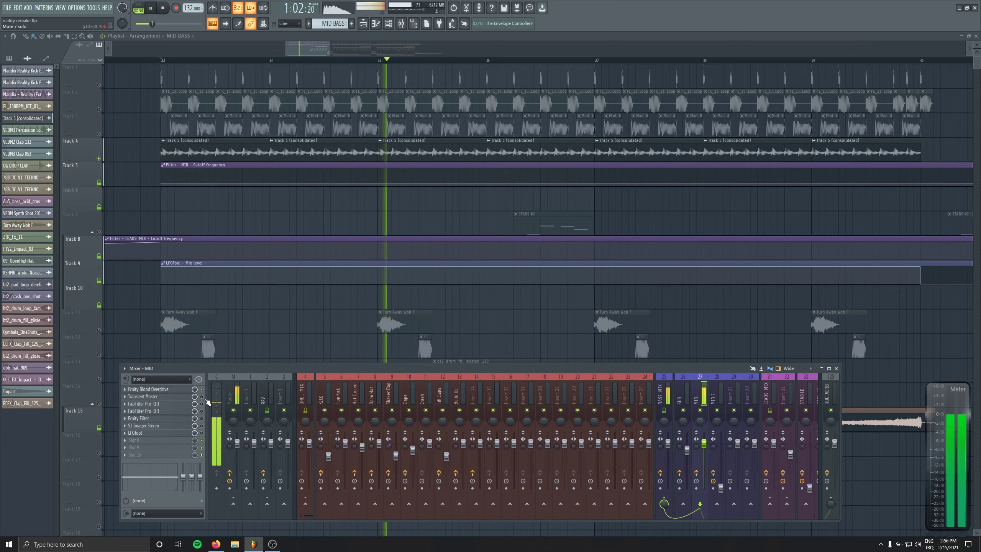
pyautogui.press('space')
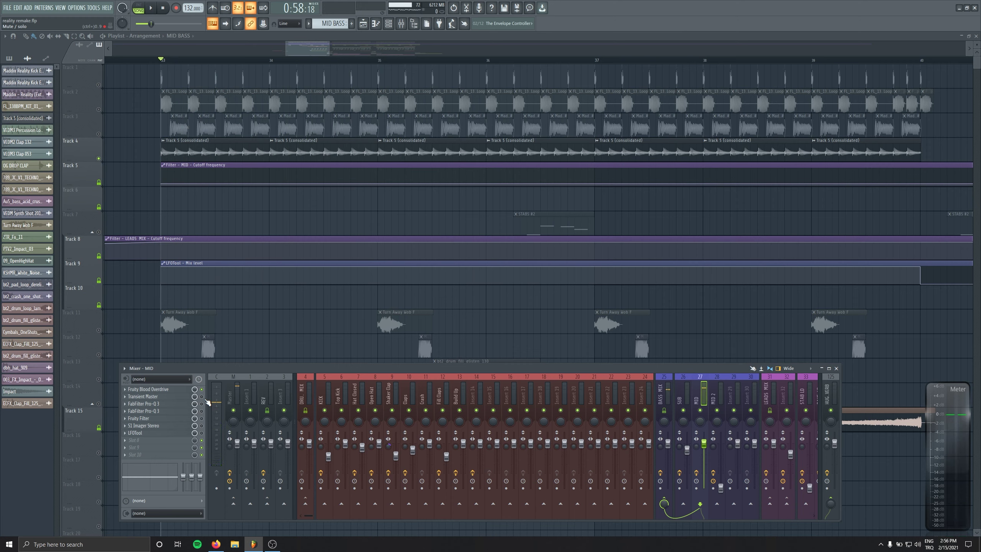
# Examine the Transient Master settings on the MID track, play the mid bass briefly and close the plugin.
pyautogui.click(179, 397)
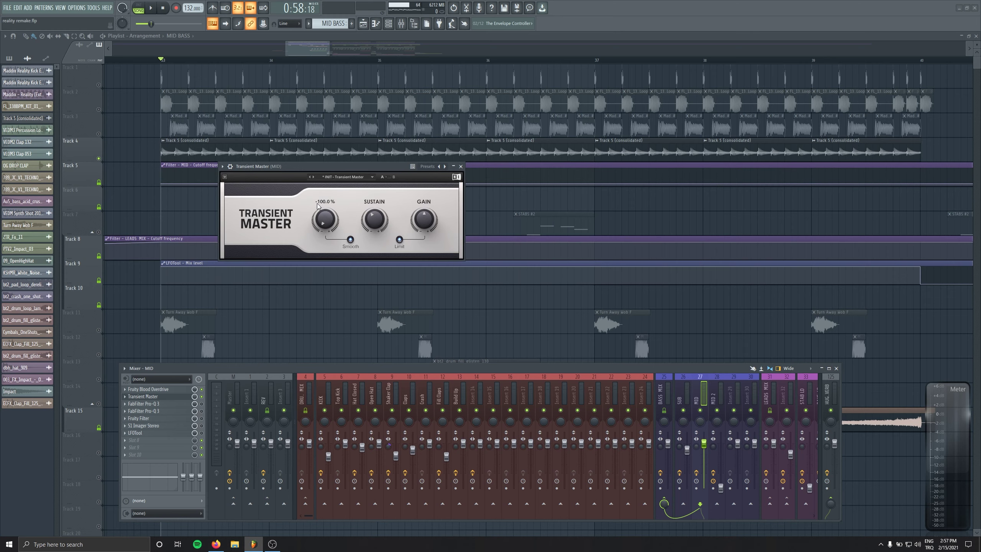
pyautogui.press('space')
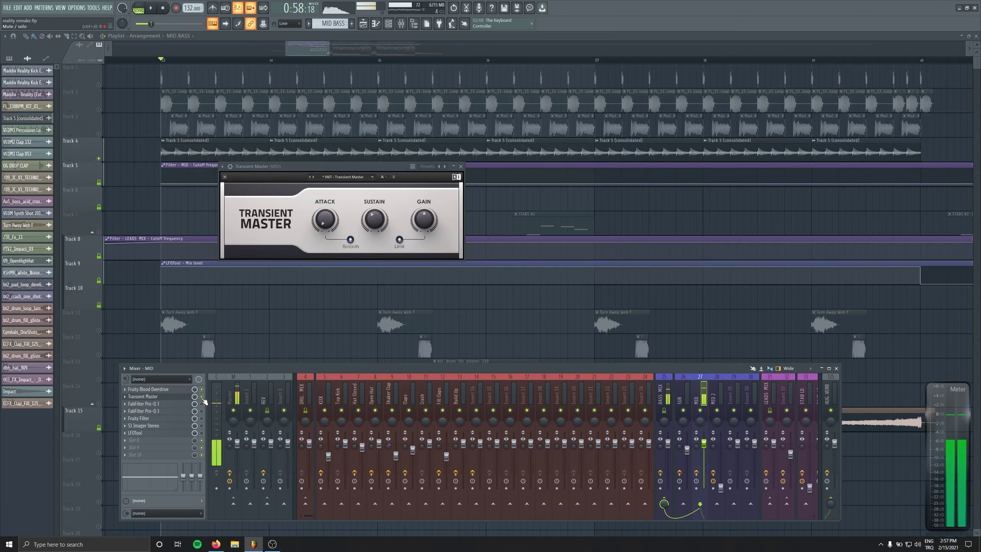
pyautogui.press('space')
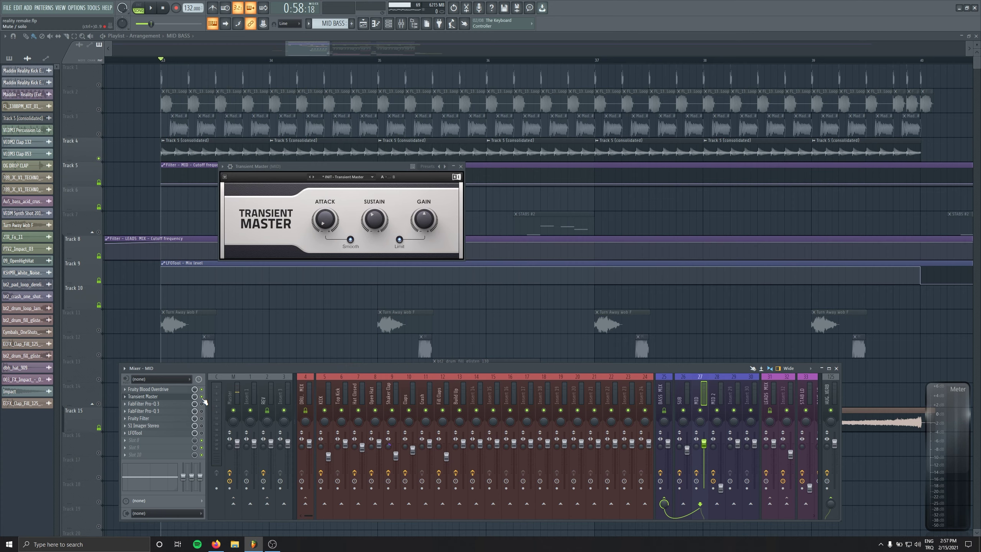
pyautogui.click(460, 167)
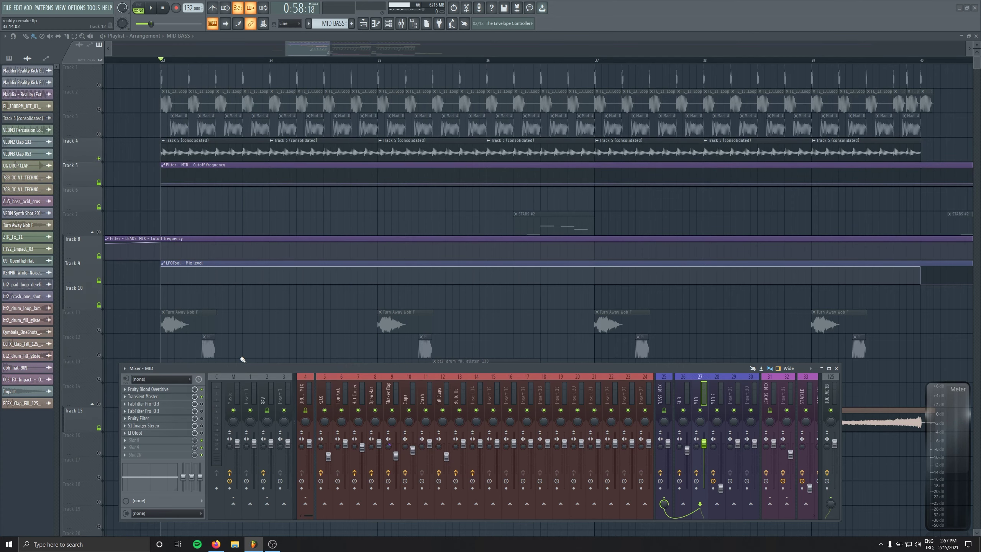
# Examine the MID track's first FabFilter Pro-Q 3 curve and play the mid bass together with the Track 3 sub.
pyautogui.click(189, 405)
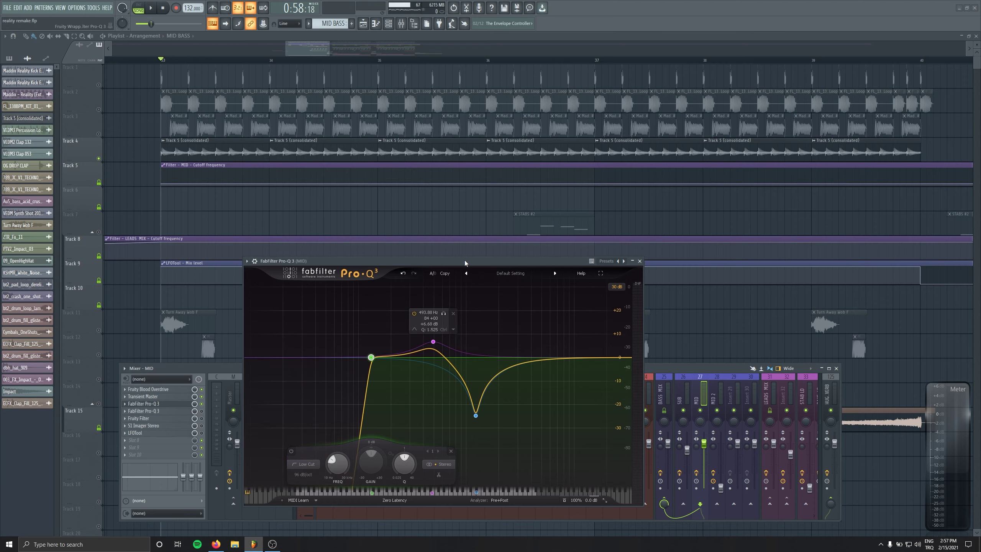
pyautogui.moveTo(465, 261); pyautogui.dragTo(424, 158)
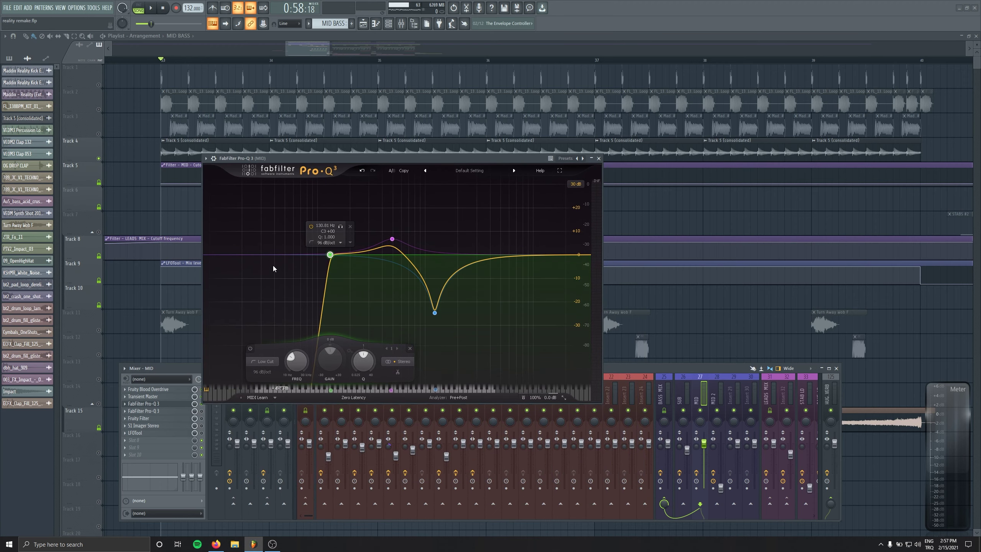
pyautogui.click(99, 134)
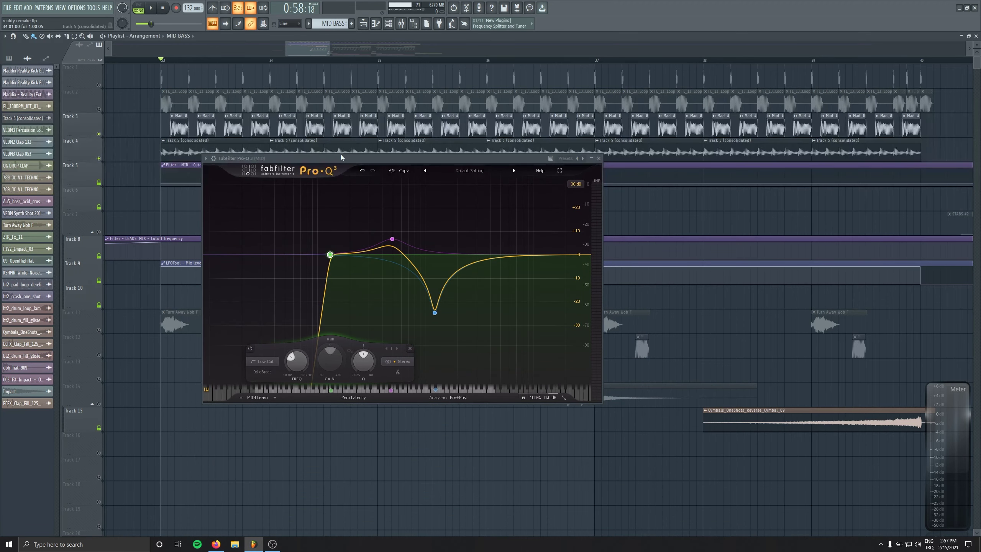
pyautogui.press('space')
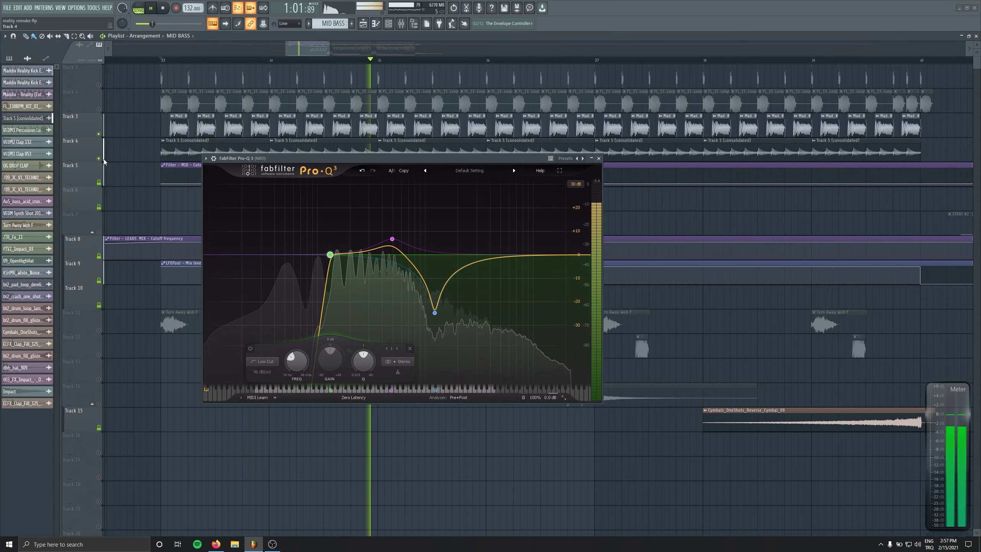
pyautogui.press('space')
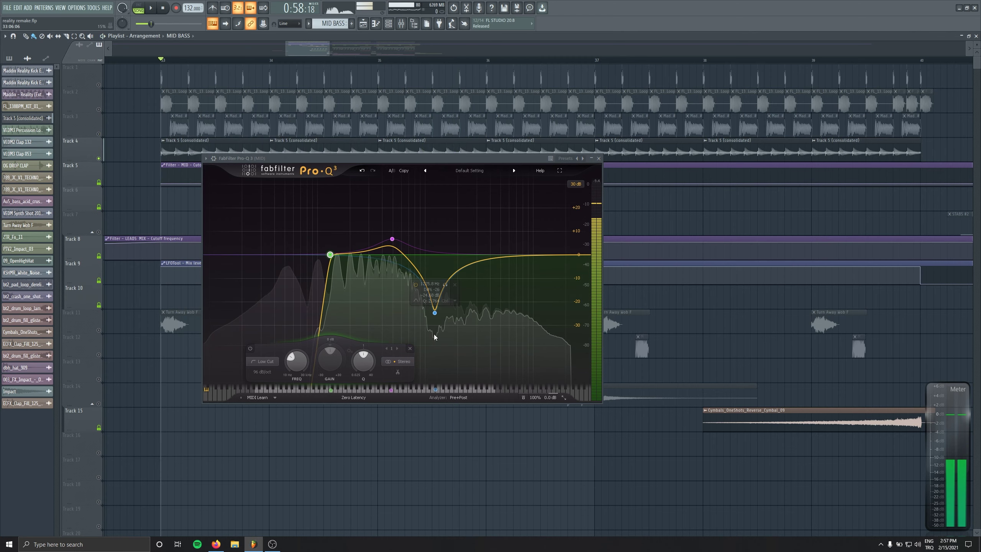
# Solo the Pro-Q 3 boost band around 493 Hz and play the mid bass through it.
pyautogui.moveTo(392, 239)
pyautogui.click(403, 210)
pyautogui.press('space')
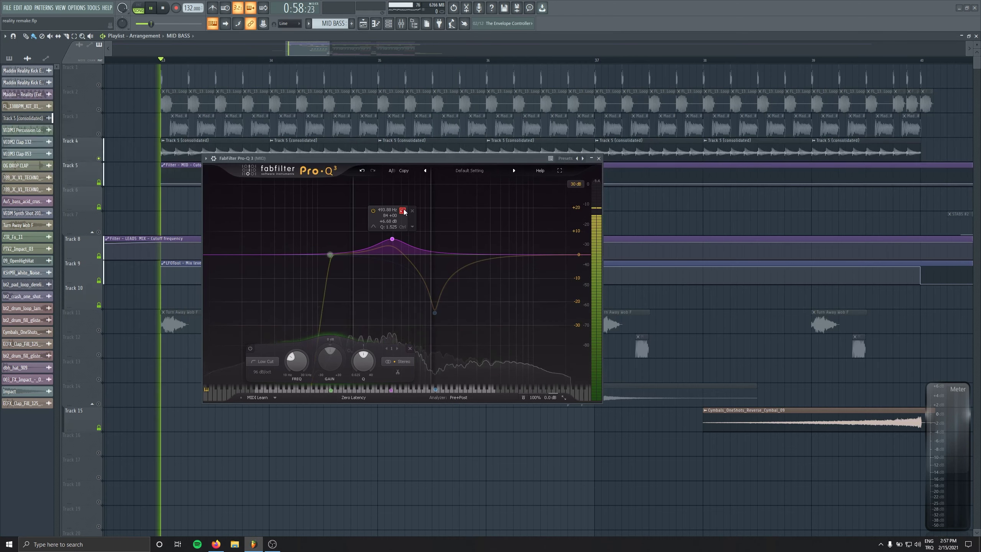
pyautogui.press('space')
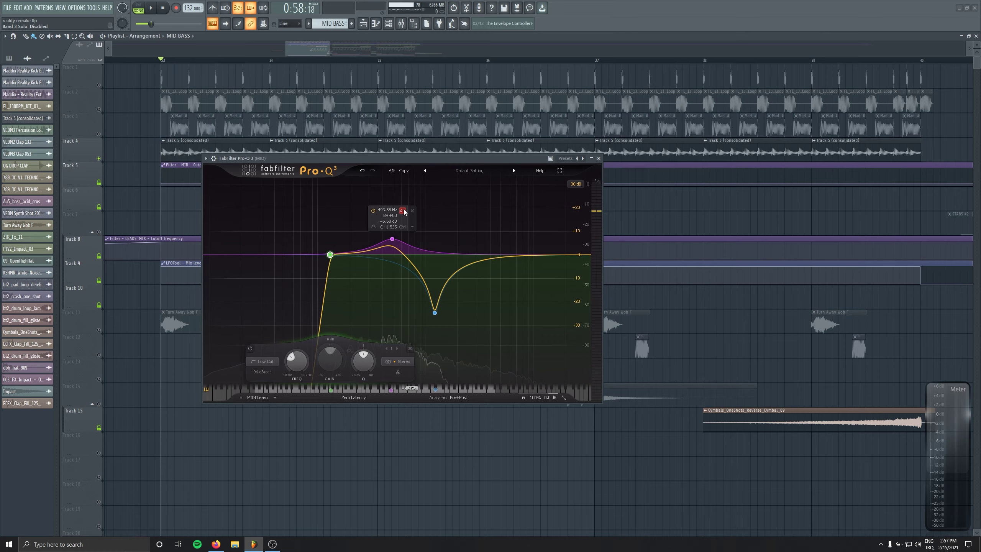
# Compare the mid bass with the Pro-Q 3 dip at 1225 Hz disabled and re-enabled during playback.
pyautogui.moveTo(442, 318)
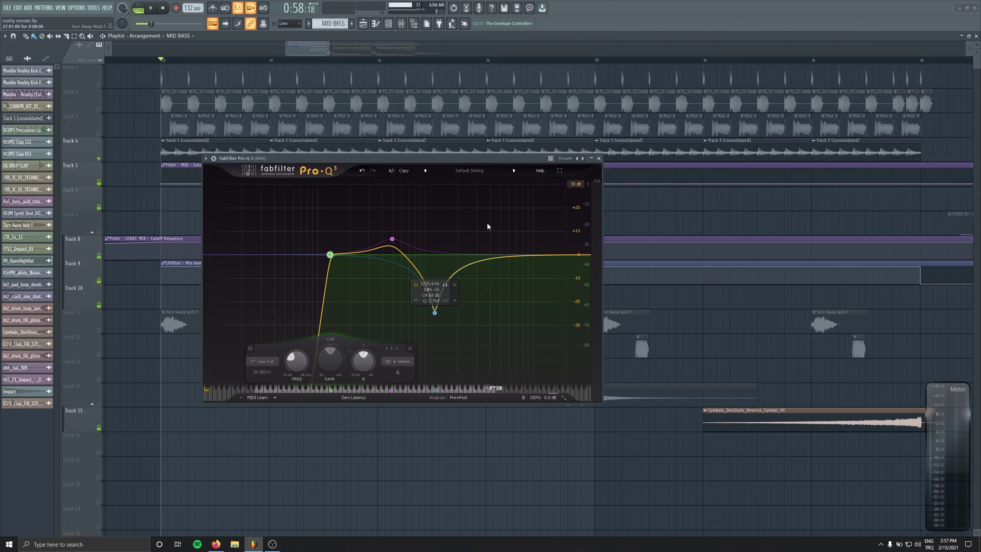
pyautogui.rightClick(436, 313)
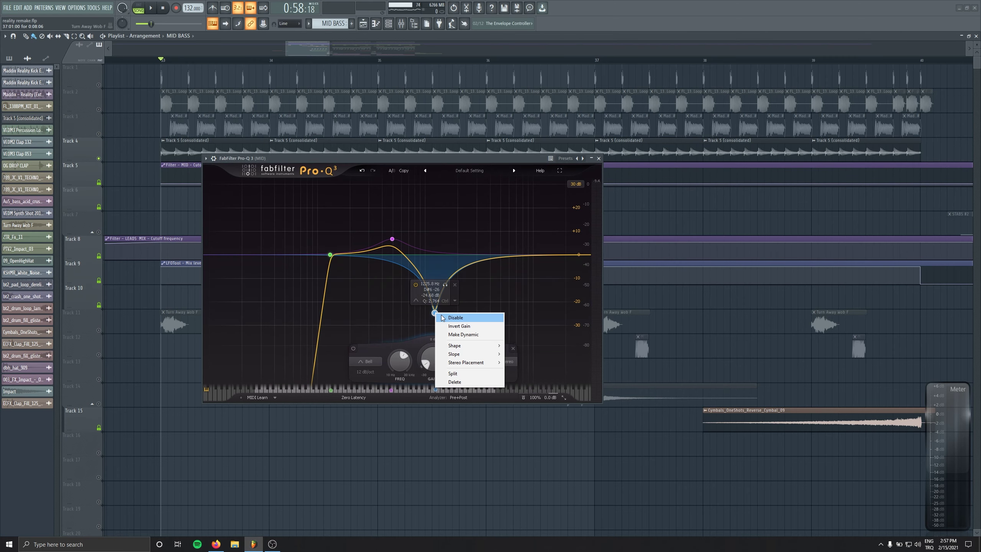
pyautogui.click(442, 317)
pyautogui.press('space')
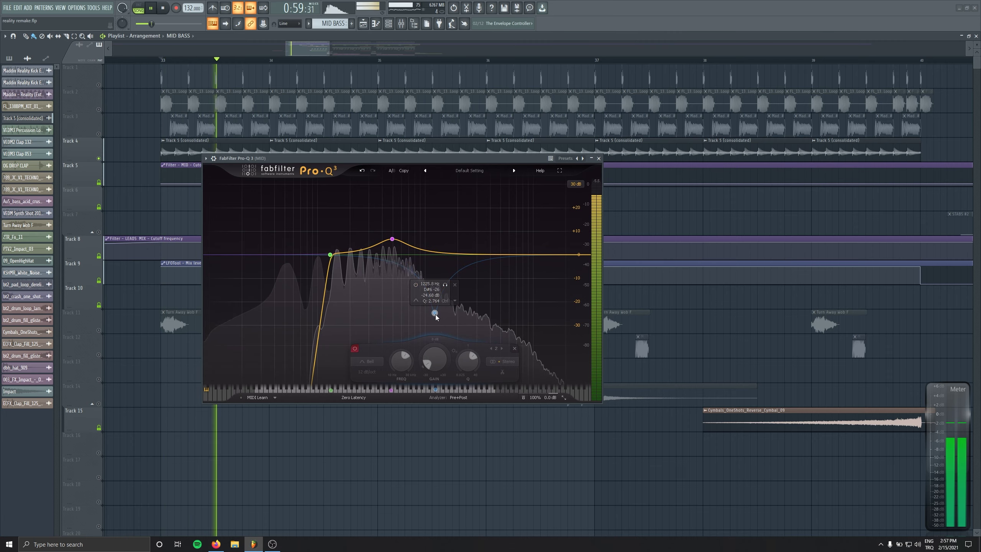
pyautogui.rightClick(435, 314)
pyautogui.click(446, 319)
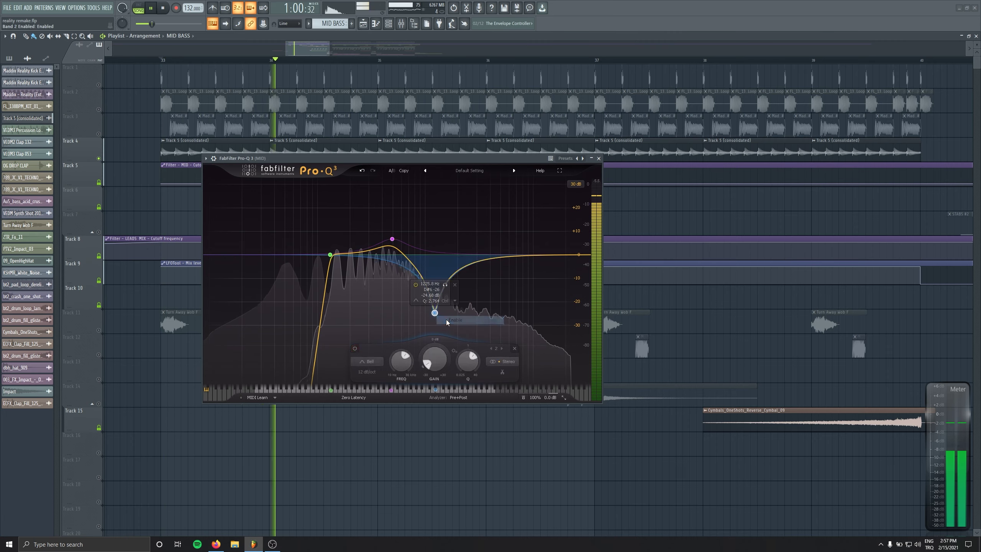
# Listen to the 1225 Hz dip band in solo, close the equalizer and stop playback.
pyautogui.click(445, 286)
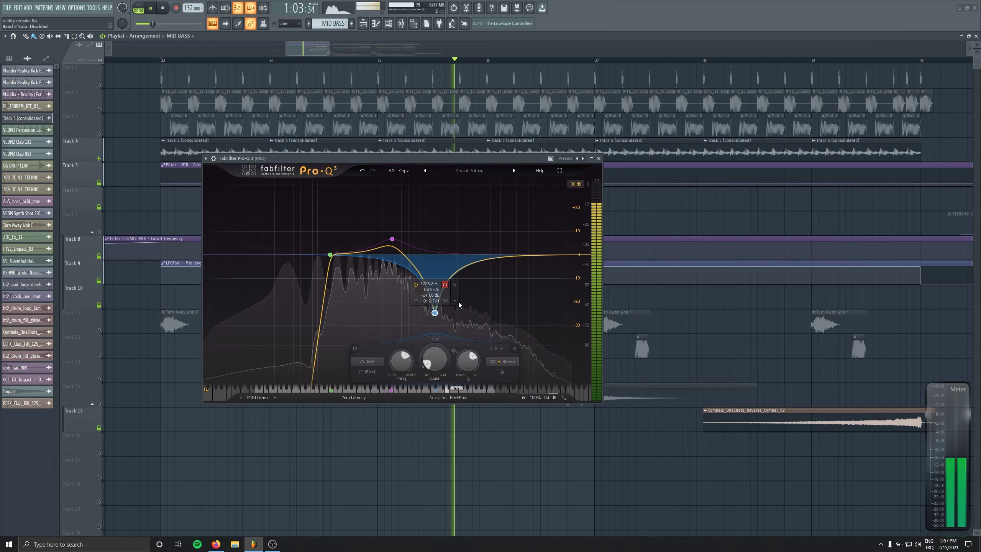
pyautogui.click(598, 158)
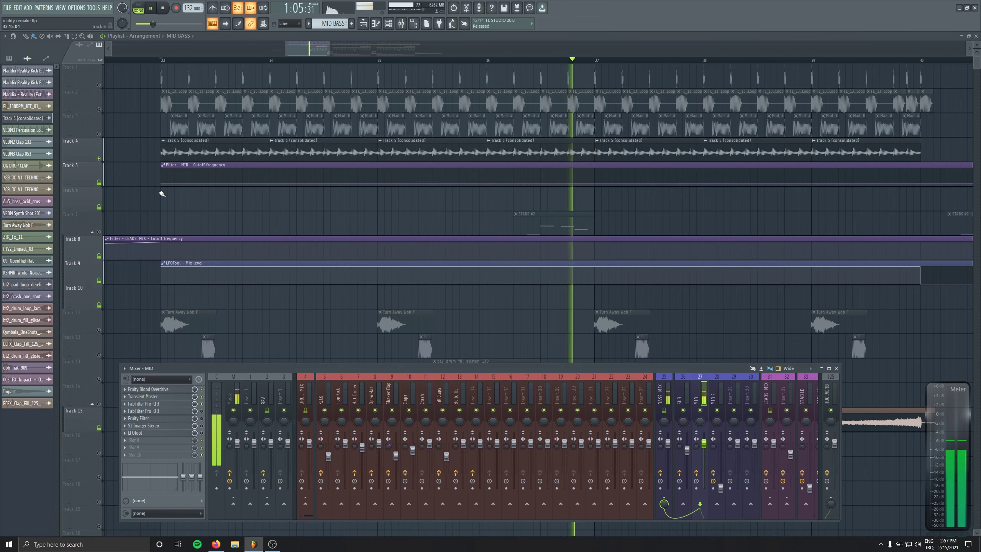
pyautogui.press('space')
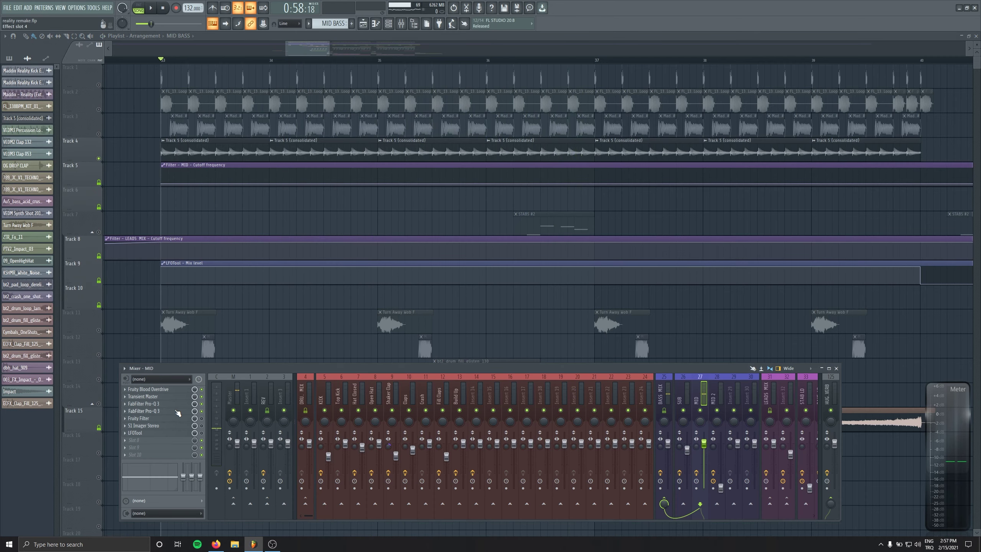
# Examine the high cut in the MID track's second FabFilter Pro-Q 3 while playing the mid bass, and close it.
pyautogui.click(178, 411)
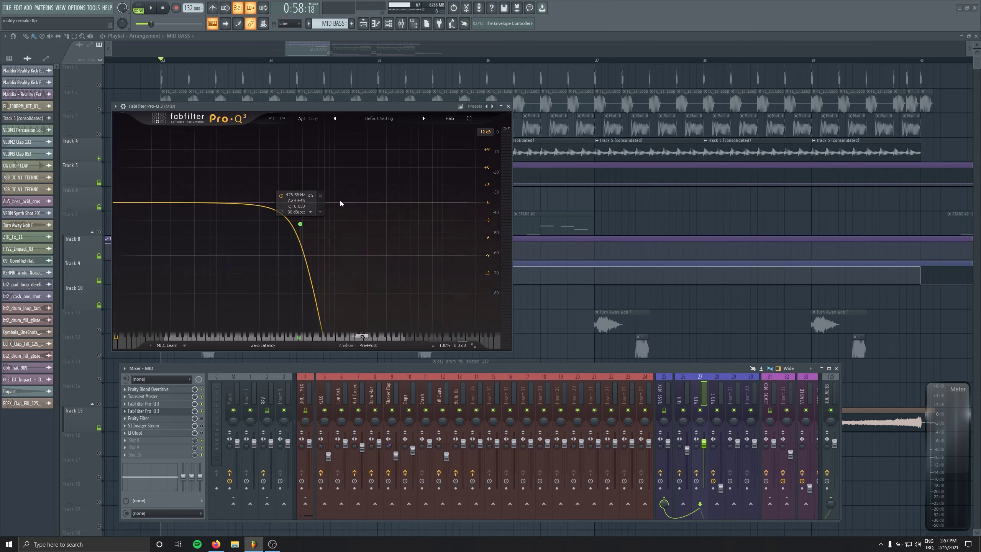
pyautogui.press('space')
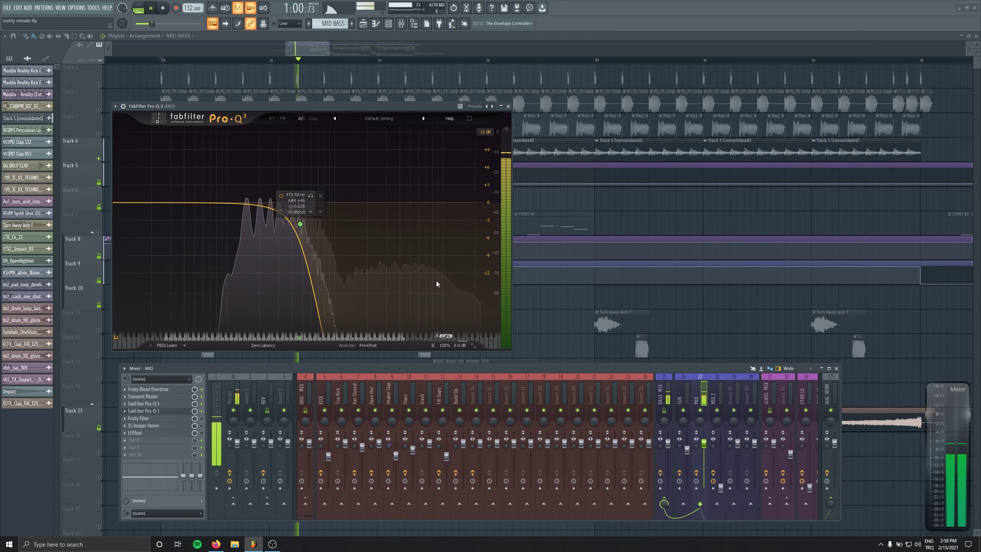
pyautogui.press('space')
pyautogui.press('Escape')
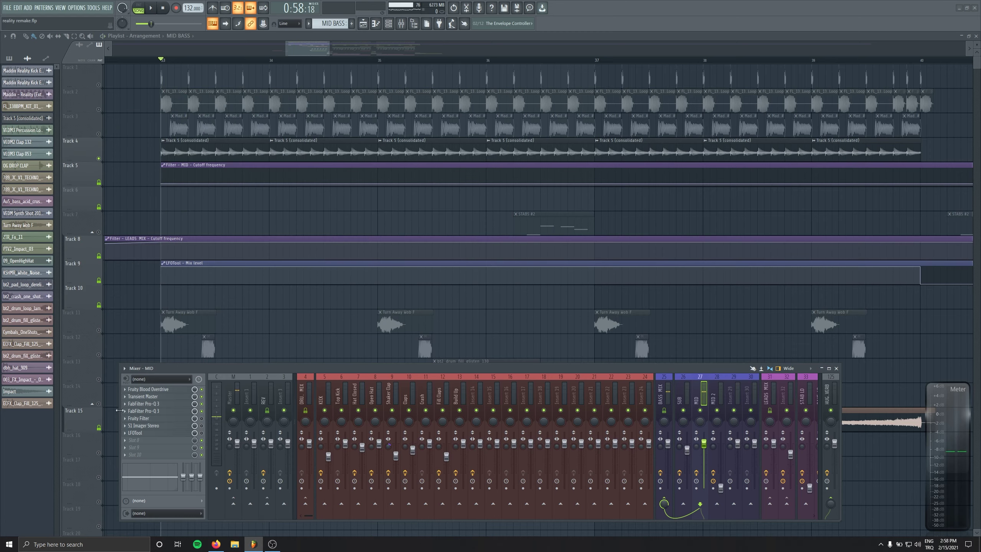
# Select the Filter - MID - Cutoff frequency automation clip on Track 5 and play the mid bass with the MID mixer track open.
pyautogui.scroll(-8, 335, 269)
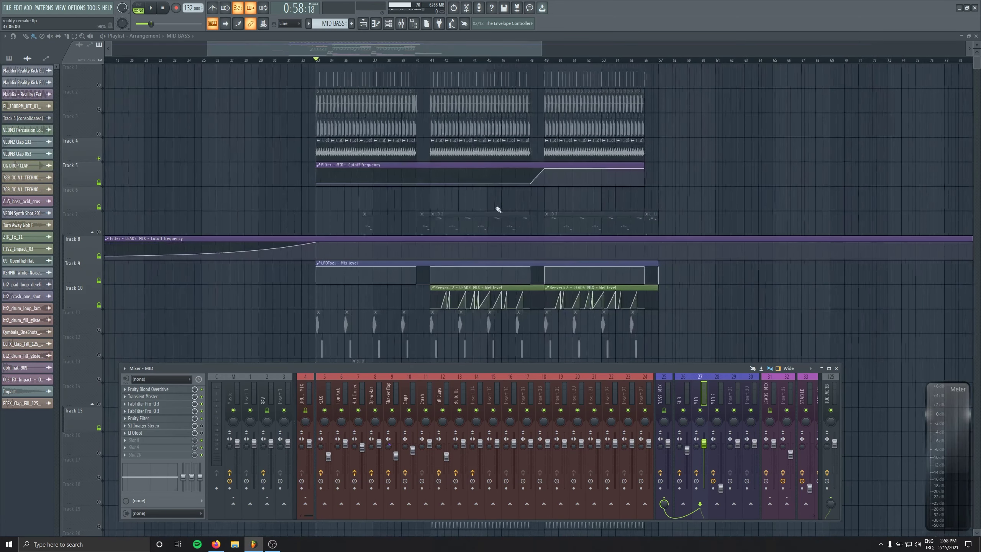
pyautogui.moveTo(503, 208); pyautogui.dragTo(588, 177)
pyautogui.scroll(5, 350, 252)
pyautogui.press('F9')
pyautogui.press('space')
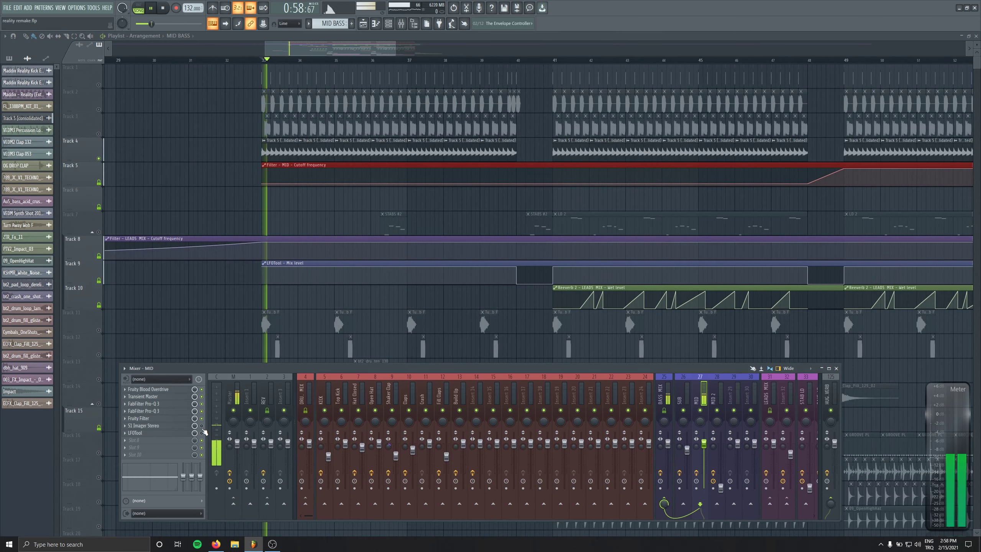
# Stop playback, examine the S1 Imager Stereo settings on the MID mixer track, and close the plugin.
pyautogui.click(144, 426)
pyautogui.press('space')
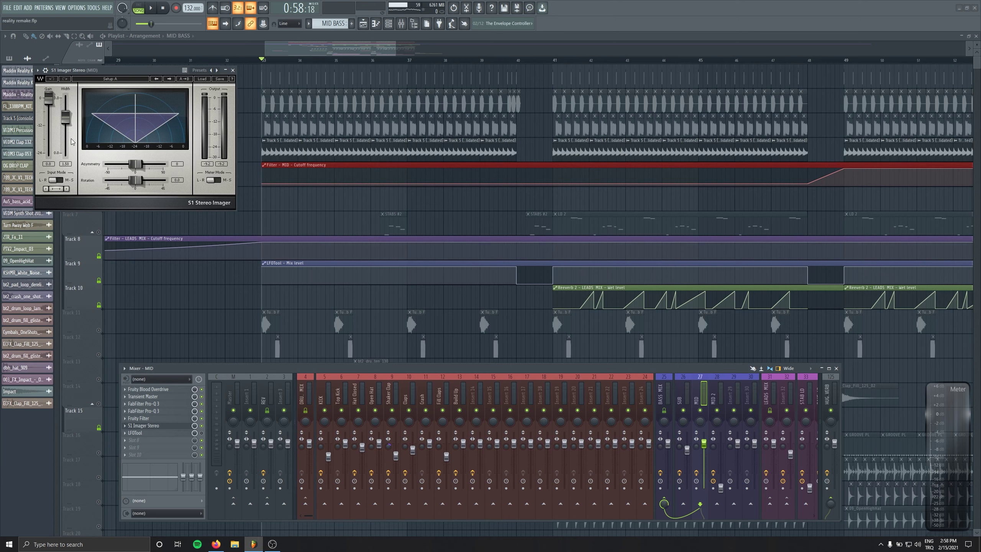
pyautogui.click(232, 71)
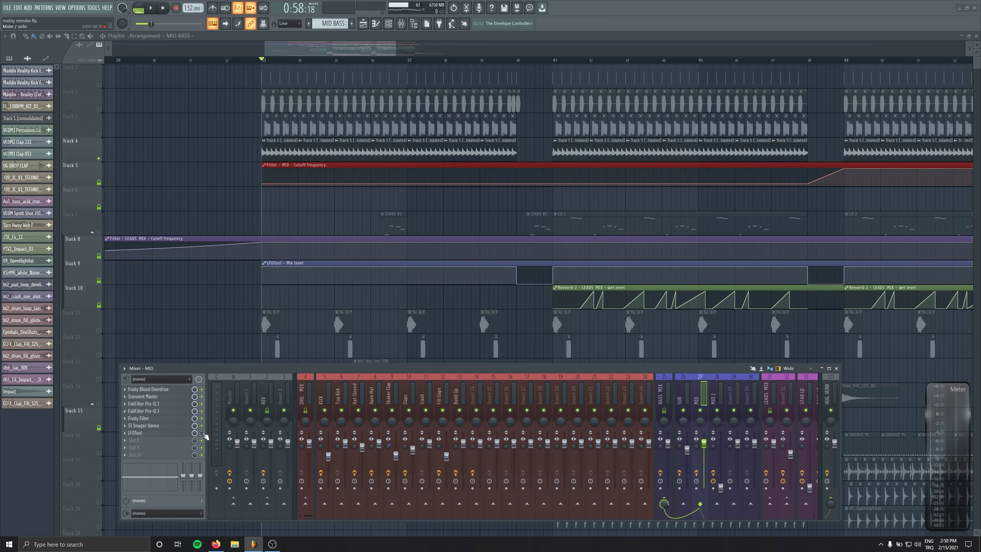
# Open LFOTool on the MID mixer track and play the mid bass with the plugin moved to the middle of the playlist.
pyautogui.click(165, 433)
pyautogui.press('space')
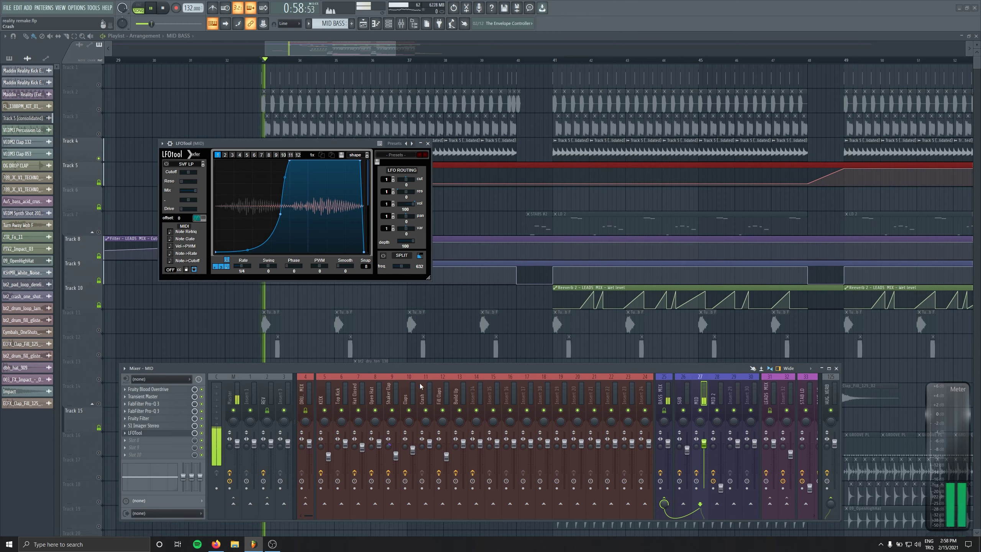
pyautogui.moveTo(308, 146); pyautogui.dragTo(468, 223)
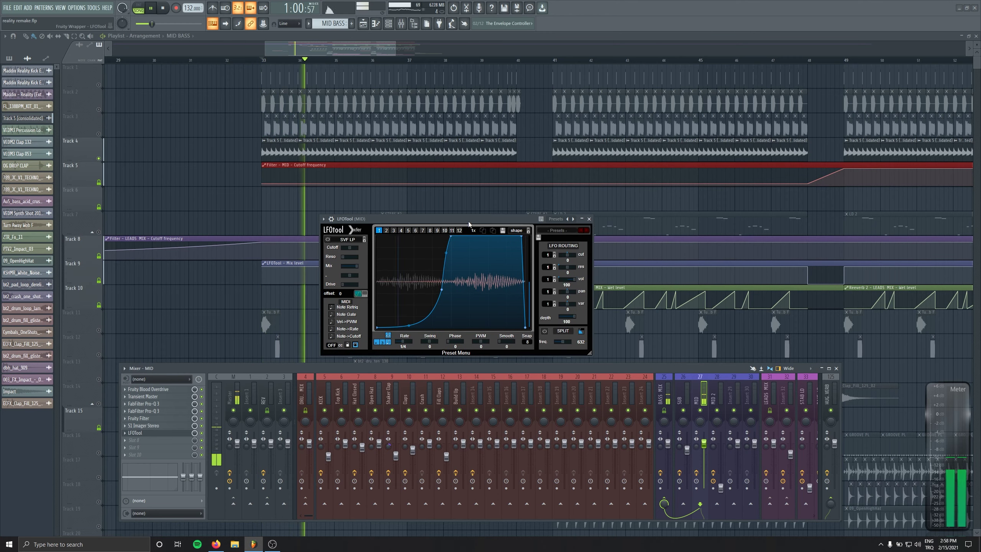
# Hide the mixer and unmute Tracks 1 to 3 to hear the kicks together with the mid bass.
pyautogui.press('F9')
pyautogui.moveTo(99, 133); pyautogui.dragTo(99, 85)
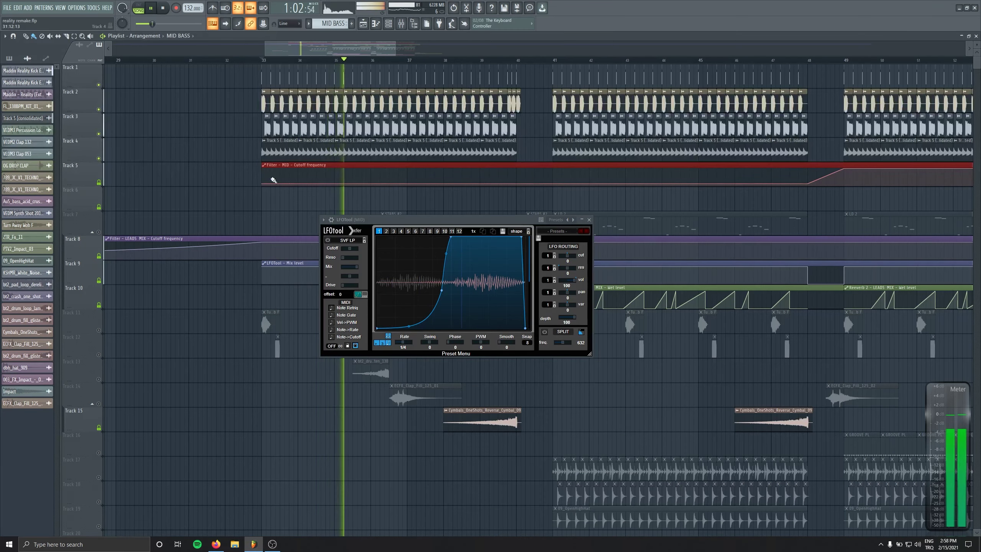
pyautogui.scroll(-3, 403, 186)
pyautogui.scroll(-2, 403, 187)
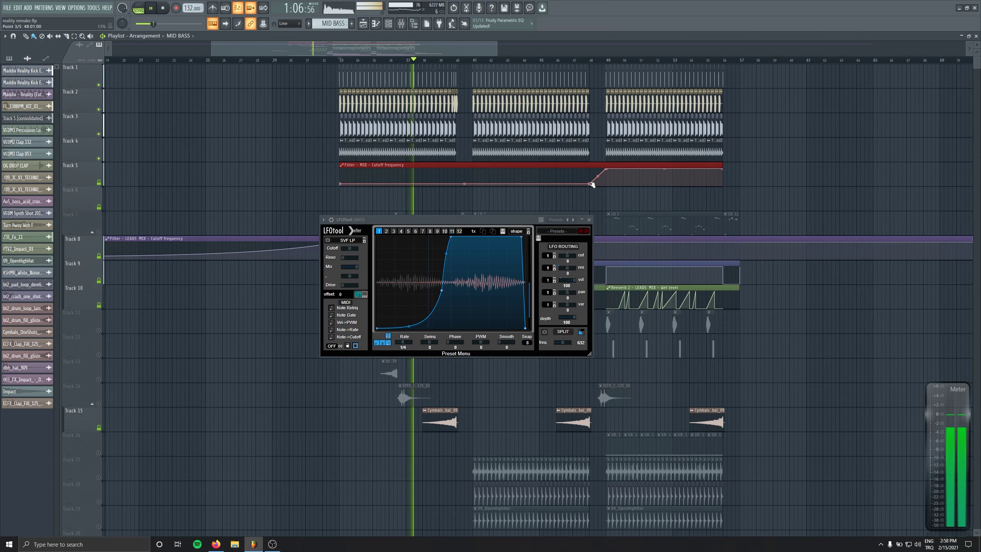
# Close LFOTool and mute the reverse cymbal on Track 15.
pyautogui.click(589, 220)
pyautogui.press('F9')
pyautogui.press('F9')
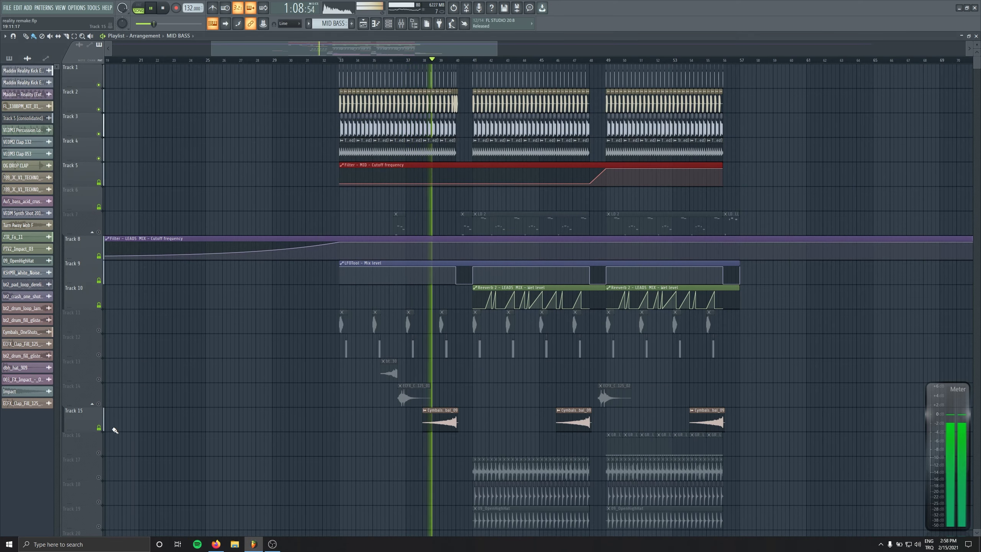
pyautogui.click(99, 427)
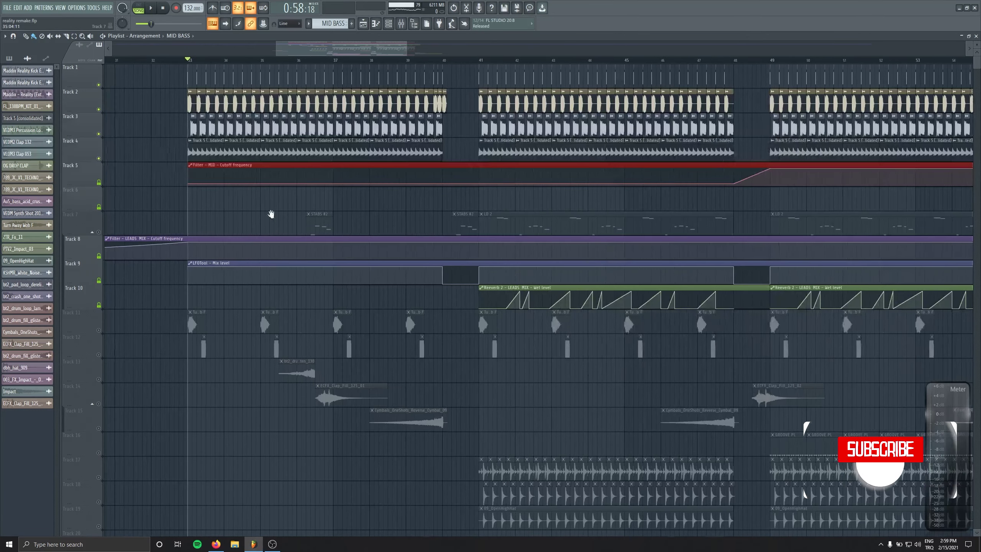
# Open the LD 2 pattern on Track 7 and audition its Maddix - Reality (Extended Mix) - Part_1 #2 lead sample.
pyautogui.hscroll(-3, 374, 222)
pyautogui.scroll(3, 347, 222)
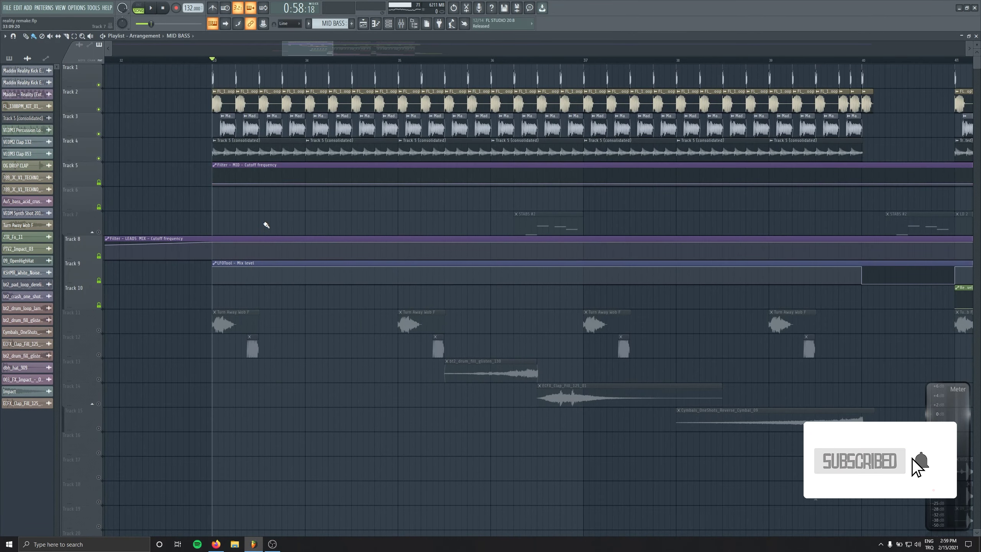
pyautogui.scroll(-1, 267, 221)
pyautogui.scroll(-4, 372, 300)
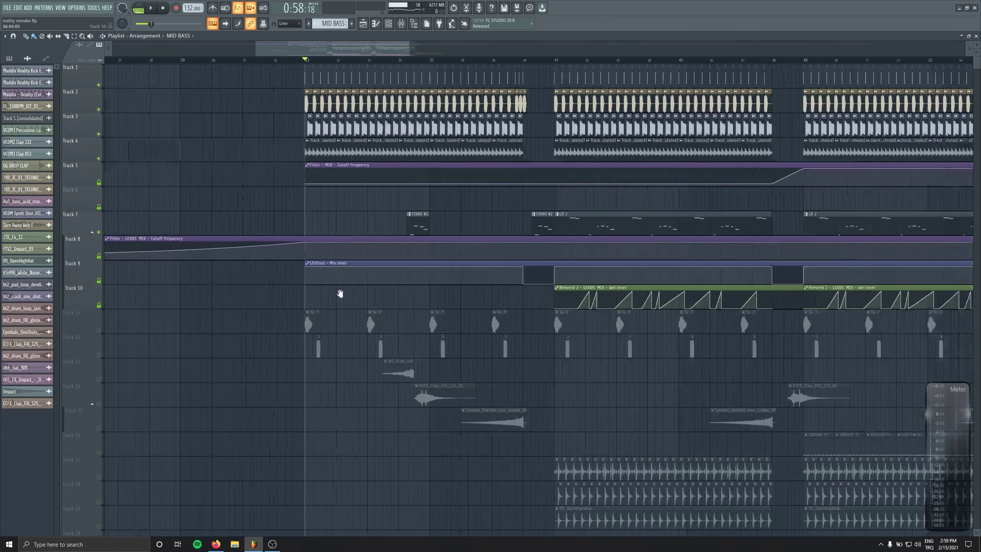
pyautogui.doubleClick(343, 226)
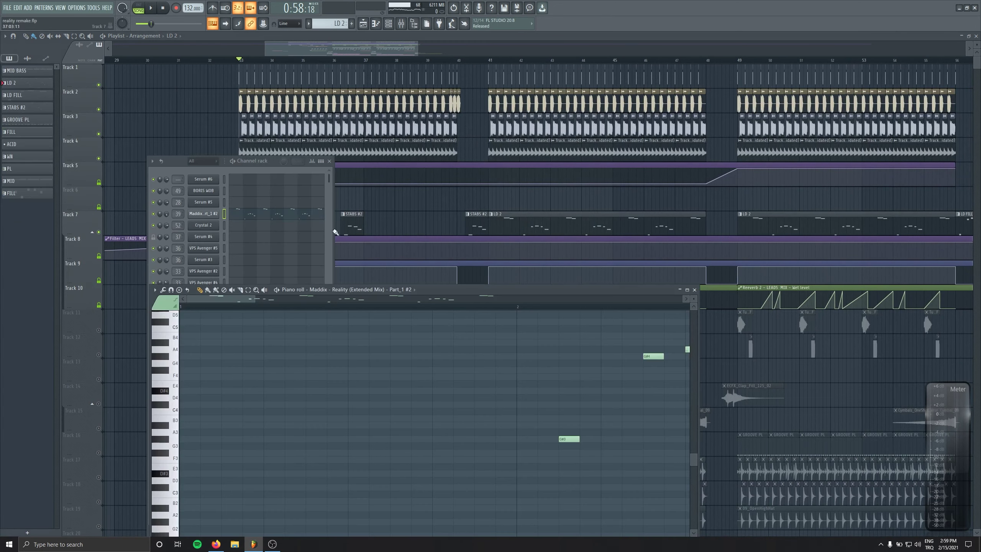
pyautogui.click(219, 214)
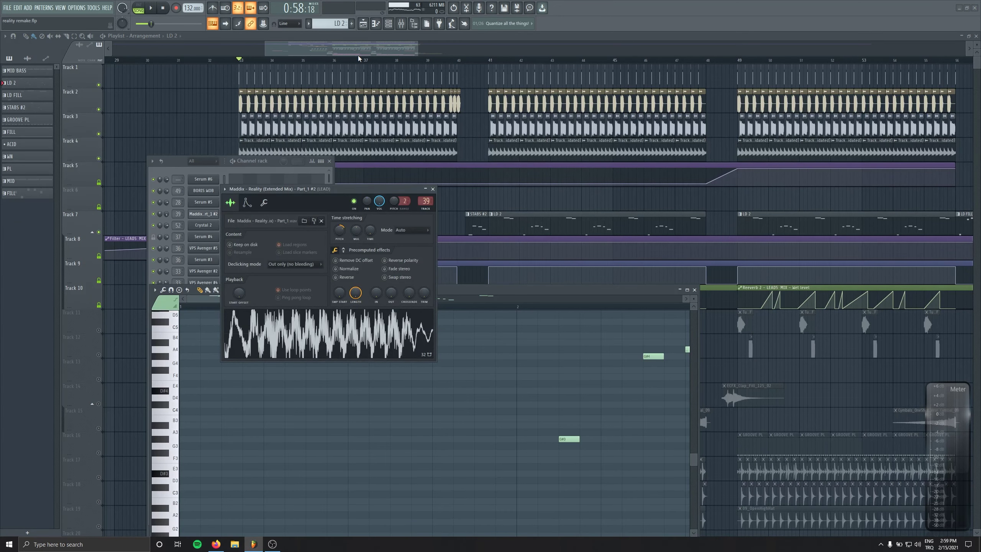
pyautogui.click(318, 331)
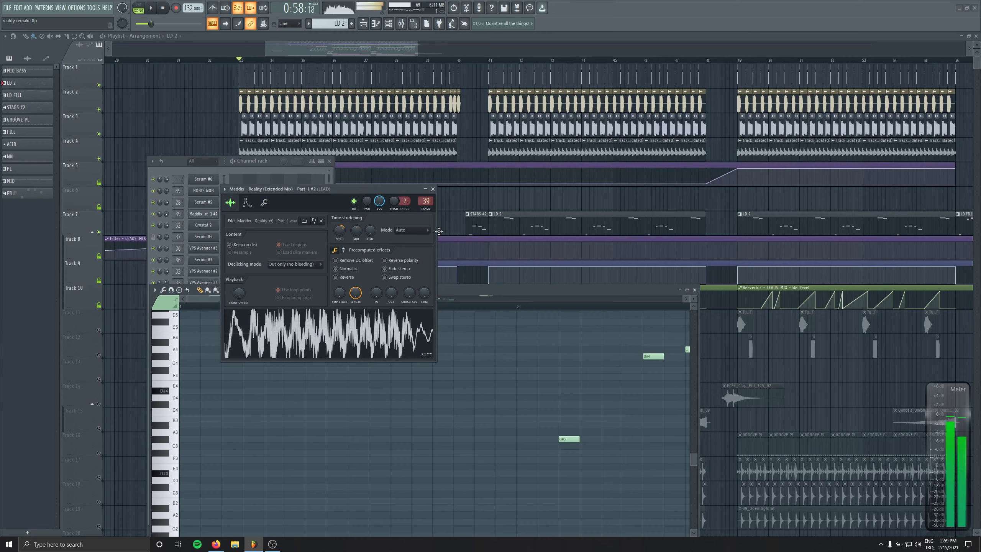
# Add FabFilter Pro-Q 3 to the first effect slot of the LEAD mixer track.
pyautogui.doubleClick(426, 201)
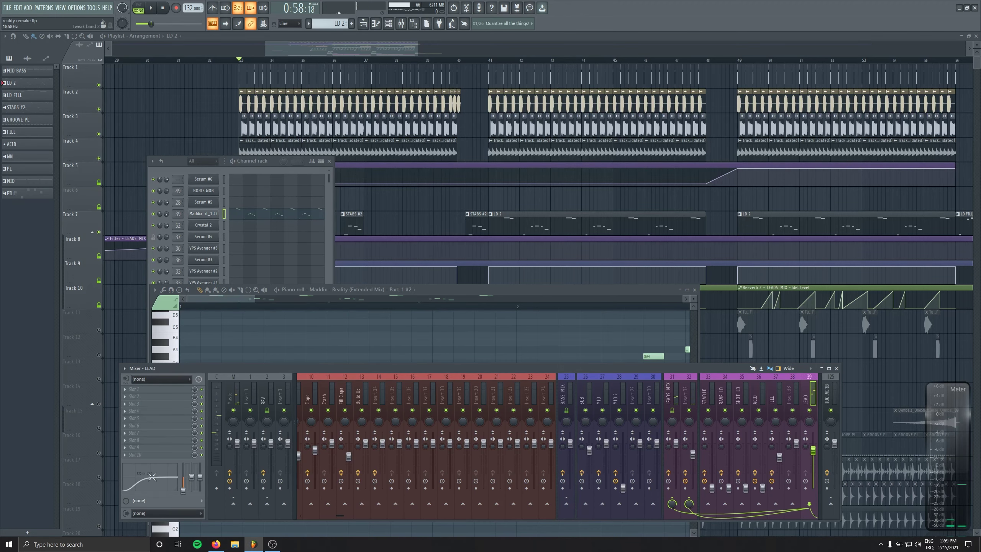
pyautogui.click(135, 389)
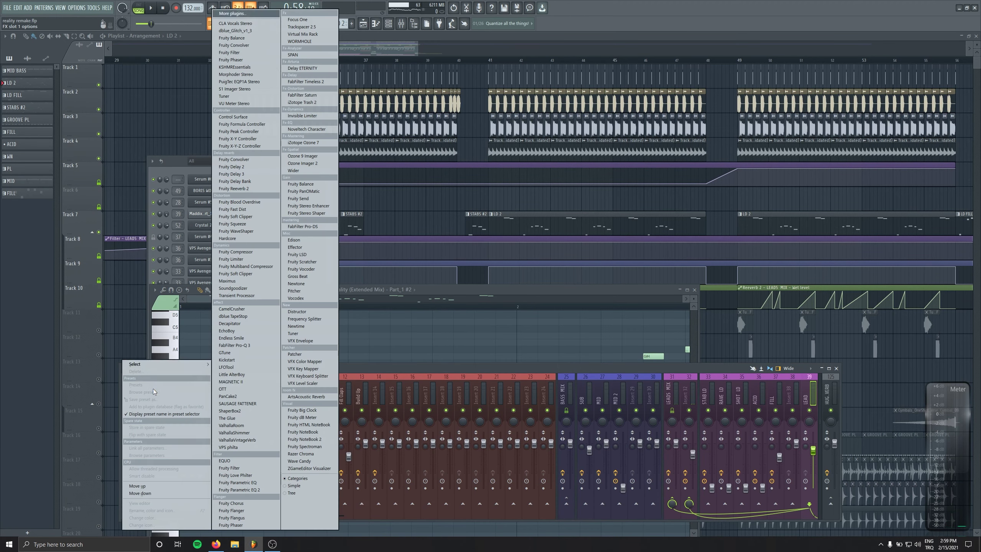
pyautogui.click(246, 345)
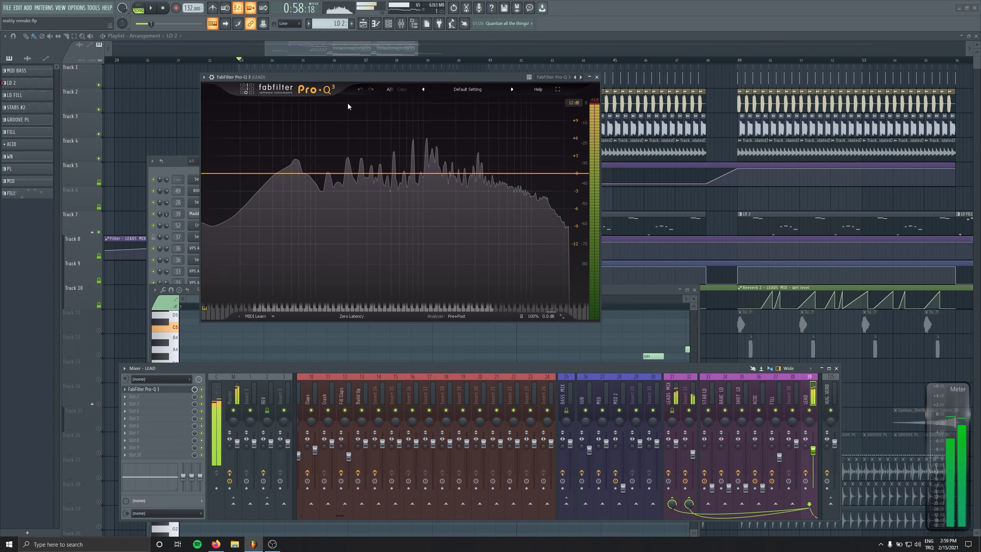
# Create a low cut at about 116 Hz in the LEAD track's Pro-Q 3, close the equalizer and play the arrangement.
pyautogui.moveTo(204, 169); pyautogui.dragTo(326, 183)
pyautogui.scroll(1, 325, 183)
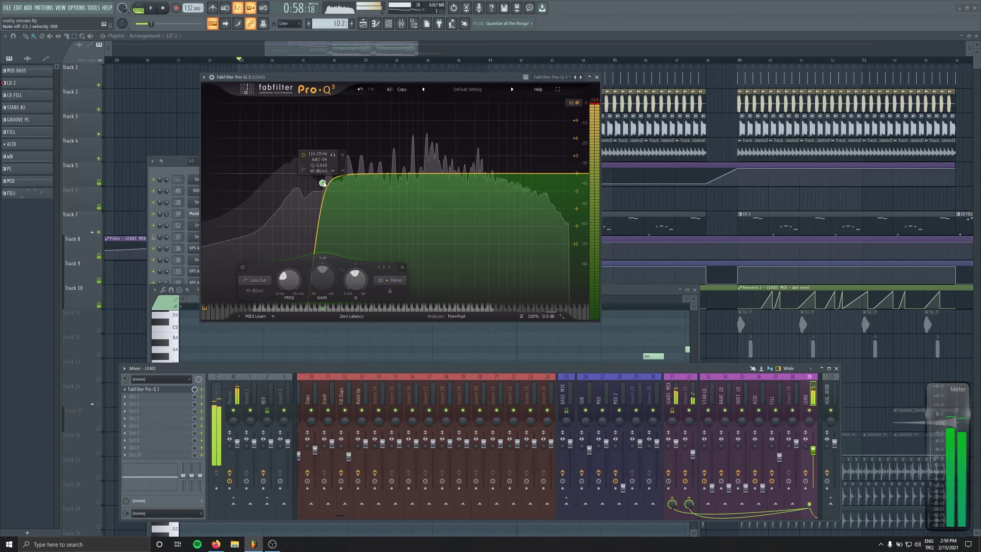
pyautogui.click(597, 77)
pyautogui.press('space')
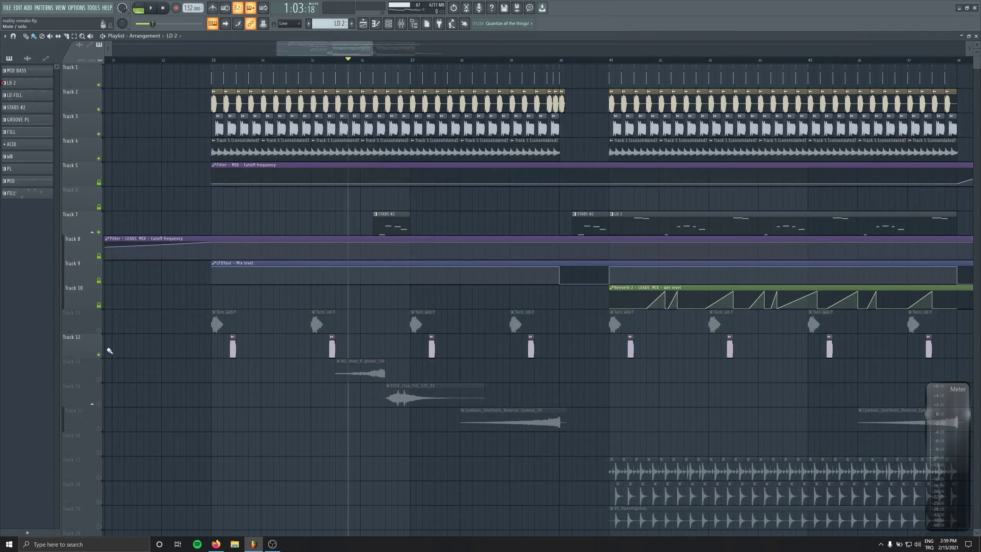
# Audition the Maddix - Reality (Extended Mix) - Part_1 sample on Track 12, close its settings and stop playback.
pyautogui.scroll(4, 164, 376)
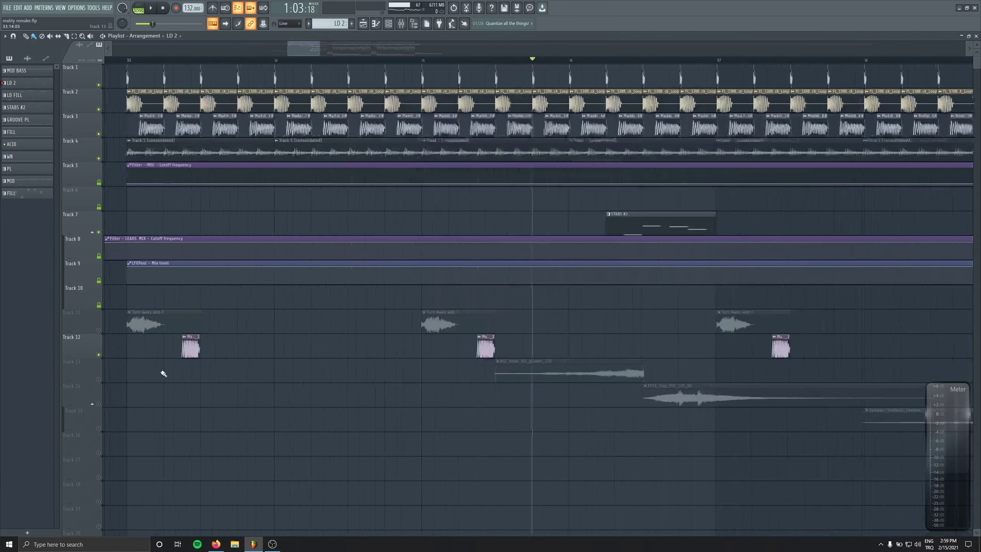
pyautogui.doubleClick(247, 347)
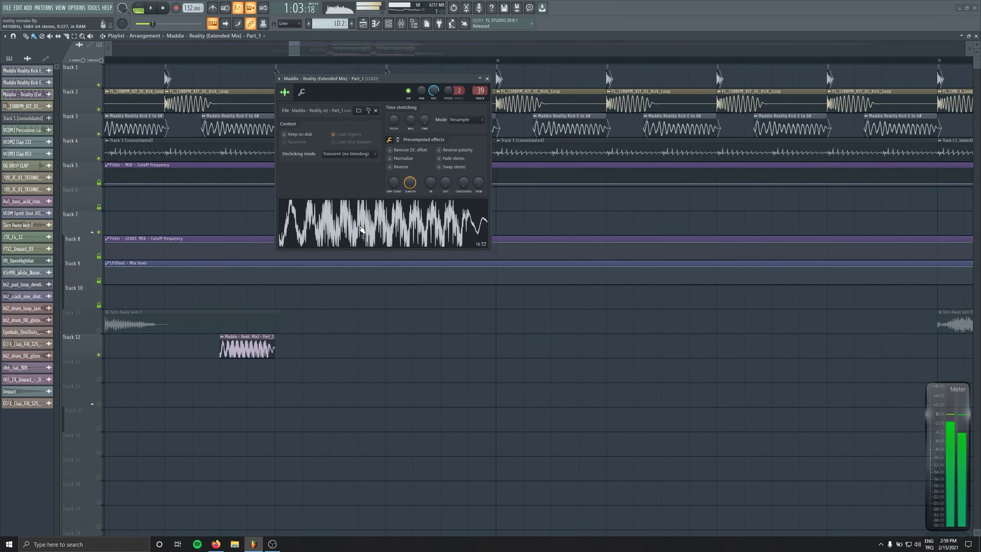
pyautogui.click(487, 79)
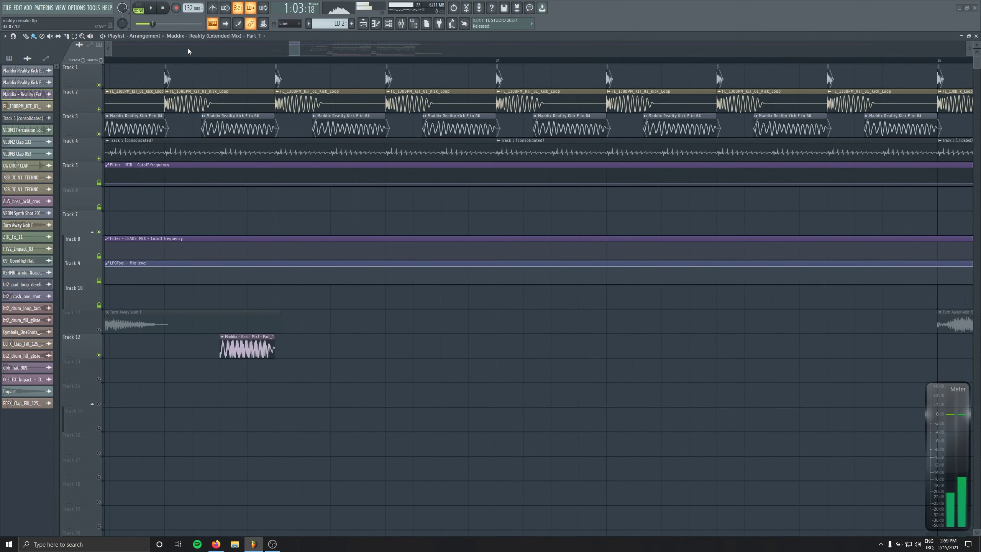
pyautogui.click(168, 60)
pyautogui.click(164, 8)
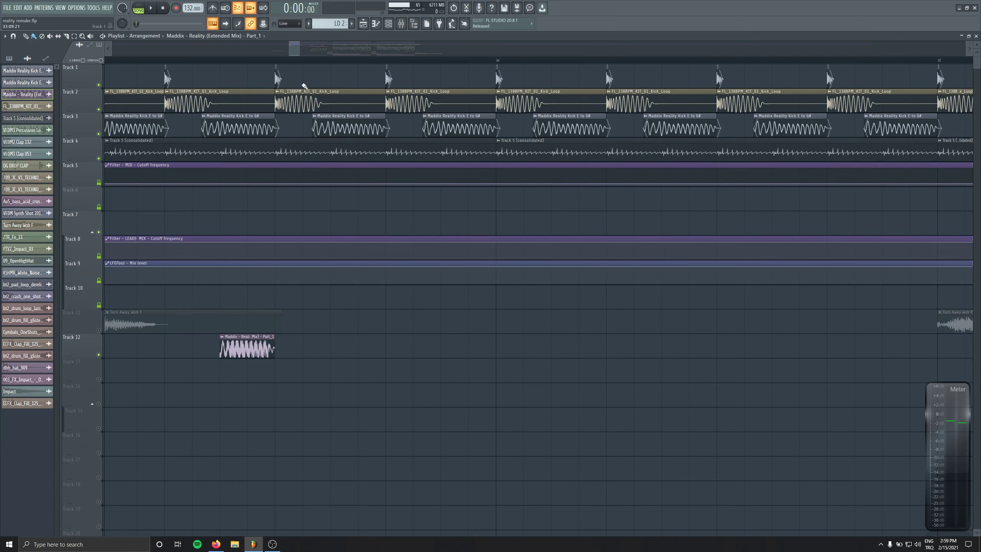
# Open the LD 2 lead melody in a maximized piano roll and play through its notes.
pyautogui.scroll(-4, 279, 268)
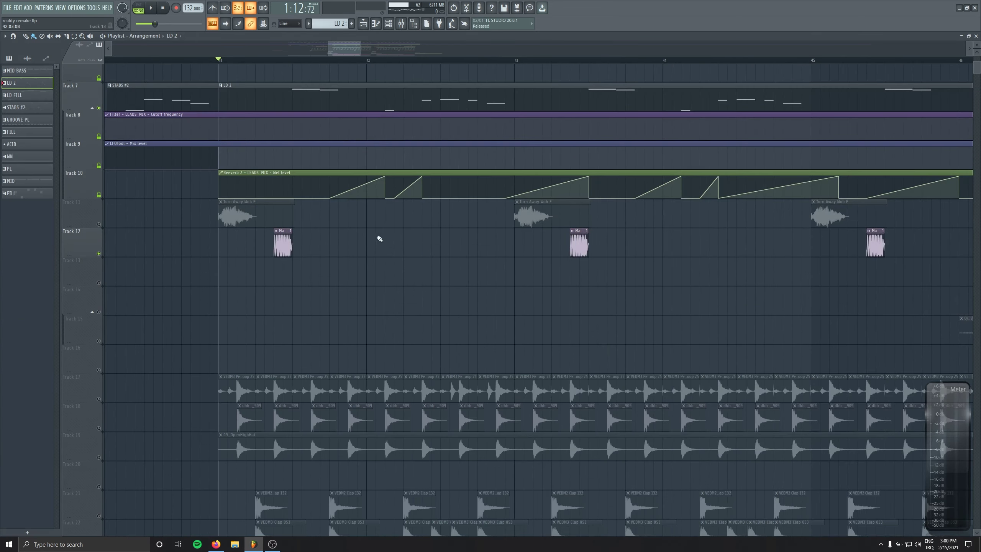
pyautogui.click(390, 24)
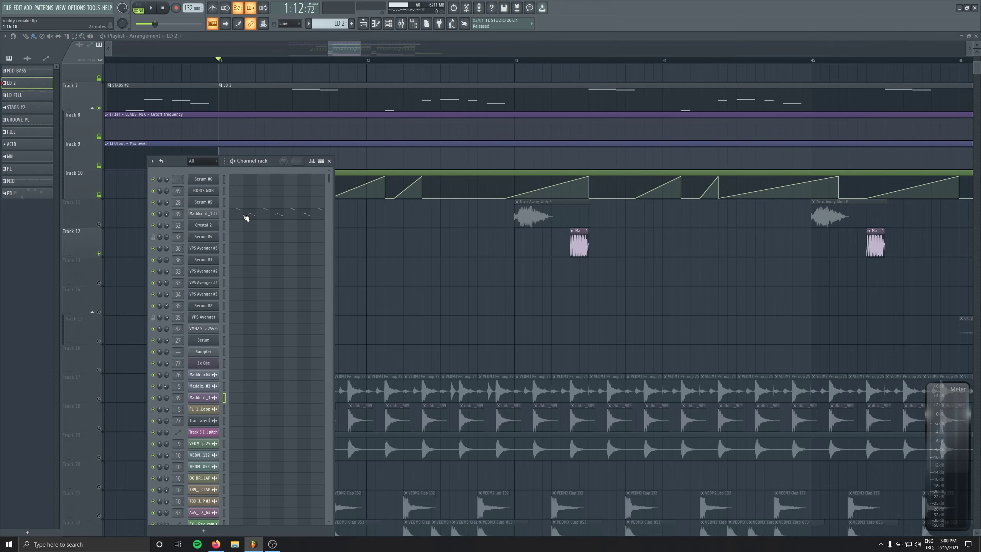
pyautogui.click(246, 217)
pyautogui.doubleClick(463, 289)
pyautogui.scroll(-5, 324, 271)
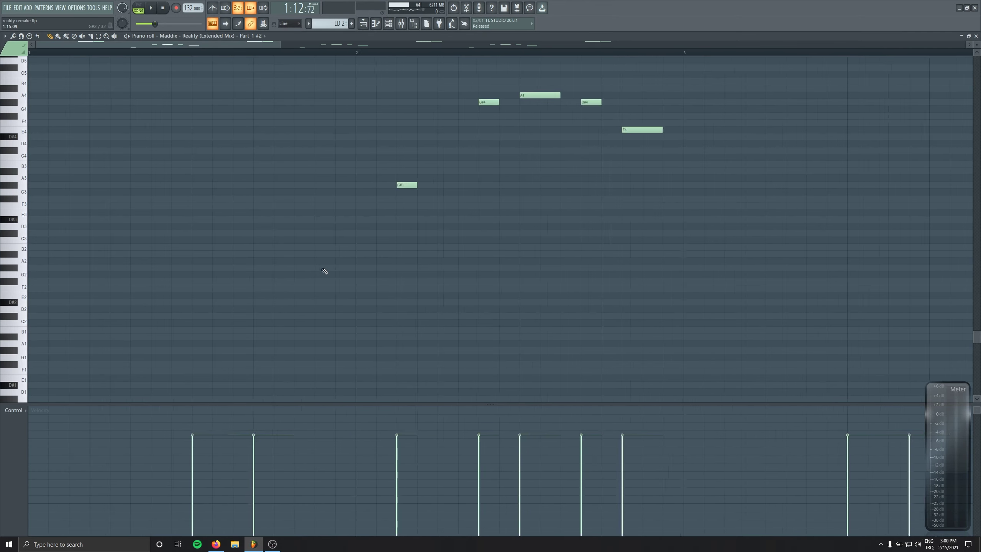
pyautogui.scroll(4, 424, 263)
pyautogui.press('space')
pyautogui.scroll(2, 423, 263)
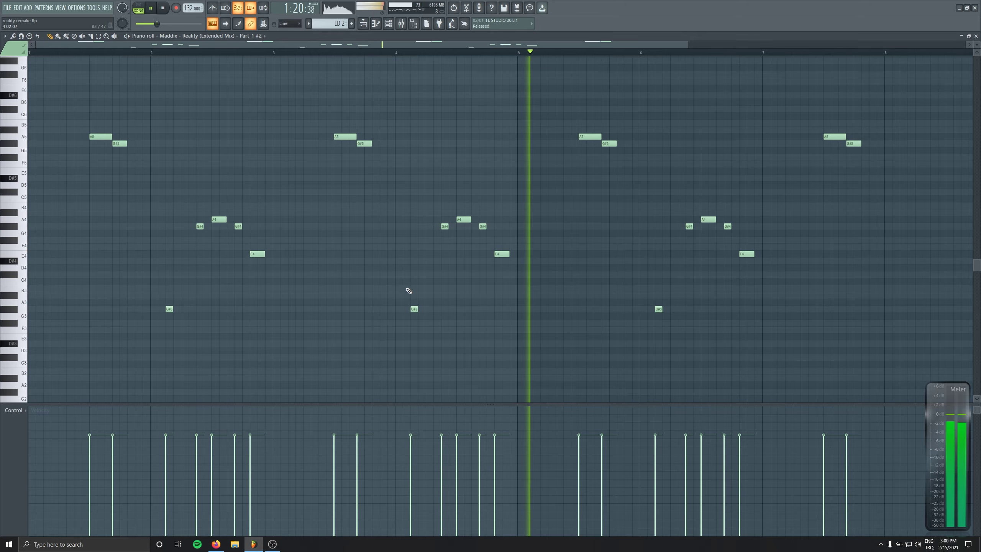
pyautogui.moveTo(406, 289); pyautogui.dragTo(147, 301)
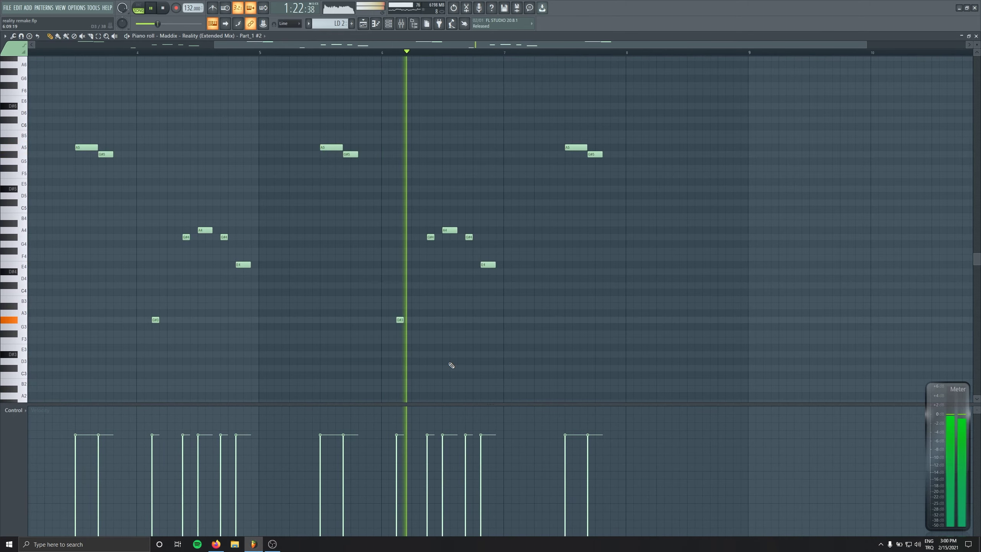
# Close the piano roll, follow the lead, kicks and mid bass playing across the arrangement, and stop playback.
pyautogui.press('Escape')
pyautogui.press('Escape')
pyautogui.scroll(-8, 373, 326)
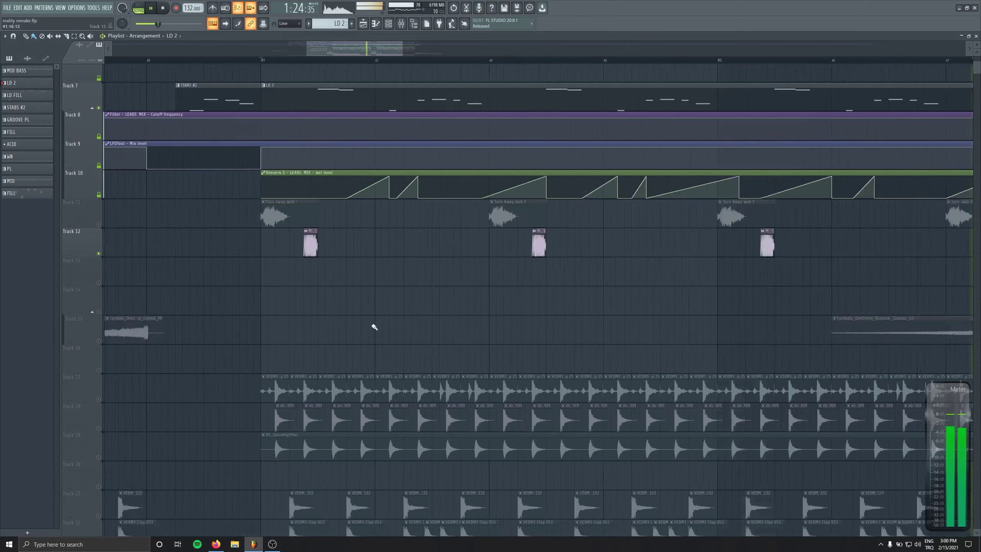
pyautogui.moveTo(415, 324); pyautogui.dragTo(418, 388)
pyautogui.scroll(-2, 419, 387)
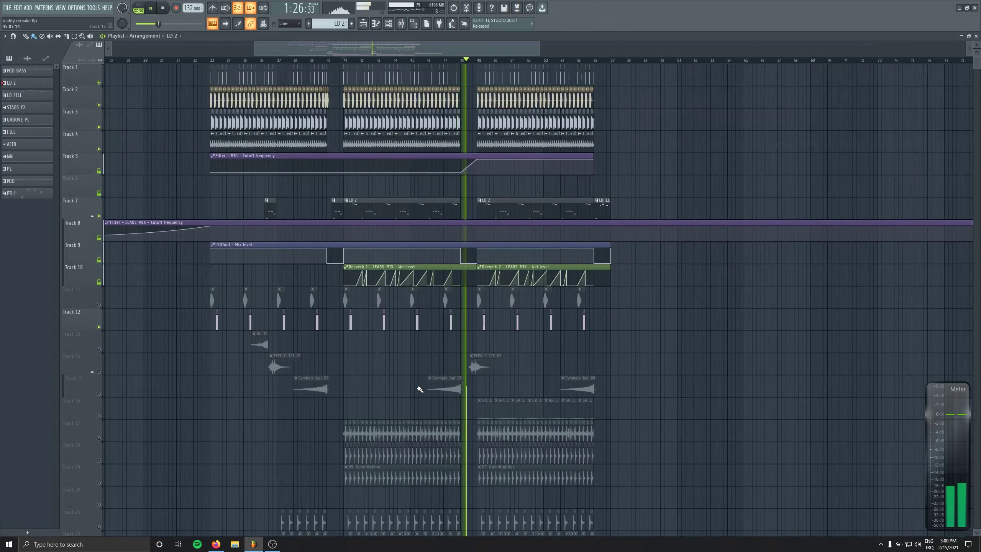
pyautogui.scroll(4, 418, 388)
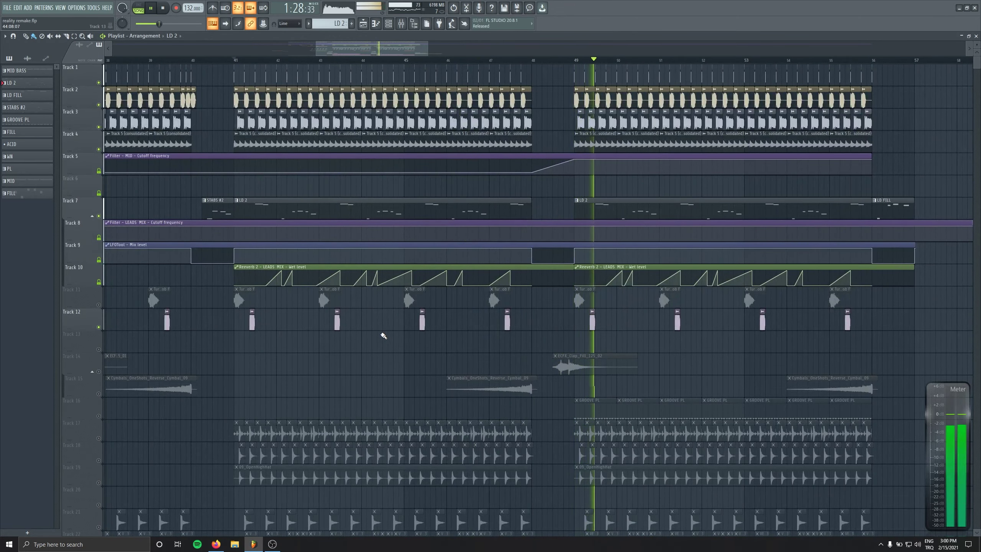
pyautogui.click(165, 10)
# Open Fruity Reverb 2 on the LEADS MIX mixer track and examine its wet level automation clip on Track 10.
pyautogui.press('F9')
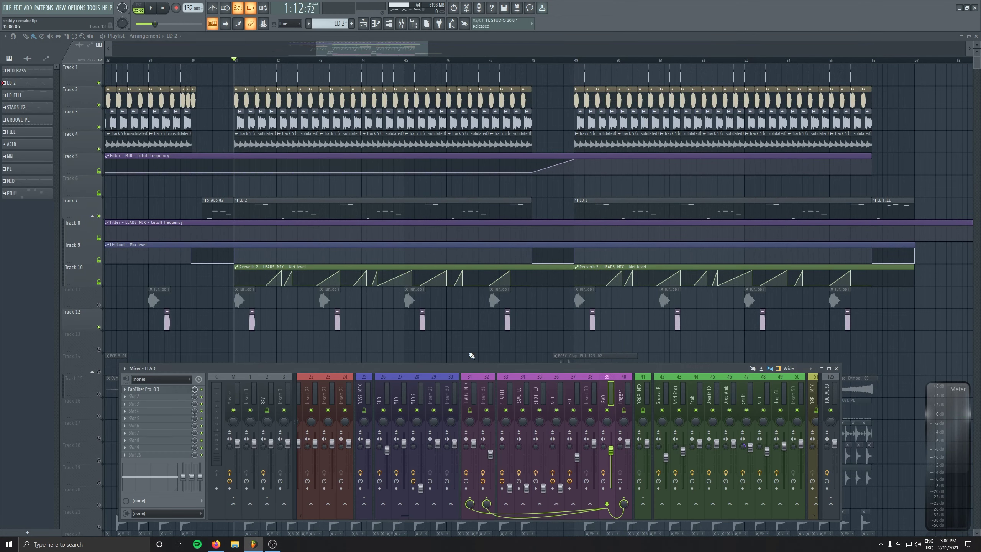
pyautogui.click(468, 399)
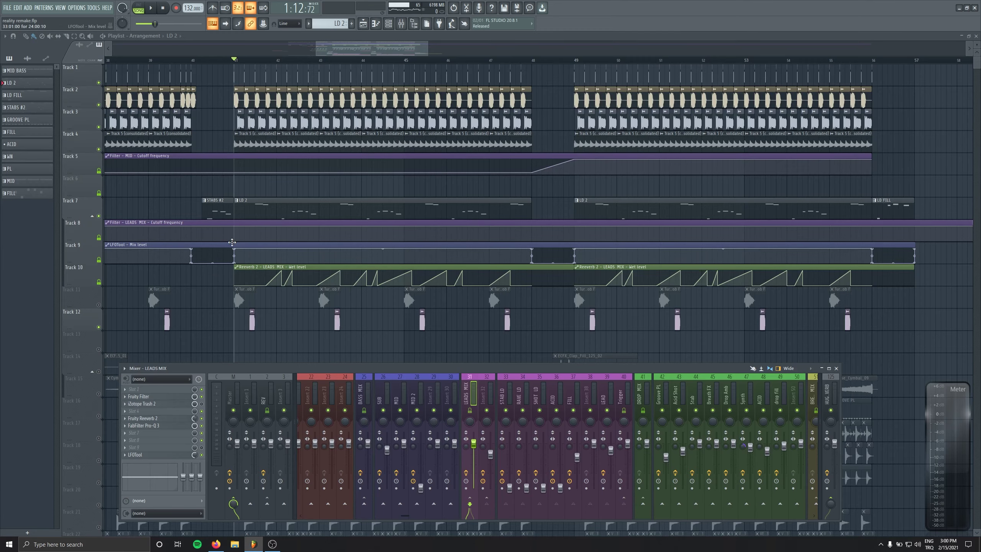
pyautogui.click(150, 418)
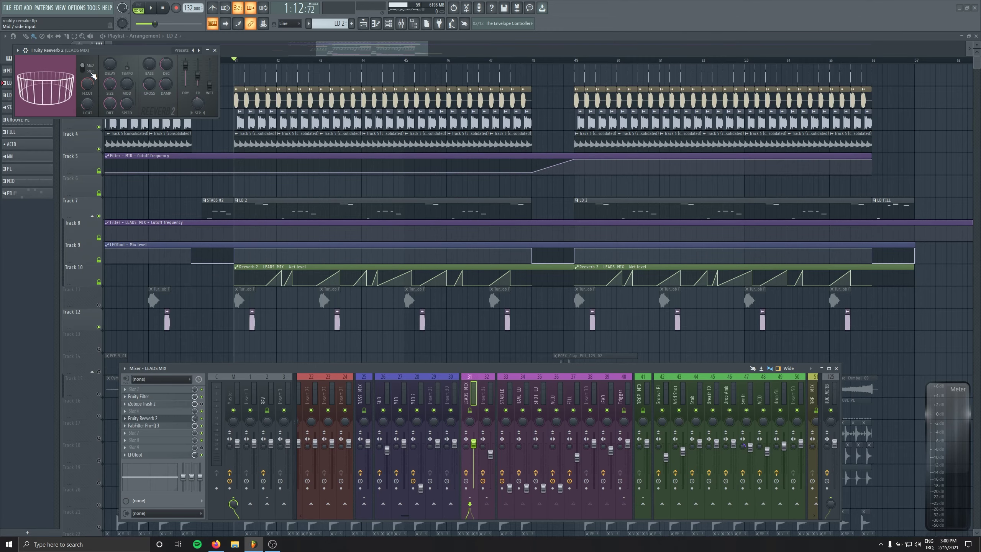
pyautogui.scroll(5, 255, 201)
pyautogui.scroll(4, 346, 272)
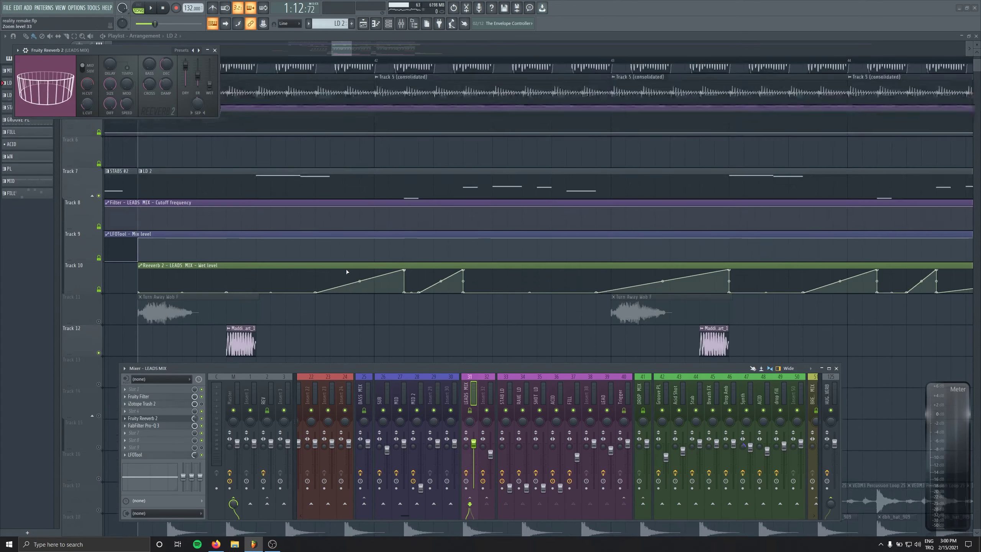
pyautogui.moveTo(602, 302); pyautogui.dragTo(414, 295)
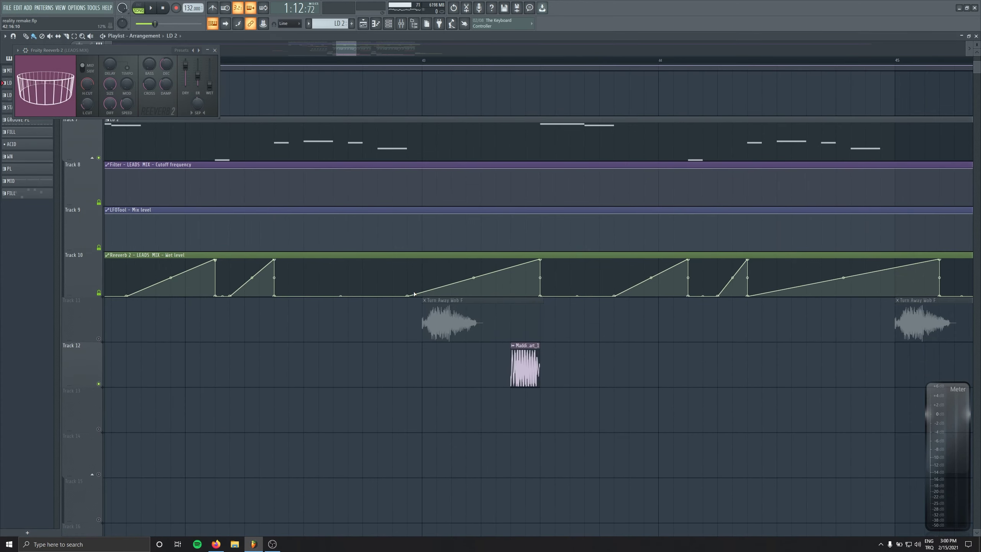
# Reshape the reverb wet level ramp at bar 45 to start on the bar and peak at the long LD 2 note mid-bar.
pyautogui.scroll(-2, 508, 264)
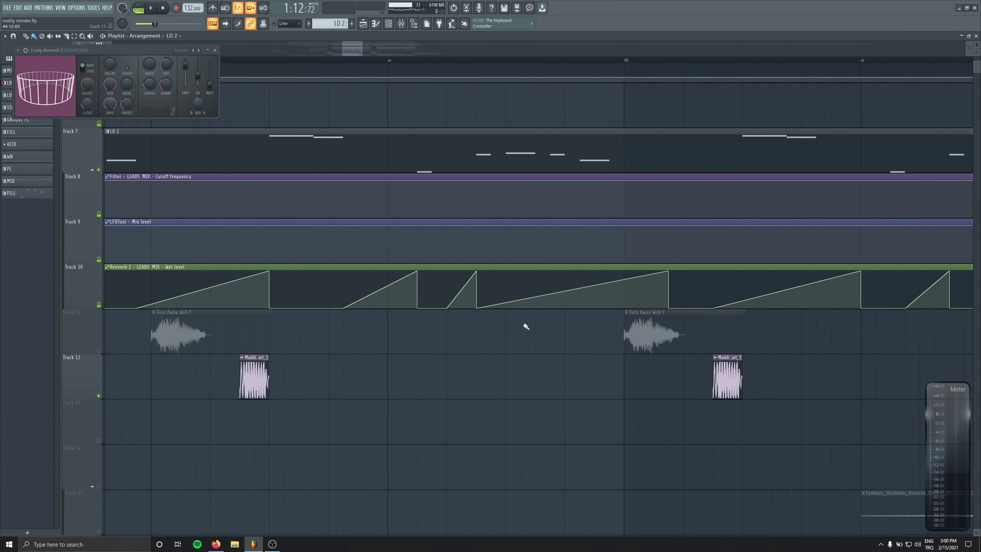
pyautogui.rightClick(585, 304)
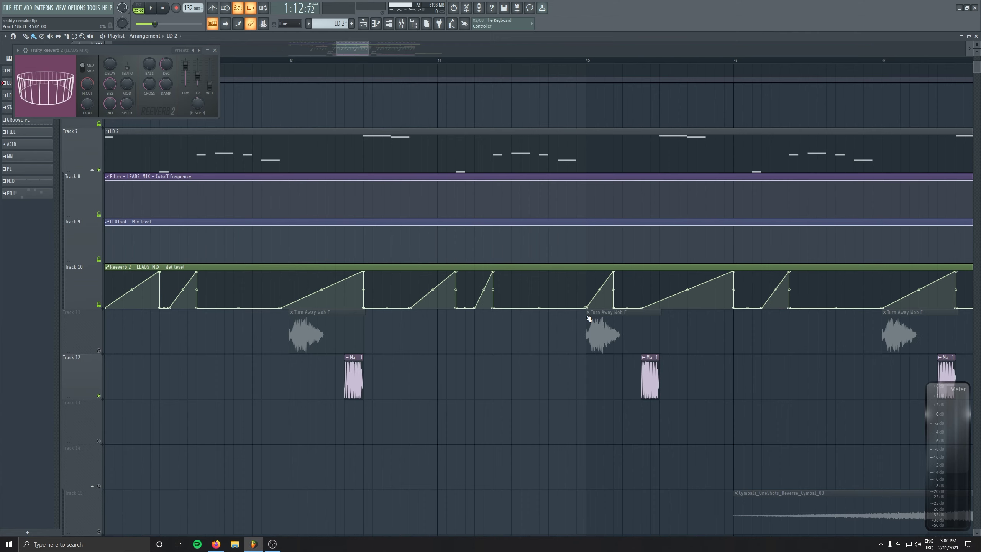
pyautogui.hscroll(3, 353, 333)
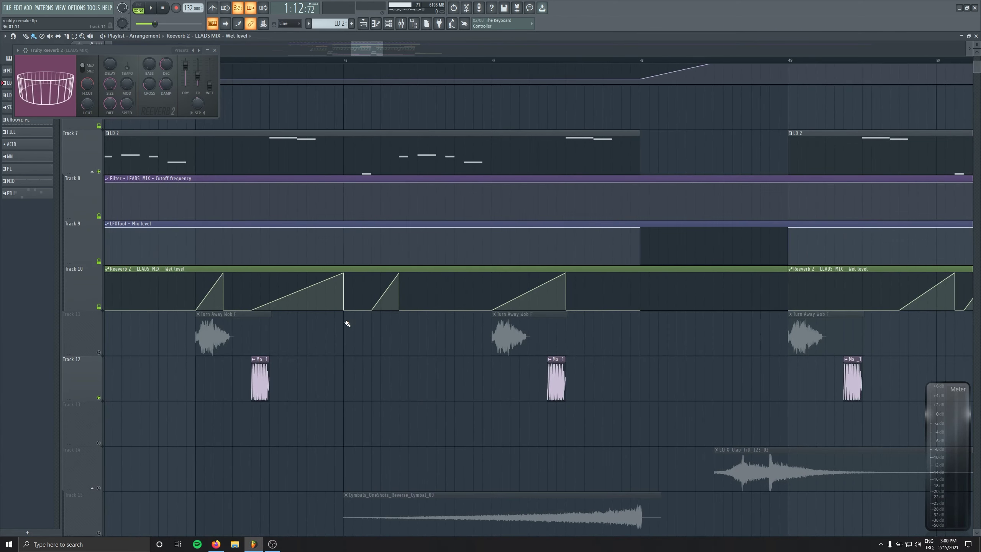
pyautogui.hscroll(-2, 347, 324)
pyautogui.moveTo(323, 308); pyautogui.dragTo(343, 310)
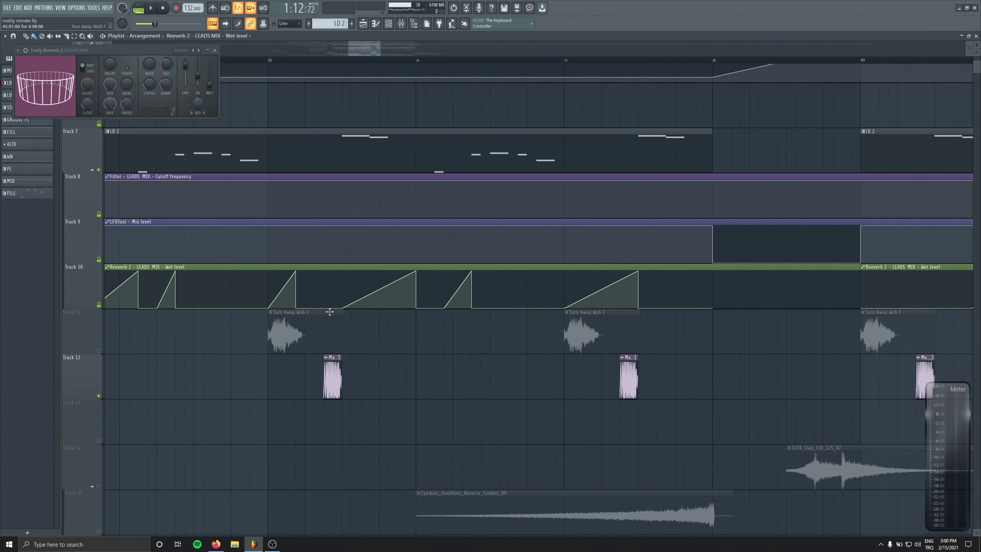
pyautogui.rightClick(296, 308)
pyautogui.click(317, 321)
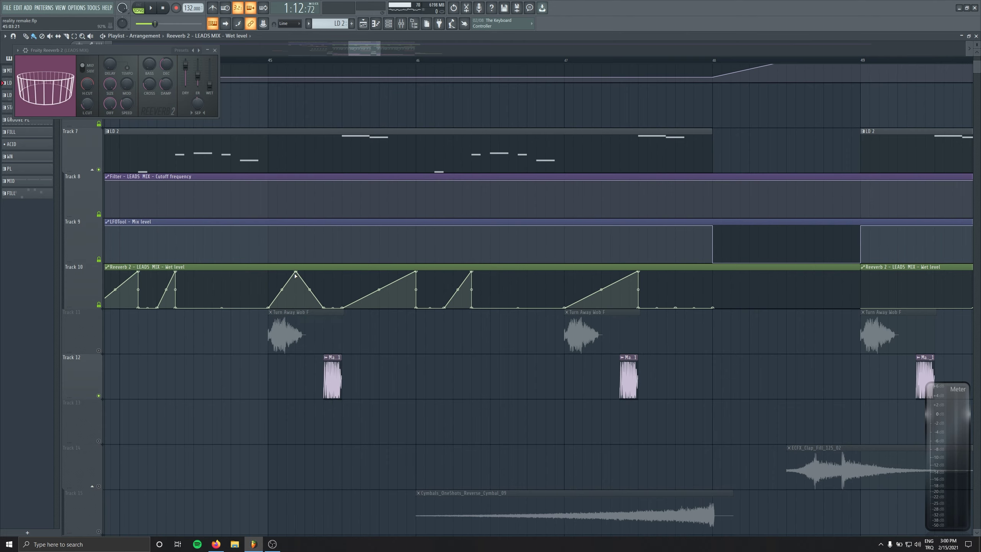
pyautogui.moveTo(296, 274); pyautogui.dragTo(583, 281)
pyautogui.rightClick(327, 304)
pyautogui.click(333, 318)
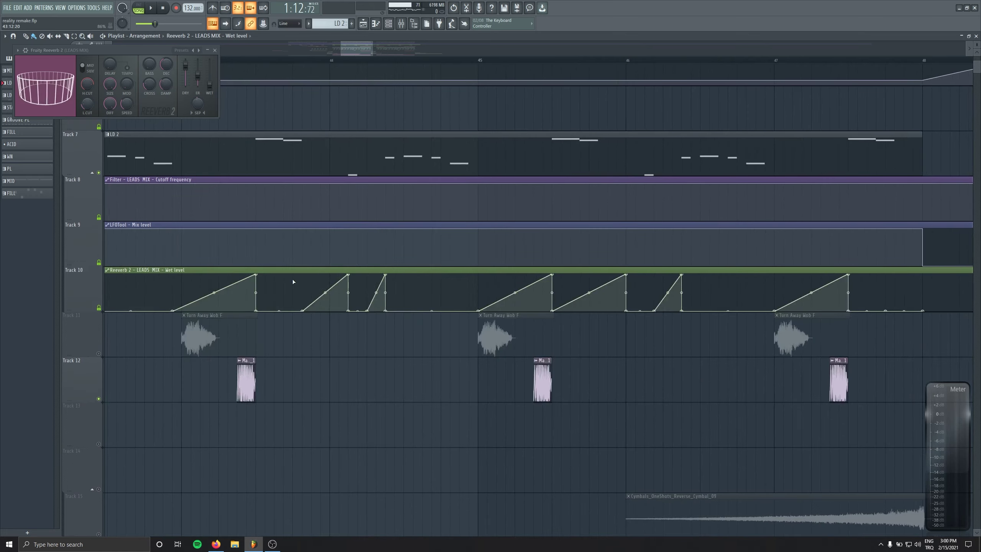
# Play the arrangement and follow the LD 2 melody against the reverb wet level ramps up to bar 46.
pyautogui.scroll(-2, 294, 281)
pyautogui.moveTo(131, 225); pyautogui.dragTo(389, 234)
pyautogui.press('space')
pyautogui.scroll(2, 432, 351)
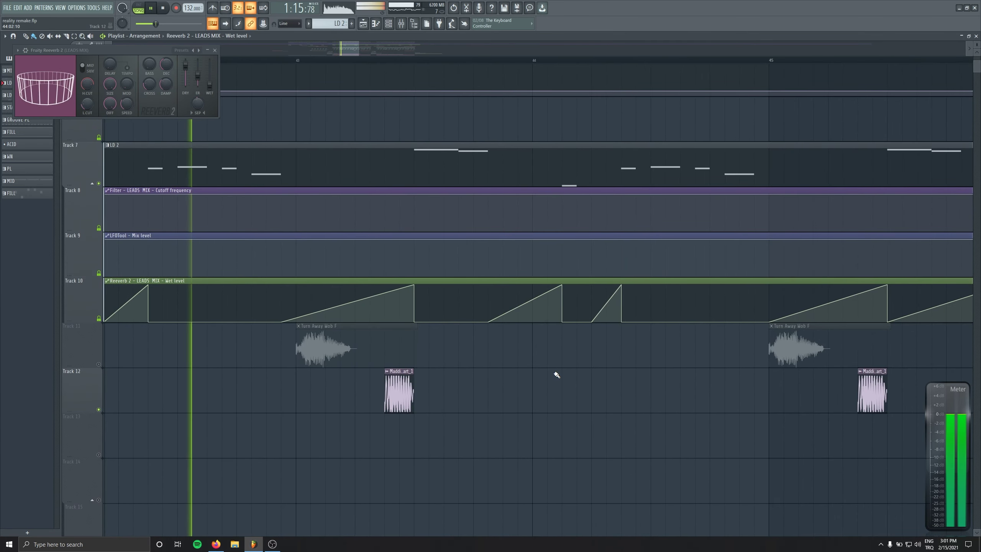
pyautogui.moveTo(556, 375); pyautogui.dragTo(325, 385)
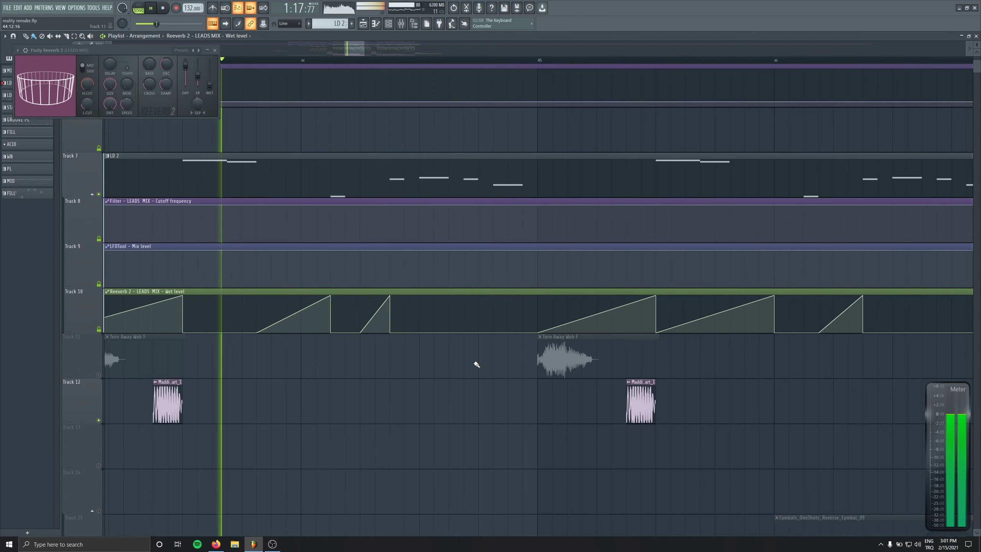
pyautogui.moveTo(541, 366); pyautogui.dragTo(317, 366)
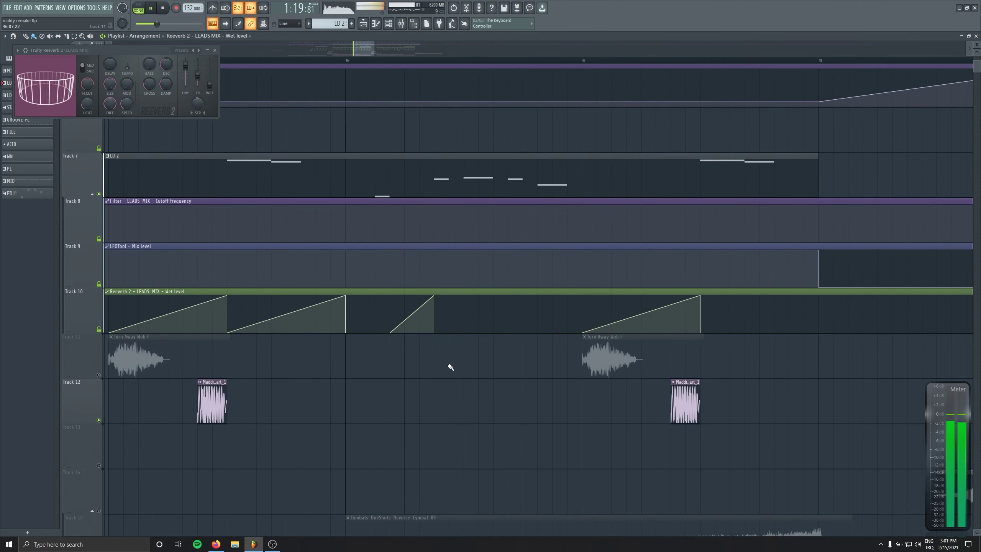
# Reshape the wet level ramp around bar 46 to start shortly before the bar and peak at the low LD 2 note.
pyautogui.rightClick(307, 331)
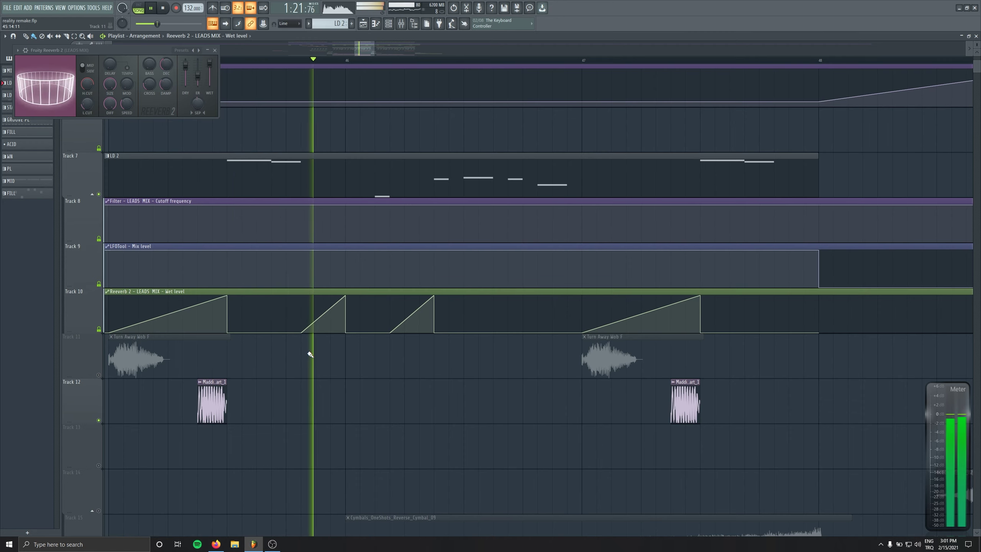
pyautogui.moveTo(346, 332); pyautogui.dragTo(370, 334)
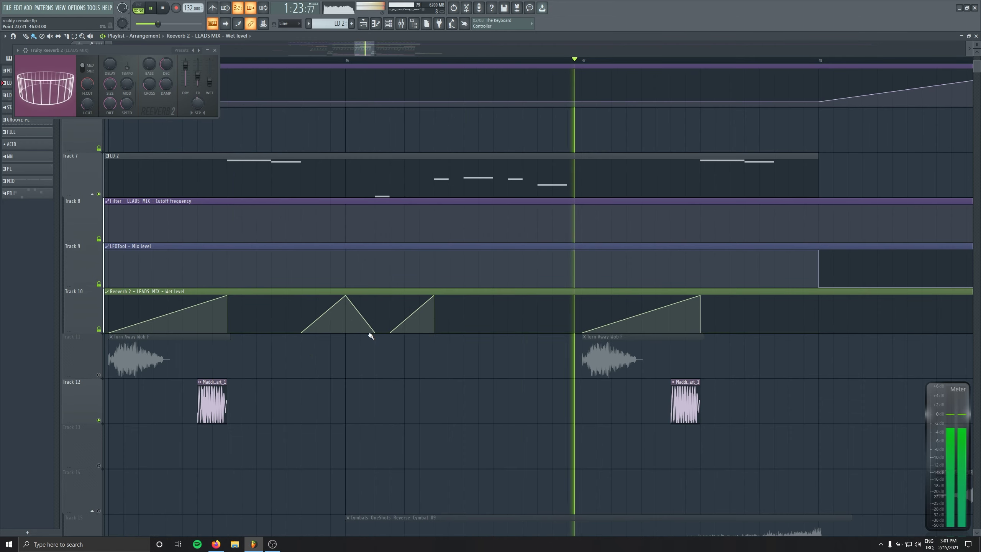
pyautogui.moveTo(346, 296); pyautogui.dragTo(381, 294)
pyautogui.scroll(-3, 193, 368)
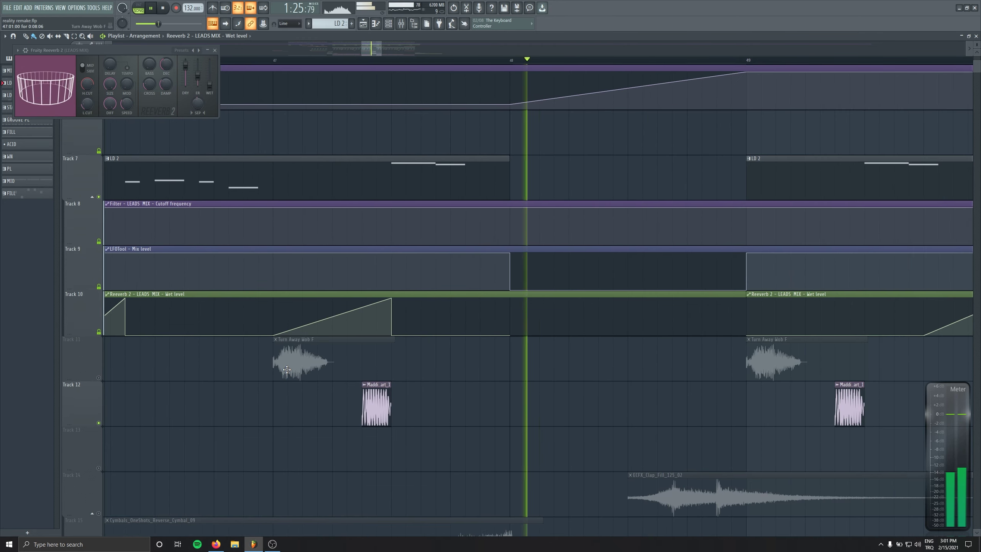
pyautogui.scroll(-3, 210, 369)
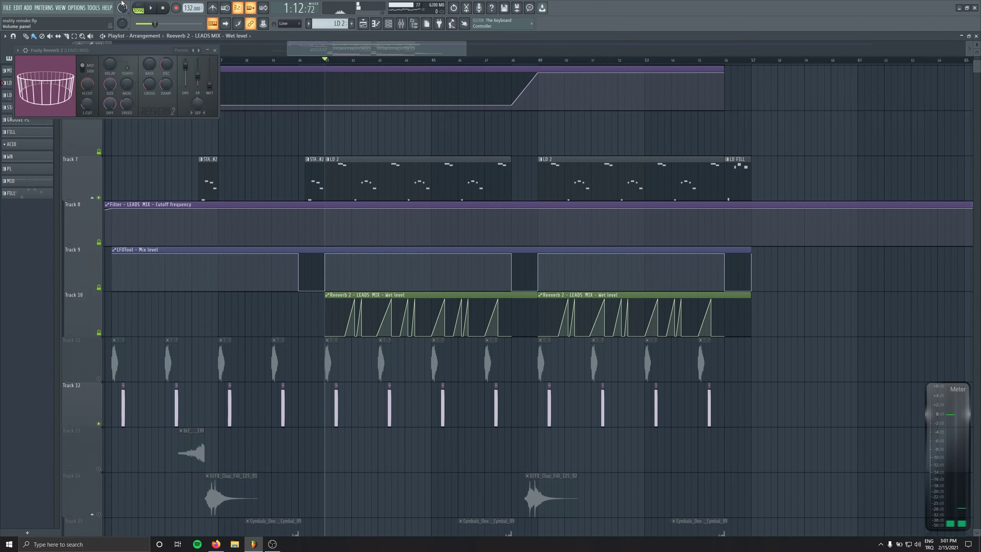
# Set the playback position to bar 41 and close Fruity Reverb 2.
pyautogui.press('space')
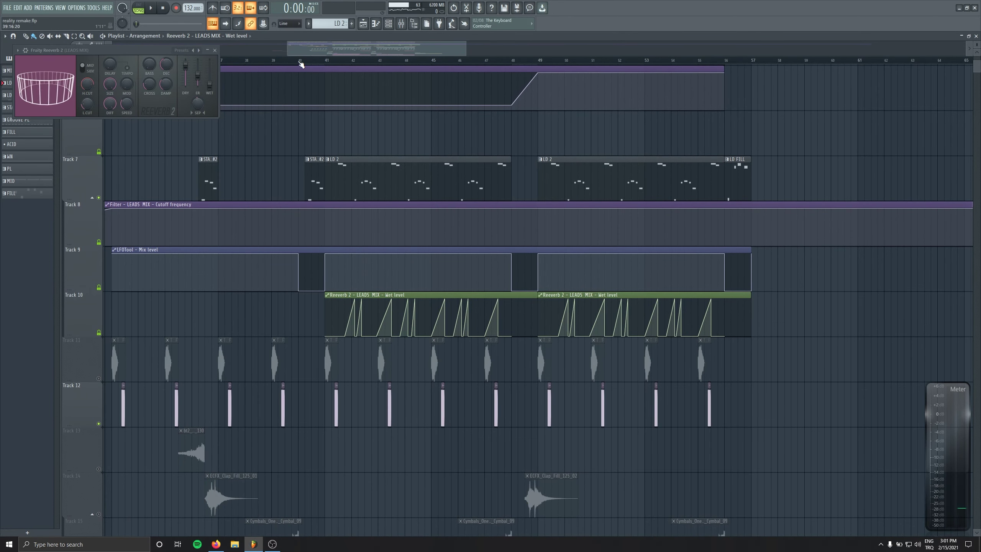
pyautogui.click(325, 60)
pyautogui.scroll(-2, 354, 207)
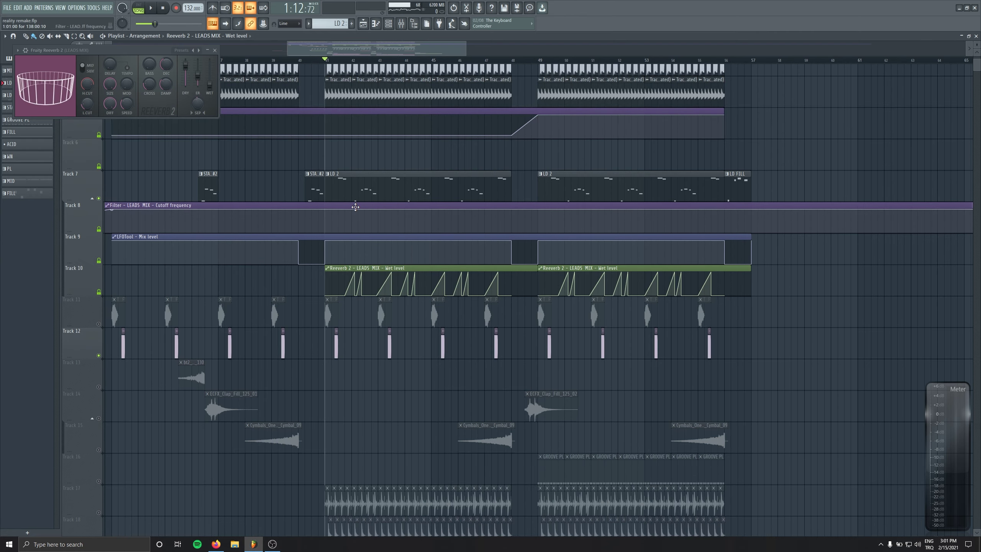
pyautogui.click(215, 50)
# Open the mixer and examine the routing of the LEADS MIX, Insert 32, LEAD and Trigger tracks.
pyautogui.press('F9')
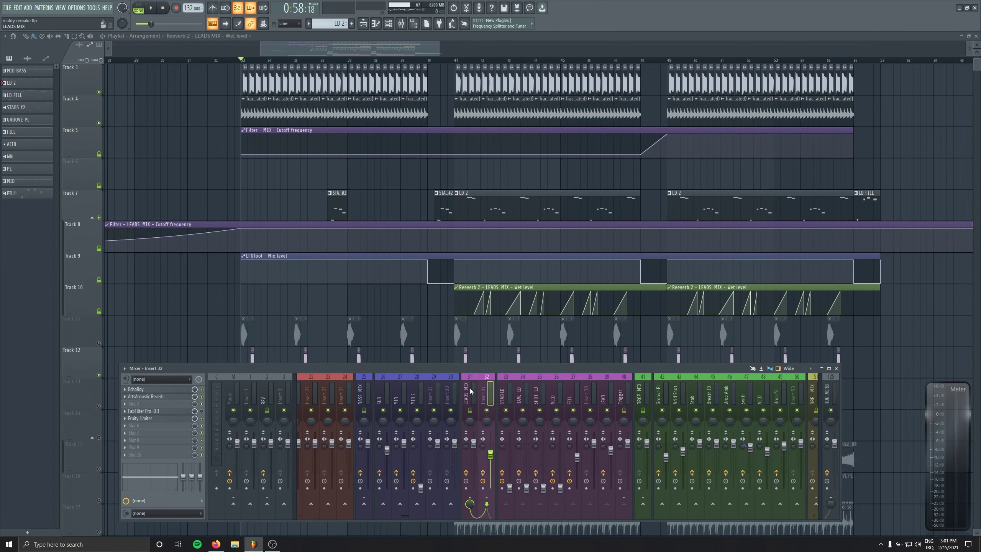
pyautogui.click(470, 392)
pyautogui.click(485, 392)
pyautogui.click(614, 396)
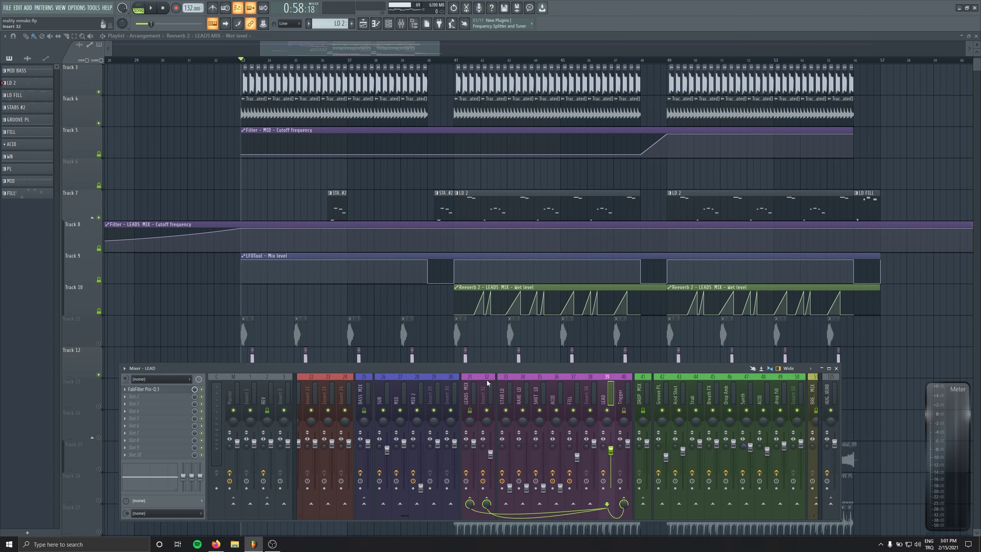
pyautogui.press('space')
pyautogui.click(622, 391)
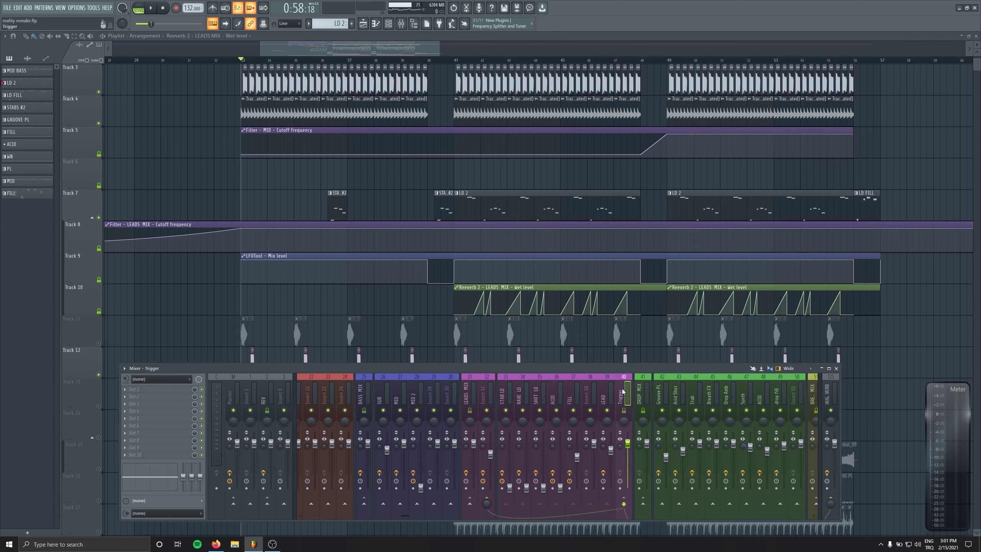
# Inspect the effects on Insert 32 and set its Fruity Limiter sidechain source to Trigger.
pyautogui.click(485, 389)
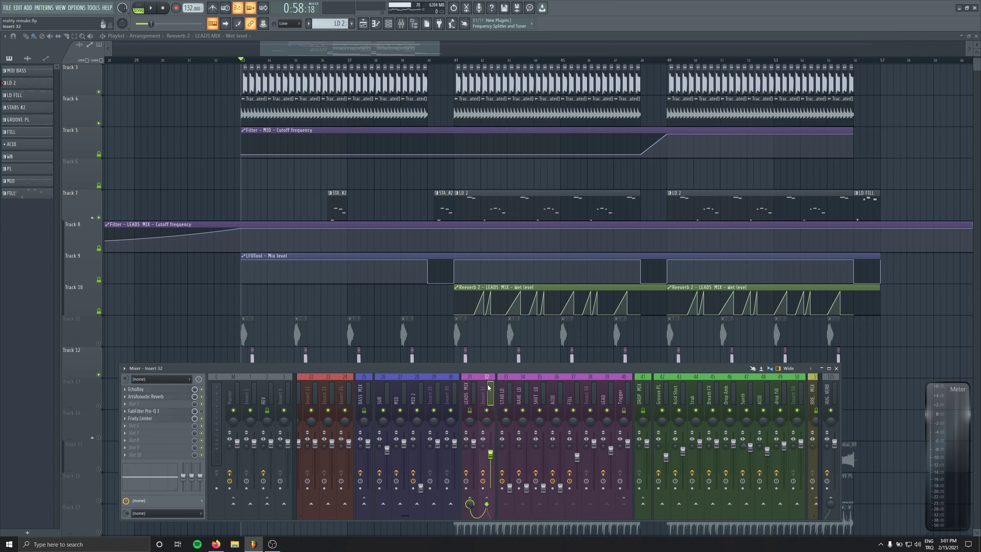
pyautogui.click(136, 389)
pyautogui.click(142, 397)
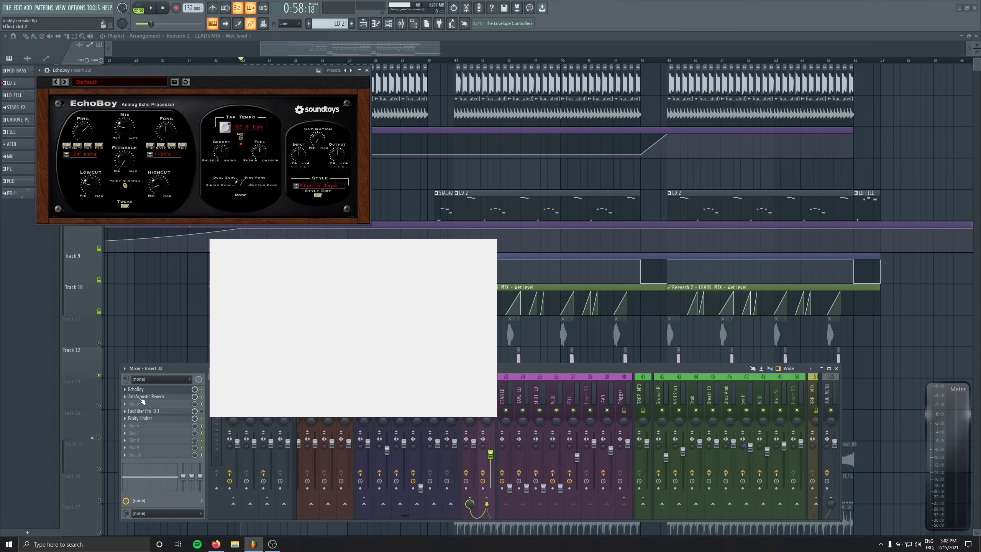
pyautogui.click(169, 419)
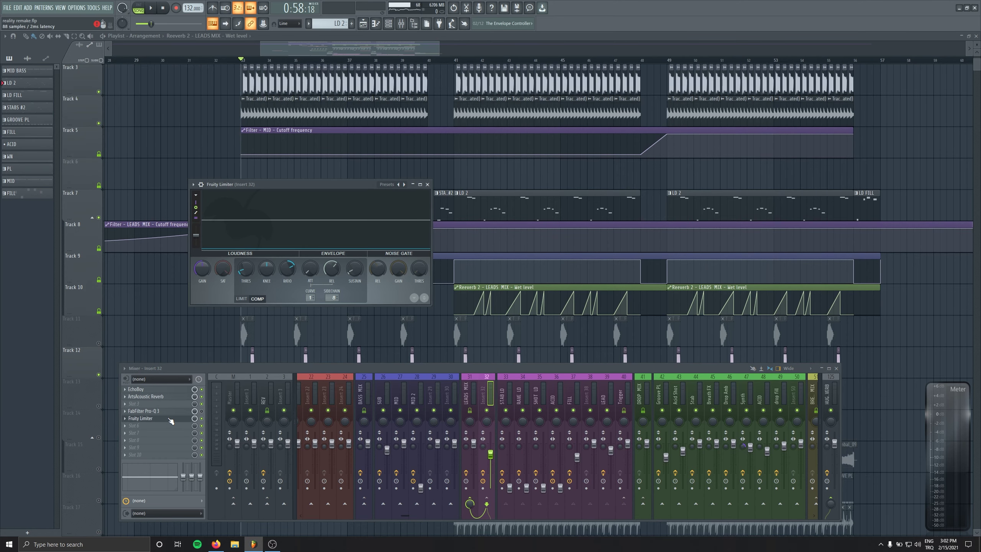
pyautogui.click(334, 298)
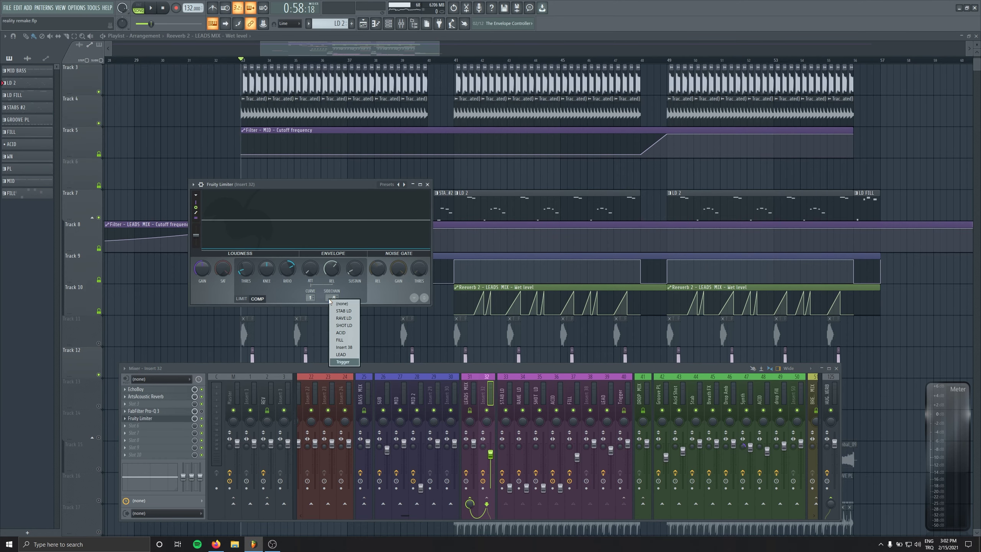
pyautogui.click(343, 362)
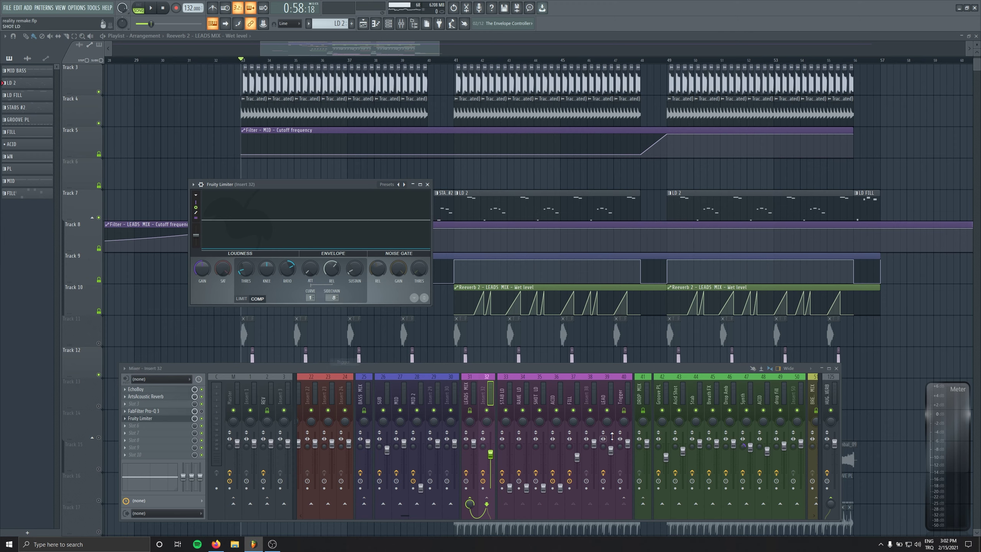
# Trace the sends from LEAD to Trigger and from Trigger to Insert 32 in the mixer.
pyautogui.click(606, 391)
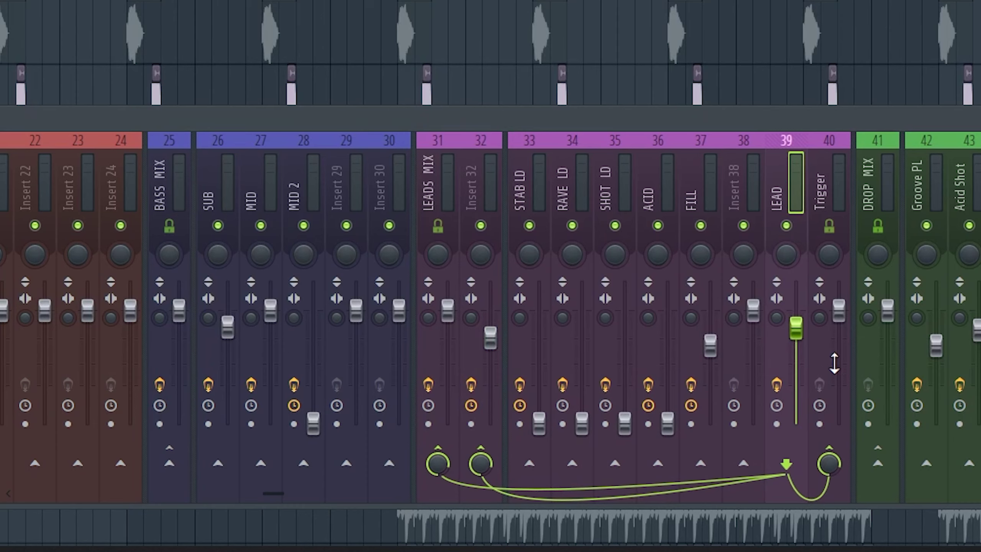
pyautogui.click(825, 195)
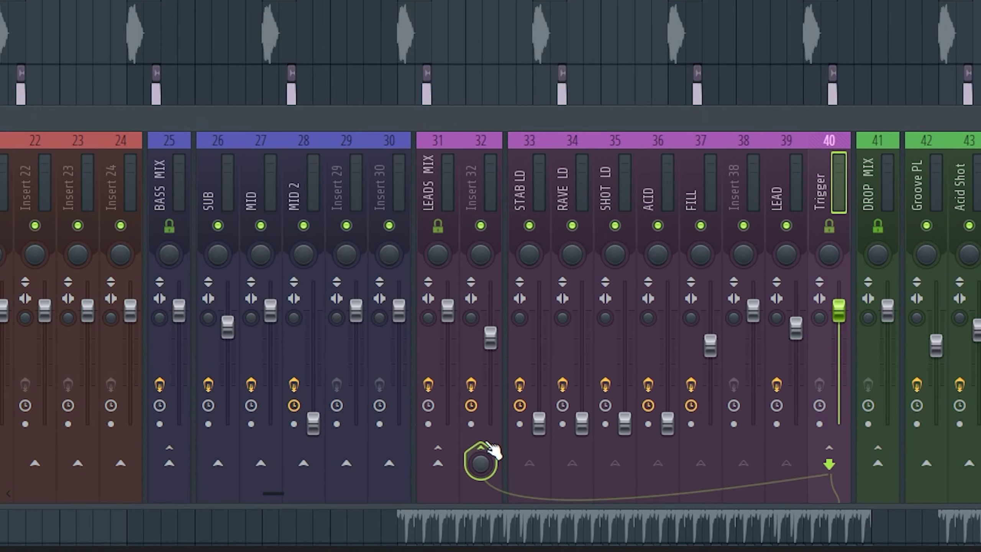
pyautogui.click(489, 178)
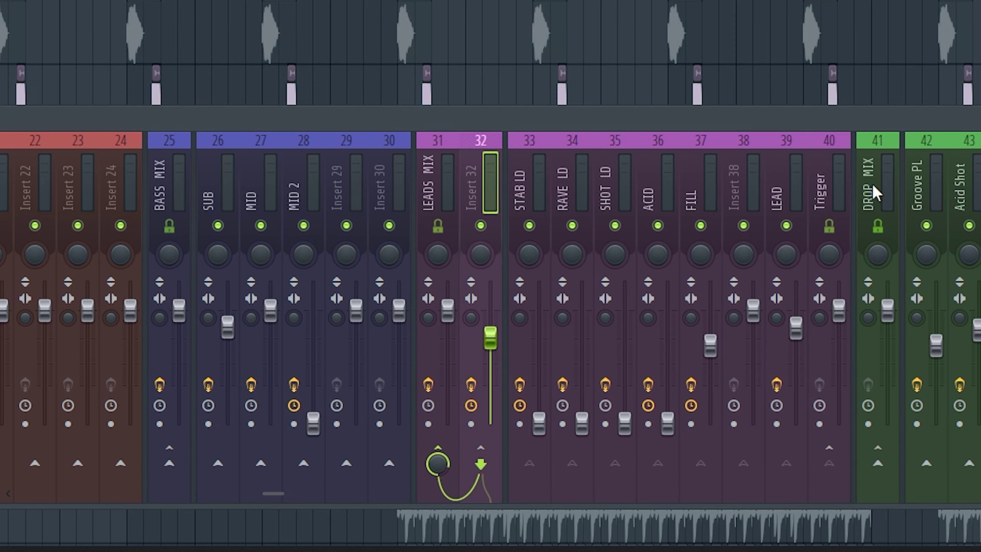
pyautogui.click(838, 174)
# Reopen Fruity Limiter on Insert 32 and pick Trigger as the compressor's sidechain source.
pyautogui.click(489, 180)
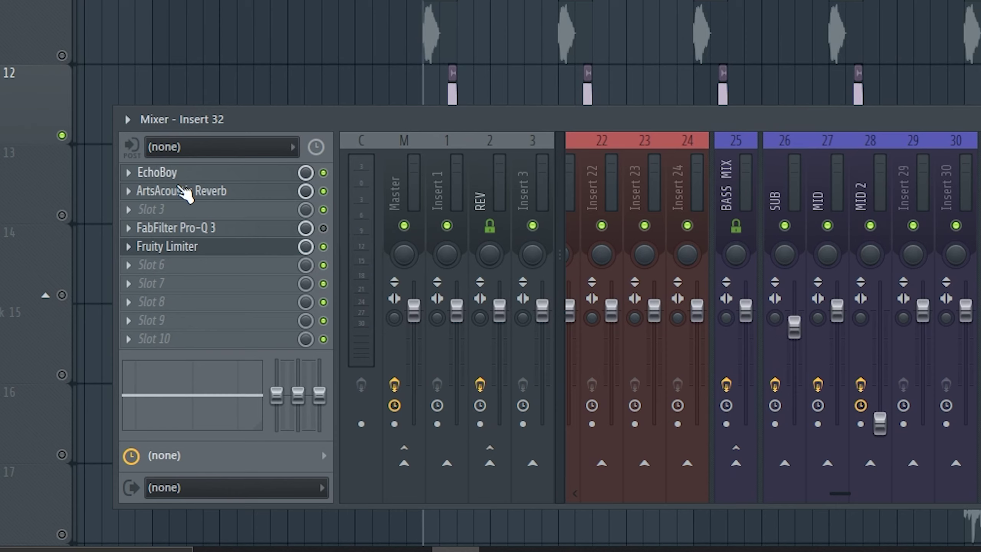
pyautogui.click(167, 249)
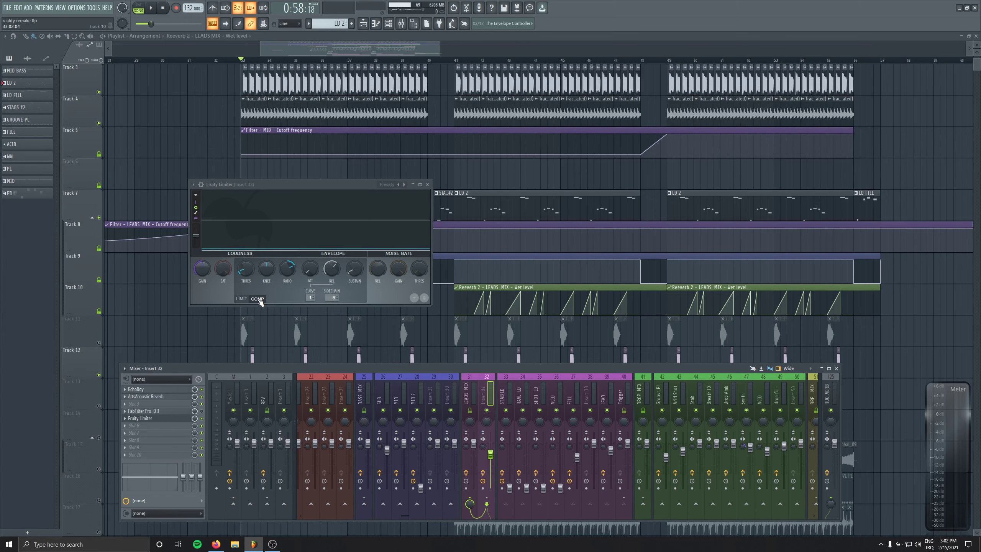
pyautogui.click(335, 296)
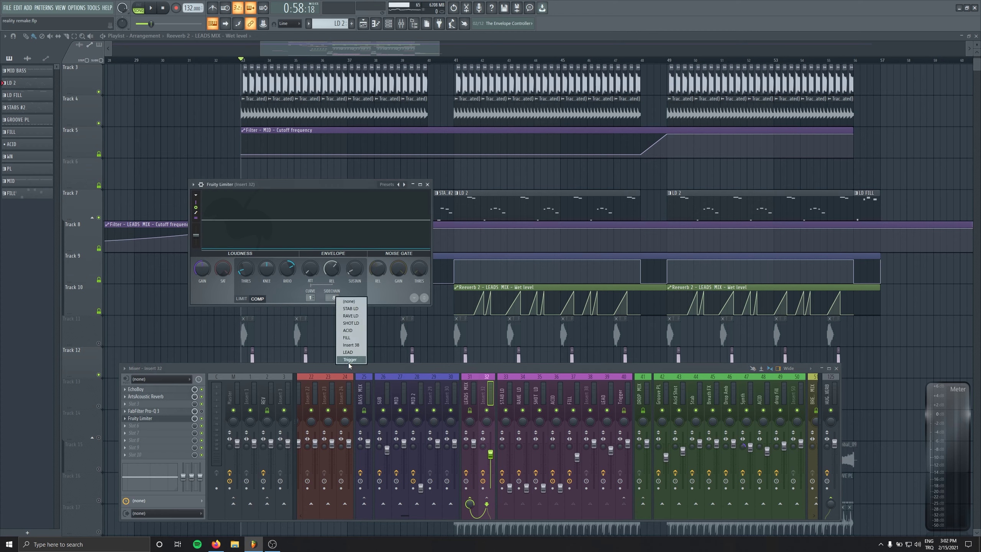
pyautogui.click(349, 360)
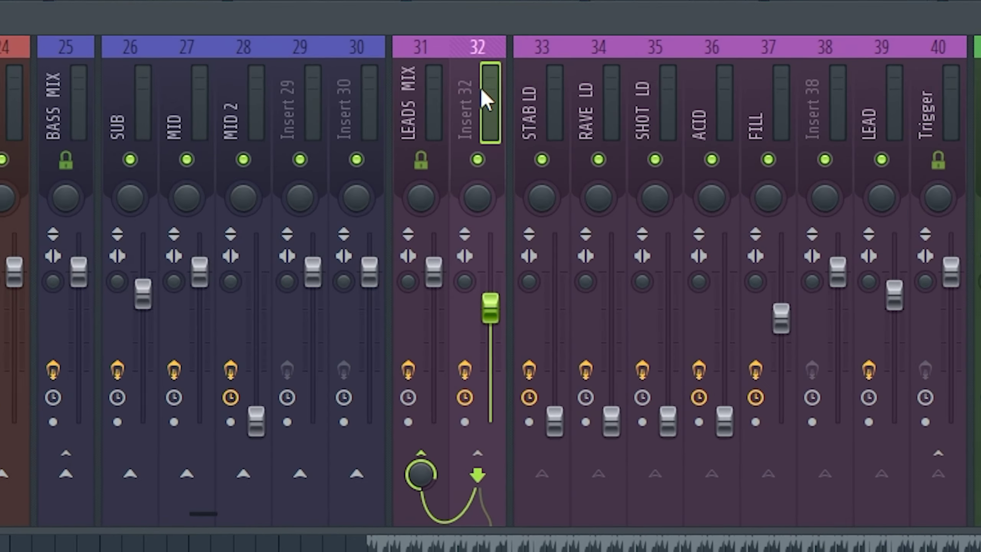
# Trace the LEAD track's routing into LEADS MIX and examine the LFOTool volume curve on LEADS MIX.
pyautogui.click(472, 395)
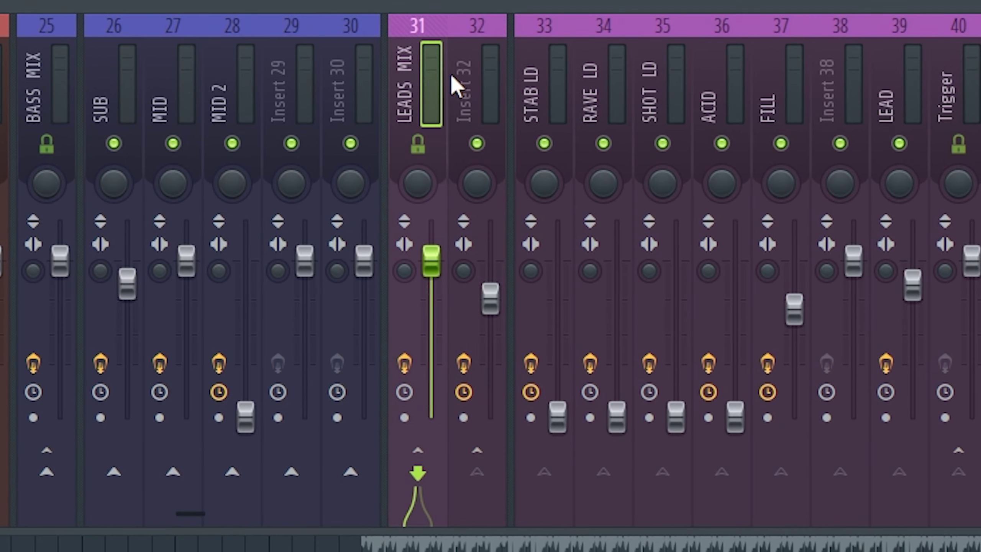
pyautogui.click(910, 100)
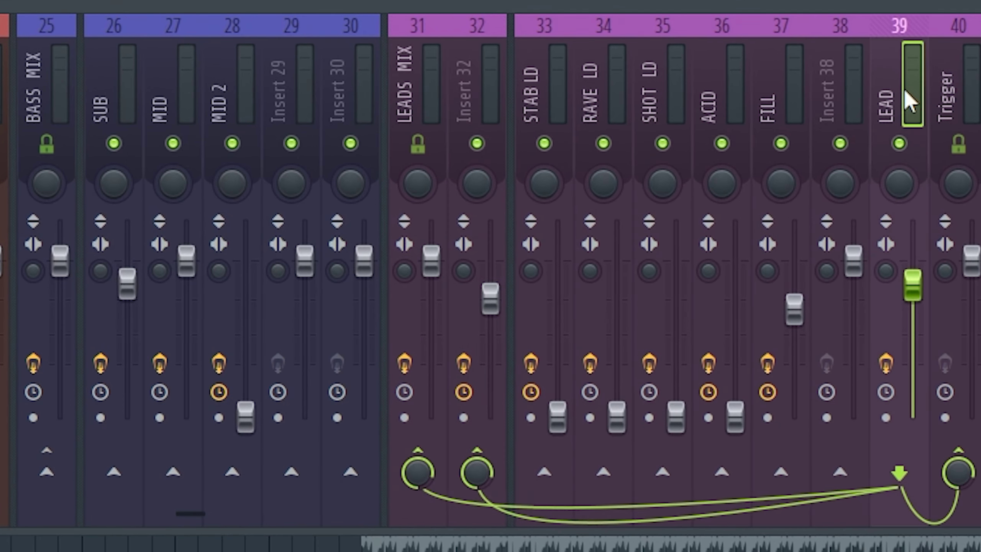
pyautogui.click(417, 97)
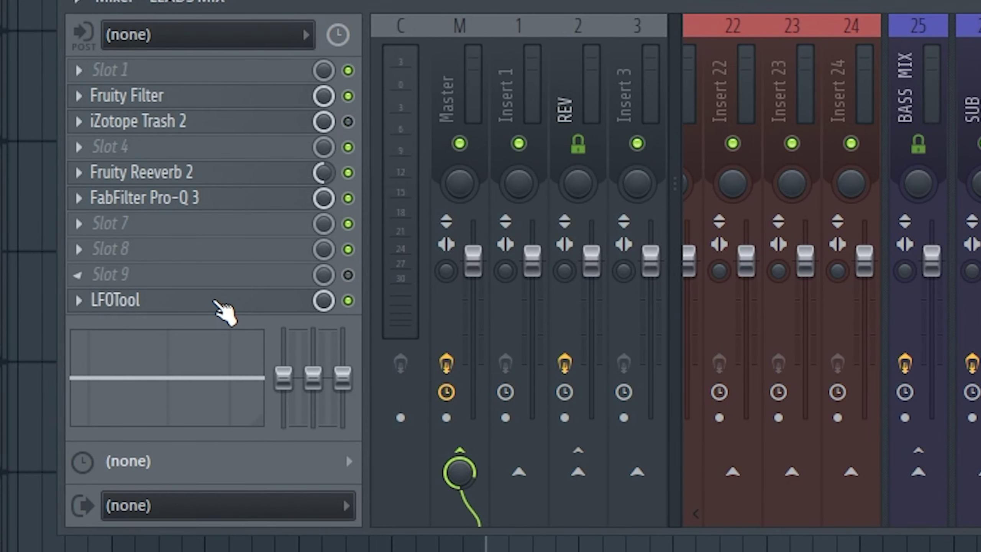
pyautogui.click(222, 309)
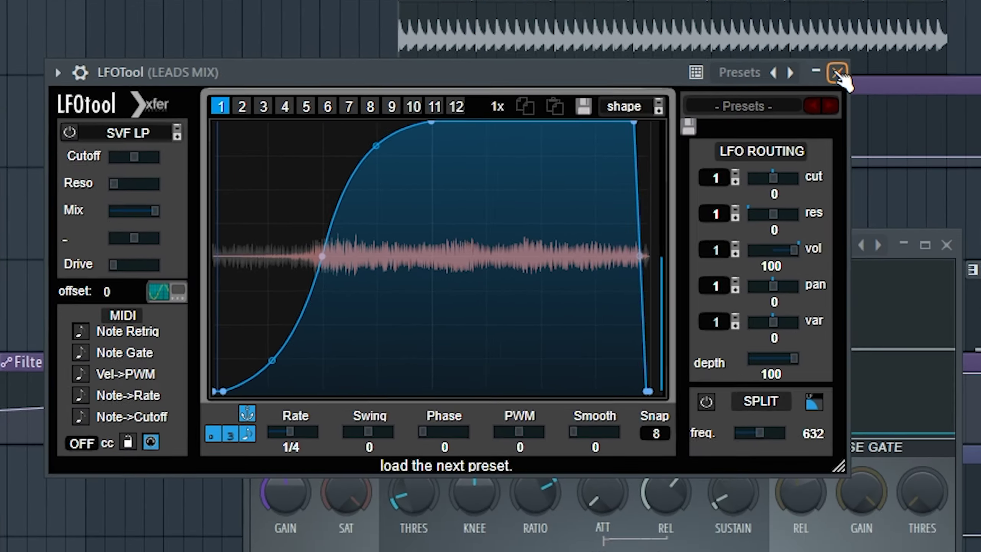
pyautogui.click(969, 58)
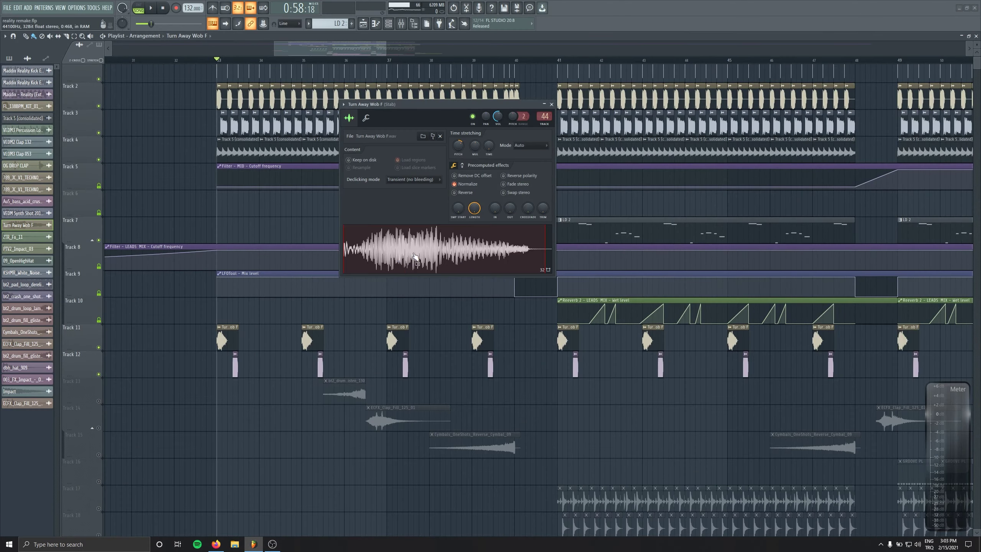
# Audition the Turn Away Wob F sample and inspect FabFilter Pro-Q 3 and S1 Imager Stereo on its Stab insert.
pyautogui.click(415, 257)
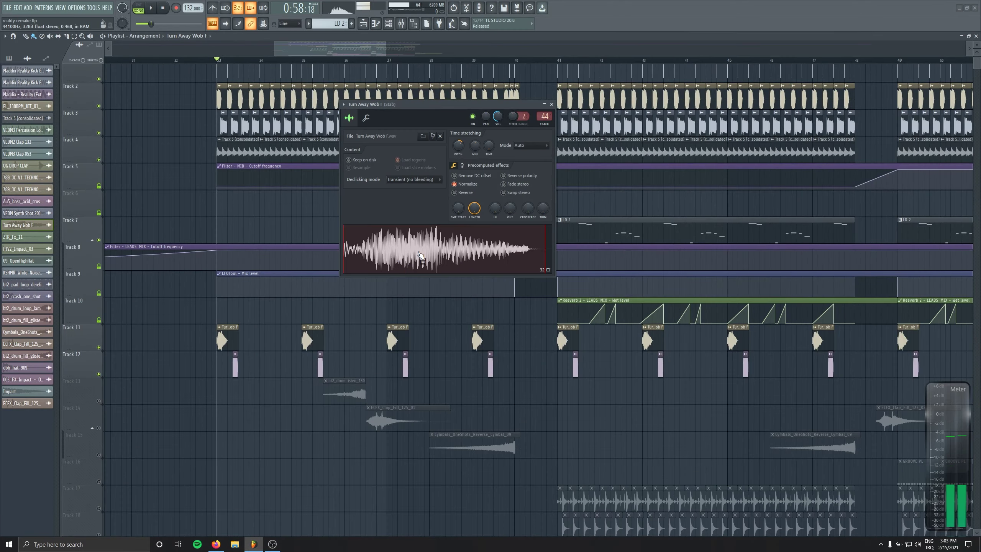
pyautogui.doubleClick(539, 114)
pyautogui.click(142, 388)
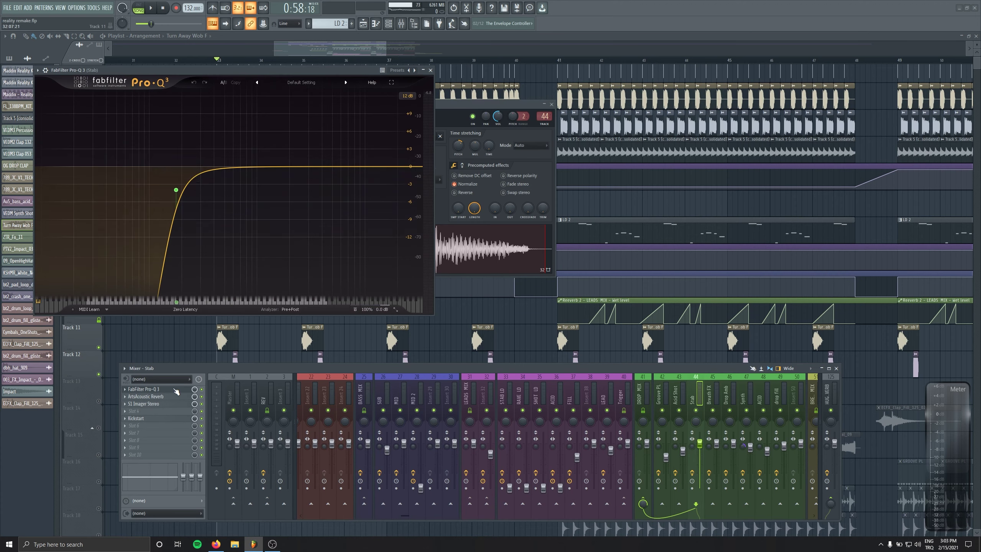
pyautogui.click(170, 404)
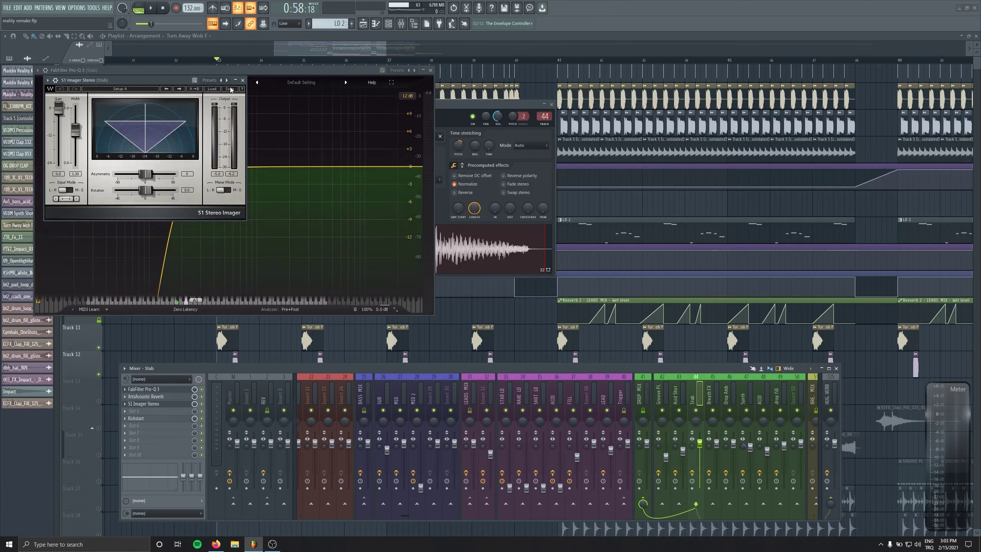
pyautogui.click(242, 80)
pyautogui.click(430, 71)
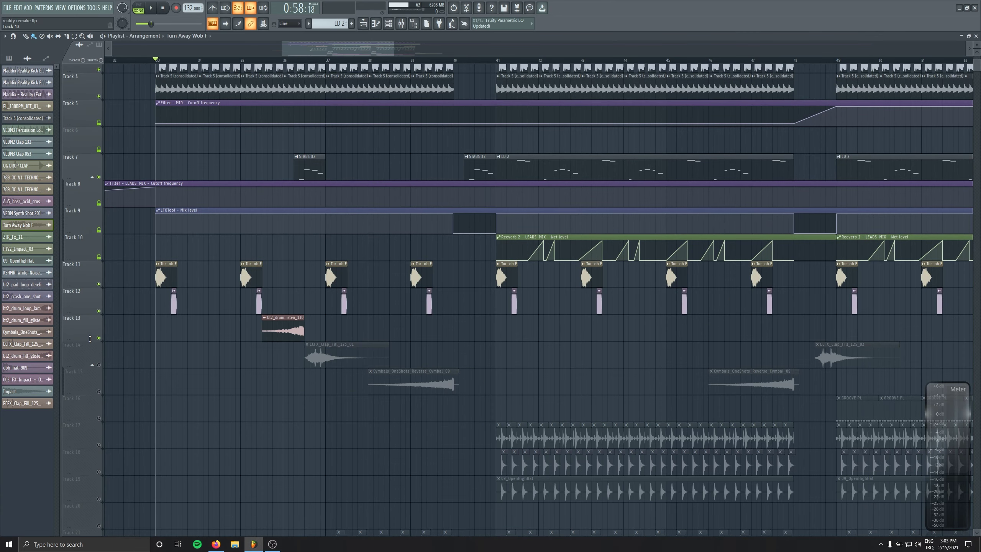
# Mute Track 13 and unmute the clap layers on Tracks 21 to 23.
pyautogui.click(98, 338)
pyautogui.scroll(-3, 99, 340)
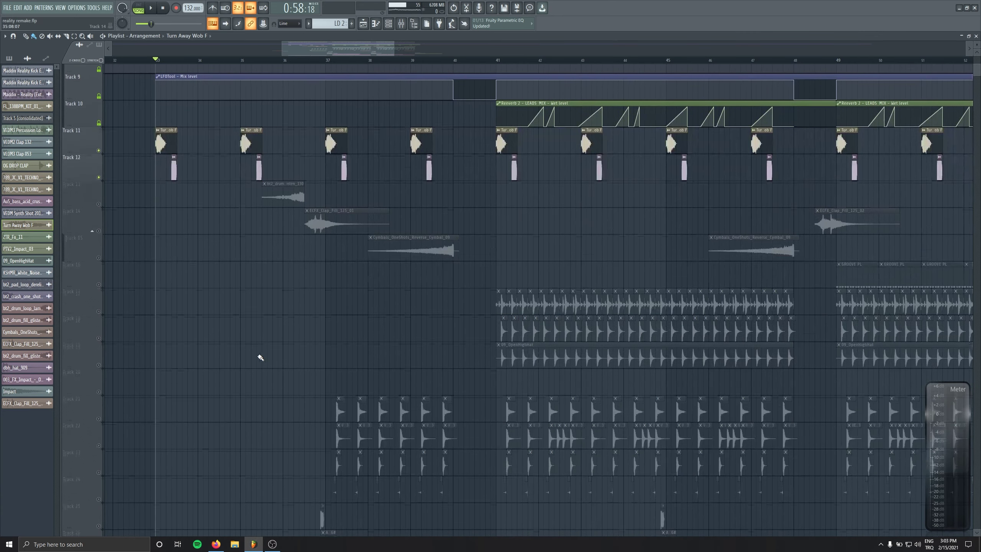
pyautogui.click(99, 445)
pyautogui.click(99, 472)
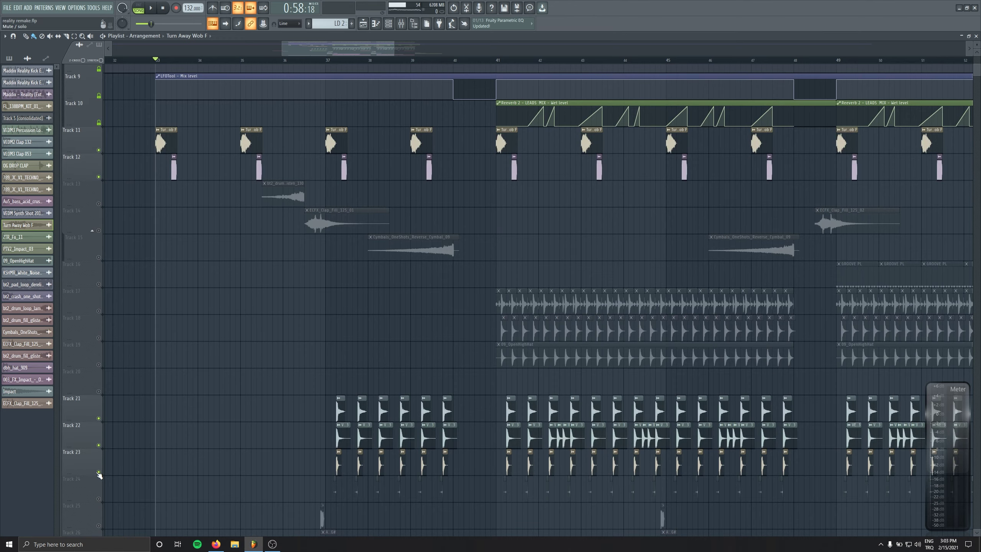
# Place the playhead just before bar 37 and unmute Track 24 with the short pre-clap clips.
pyautogui.scroll(4, 340, 431)
pyautogui.moveTo(341, 432); pyautogui.dragTo(260, 134)
pyautogui.click(264, 64)
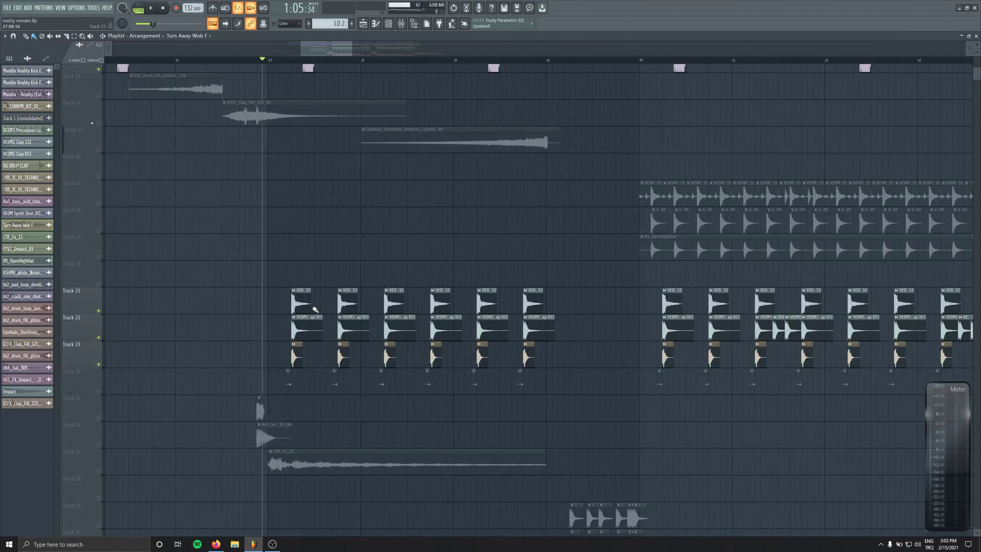
pyautogui.scroll(3, 315, 311)
pyautogui.click(99, 390)
# Audition VEDM2 Clap 132, VEDM3 Clap 053 and OG DROP CLAP, and examine the OG DROP CLAP waveform in its sample settings.
pyautogui.click(277, 303)
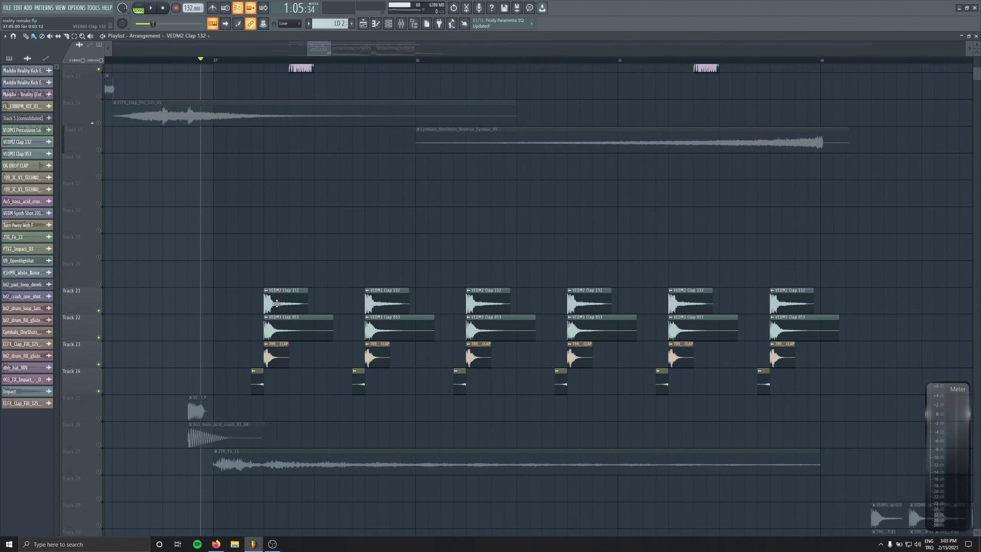
pyautogui.click(285, 333)
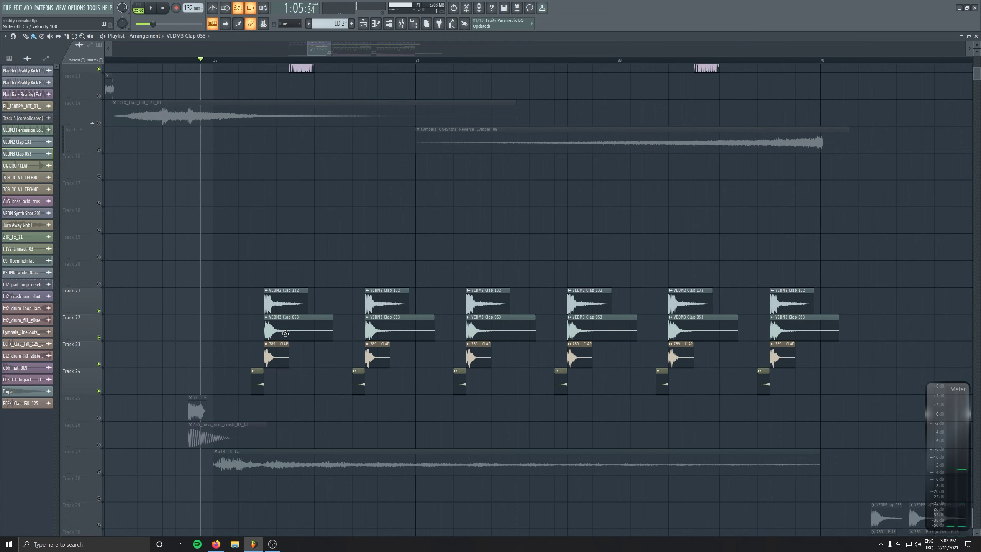
pyautogui.click(259, 380)
pyautogui.click(258, 381)
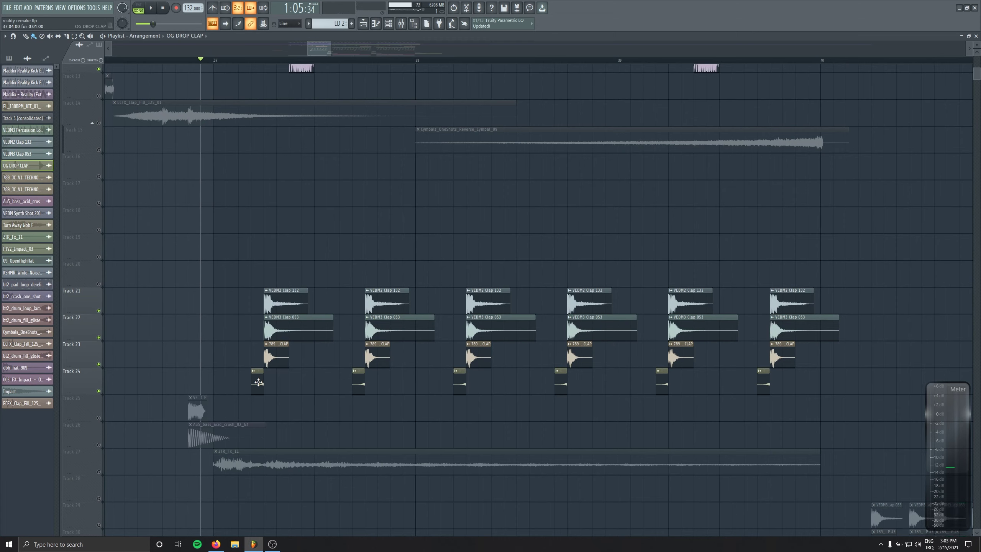
pyautogui.doubleClick(259, 389)
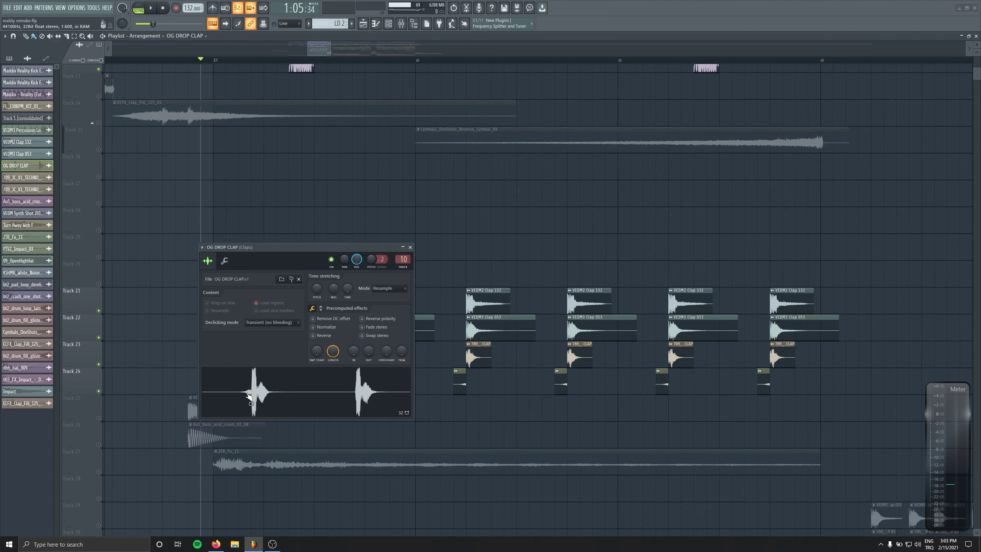
pyautogui.click(410, 247)
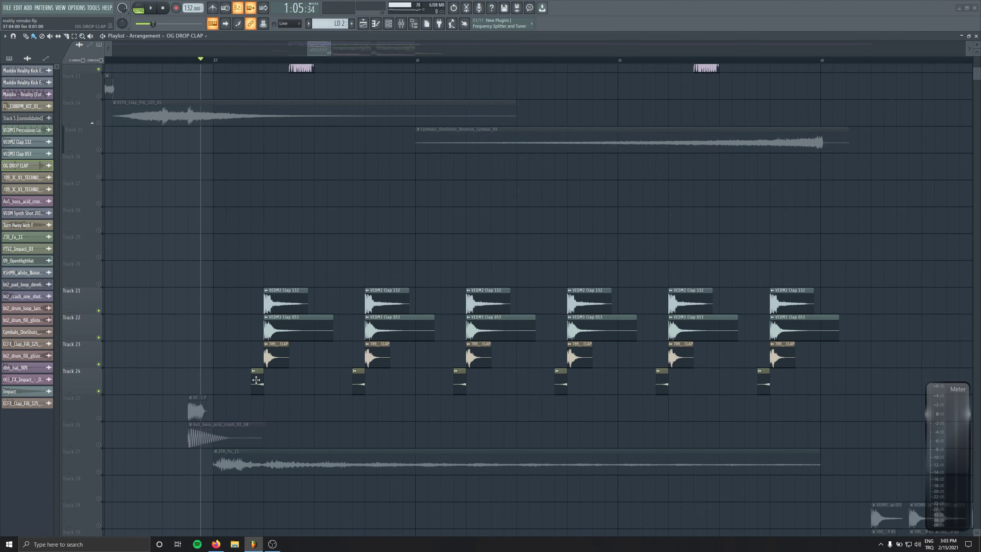
# Play the arrangement from just before bar 37 and check the Claps insert in the mixer.
pyautogui.press('space')
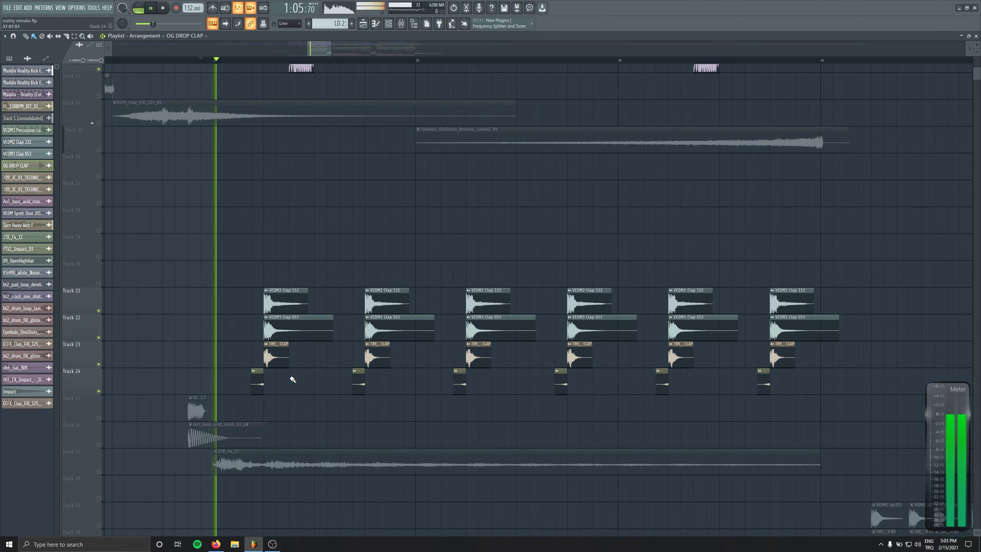
pyautogui.click(401, 25)
pyautogui.click(667, 410)
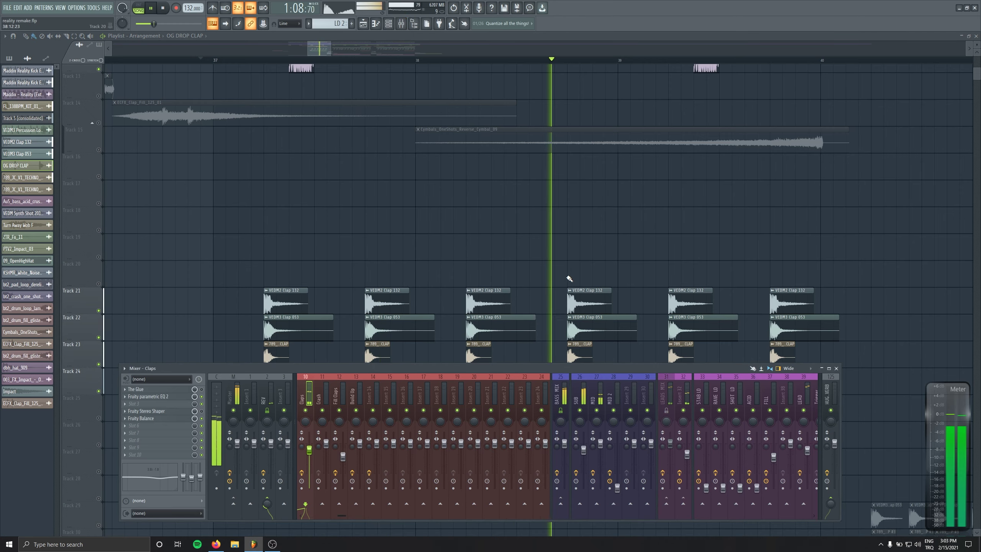
pyautogui.press('F9')
# Follow the clap pattern on Tracks 21 to 24 through bars 37 to 48 during playback.
pyautogui.scroll(-3, 342, 353)
pyautogui.click(603, 371)
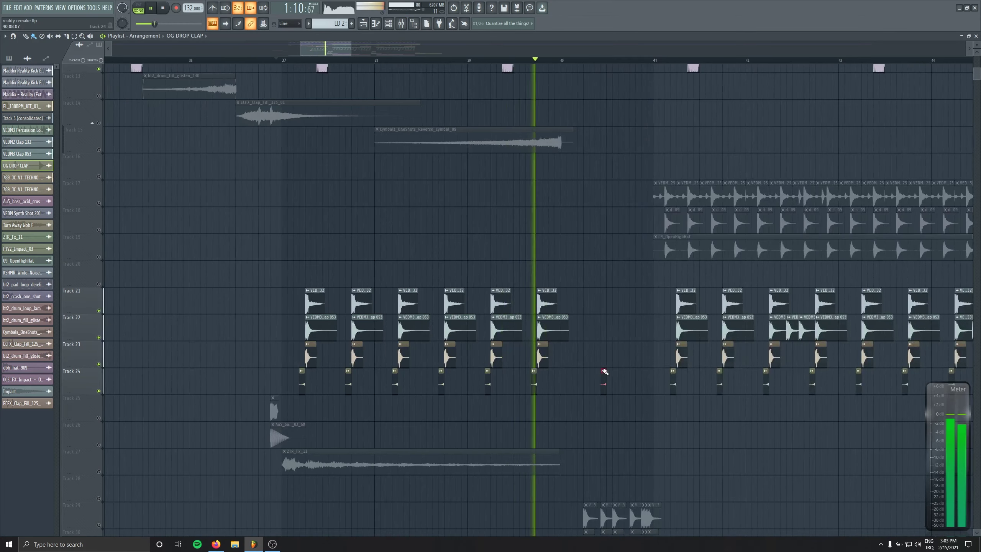
pyautogui.moveTo(652, 415); pyautogui.dragTo(602, 337)
pyautogui.moveTo(533, 385); pyautogui.dragTo(374, 505)
pyautogui.moveTo(356, 359); pyautogui.dragTo(180, 362)
pyautogui.moveTo(491, 368); pyautogui.dragTo(416, 320)
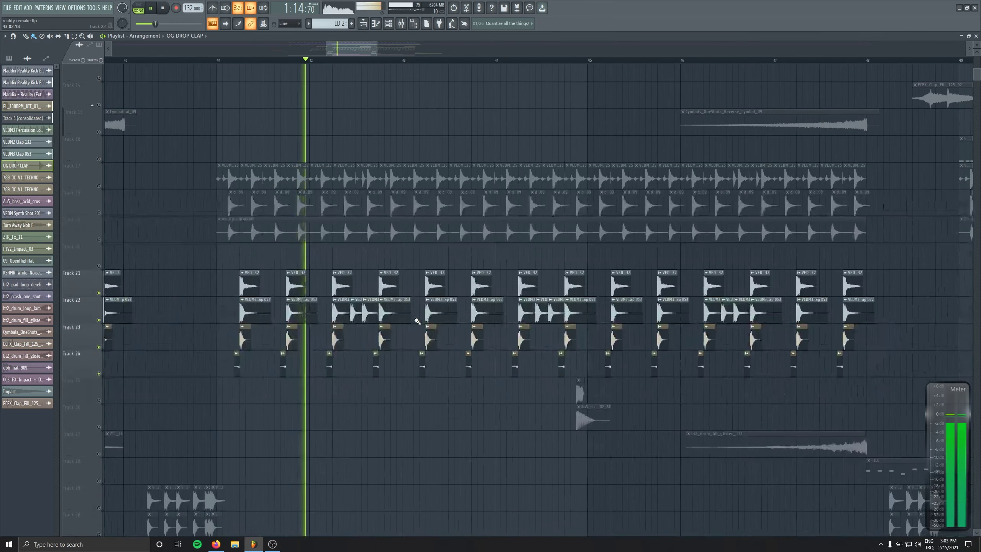
# Stop playback and inspect Fruity Parametric EQ 2 and Fruity Balance on the Claps insert.
pyautogui.press('F9')
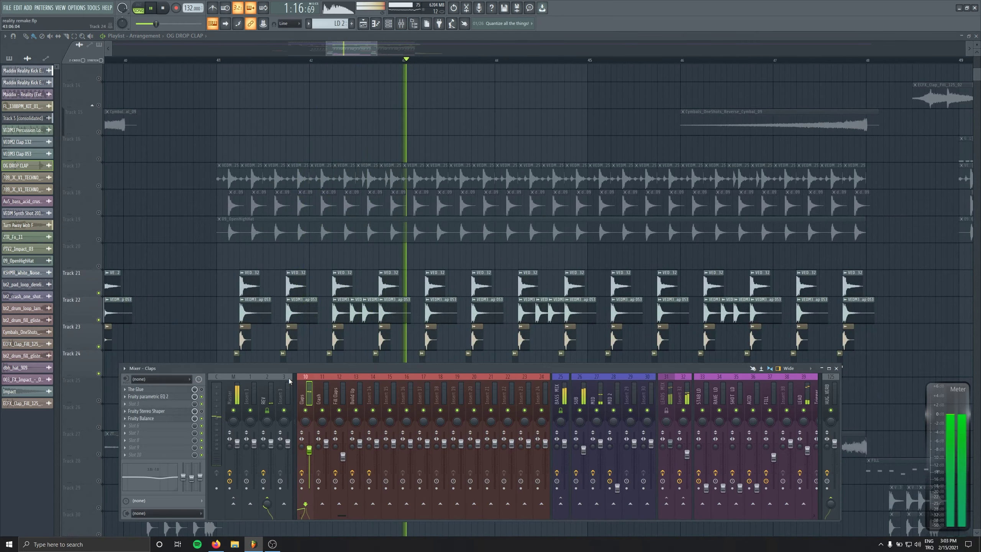
pyautogui.press('space')
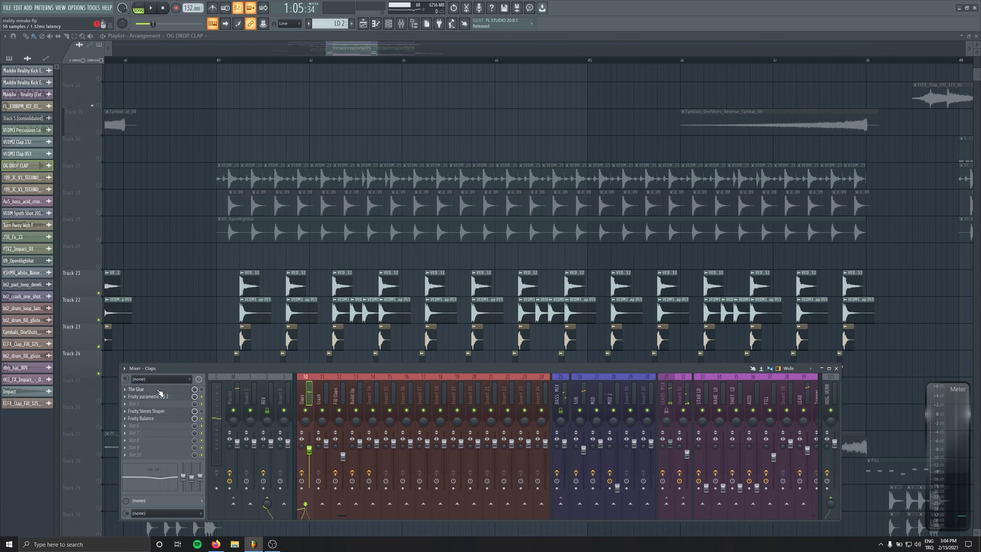
pyautogui.click(162, 397)
pyautogui.click(141, 418)
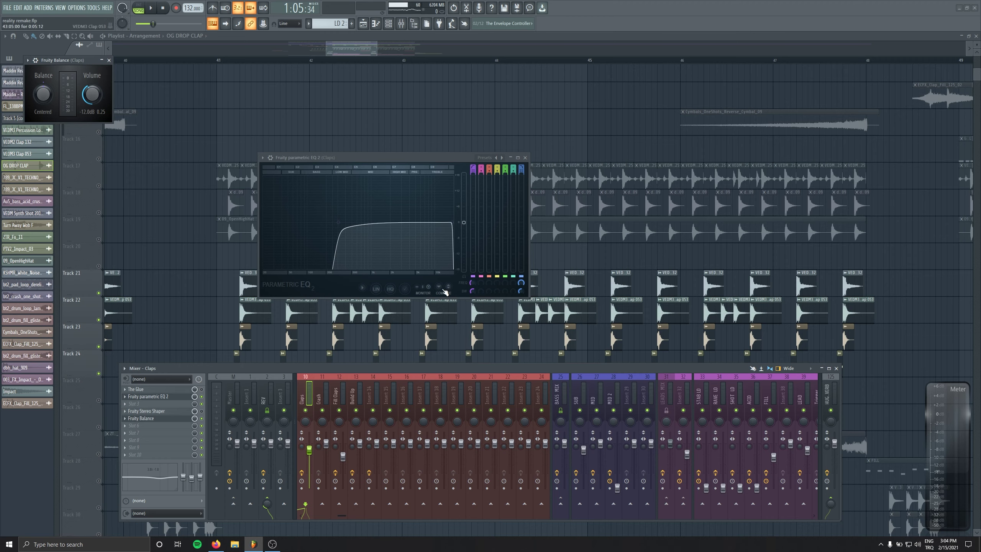
pyautogui.click(525, 157)
# Examine the ValhallaVintageVerb settings on the REV insert and check the Claps send into REV.
pyautogui.click(272, 393)
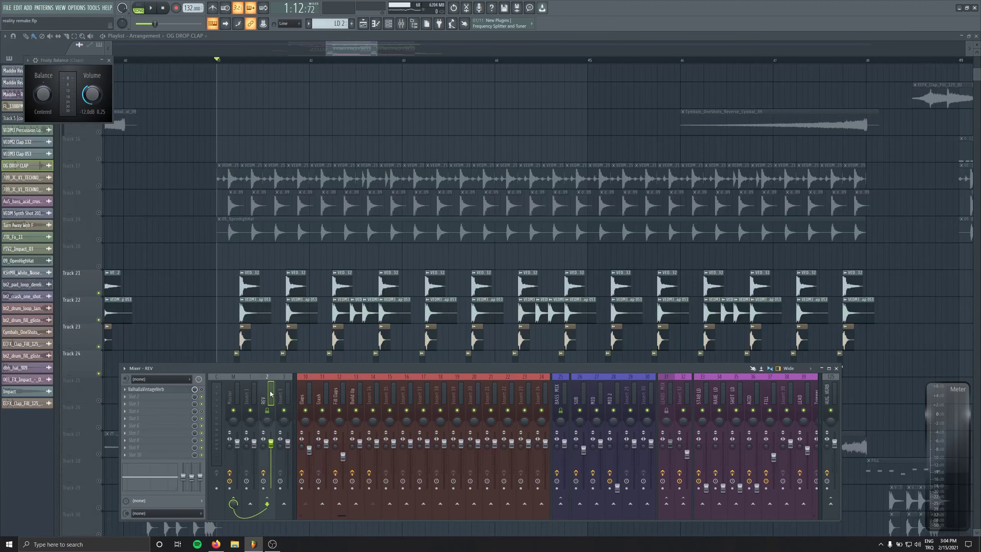
pyautogui.click(156, 390)
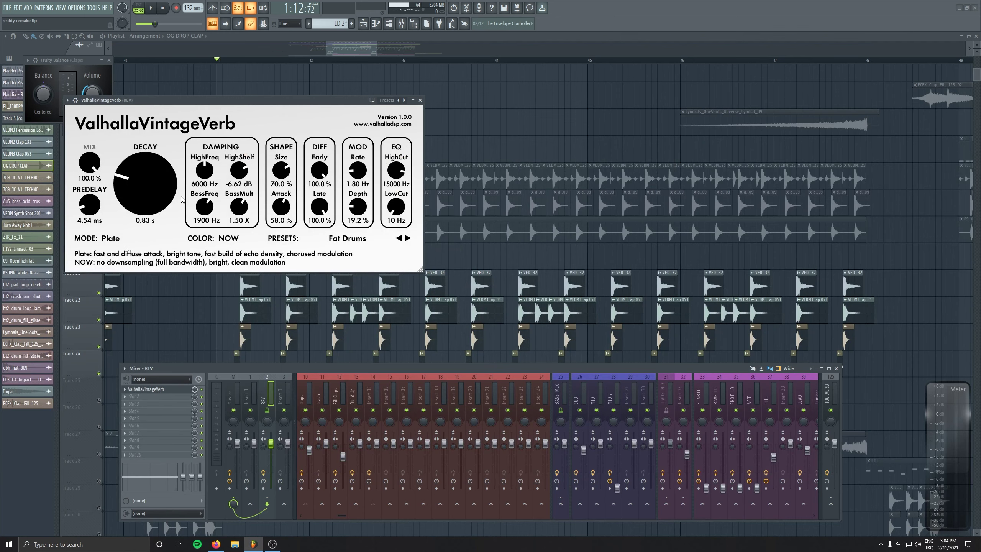
pyautogui.click(420, 100)
pyautogui.click(300, 417)
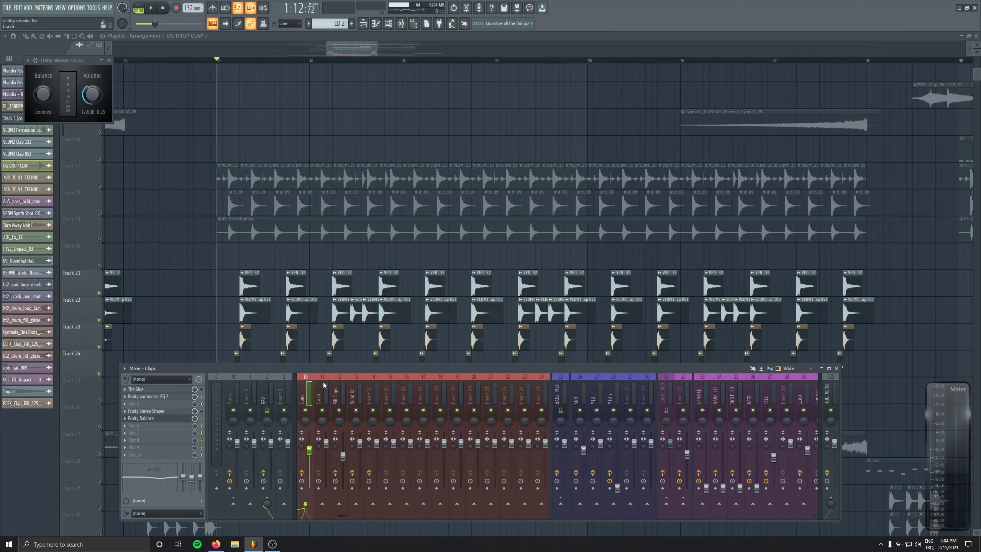
pyautogui.press('space')
pyautogui.moveTo(267, 504)
pyautogui.mouseDown()
pyautogui.moveTo(267, 520)
pyautogui.moveTo(267, 508)
pyautogui.mouseUp()
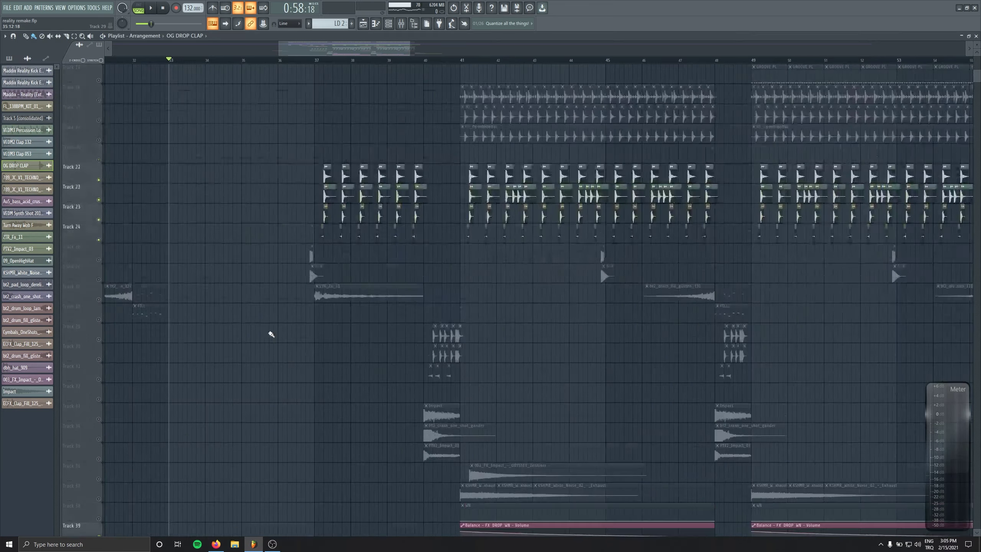
# Solo the percussion loop on Track 17 and play it from bar 41.
pyautogui.scroll(4, 269, 333)
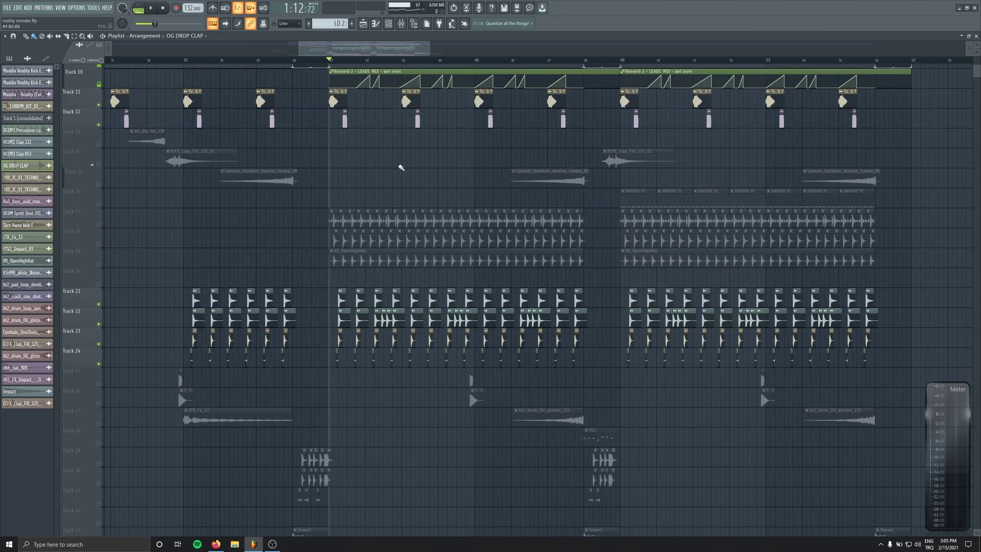
pyautogui.scroll(4, 401, 168)
pyautogui.click(99, 225)
pyautogui.rightClick(98, 225)
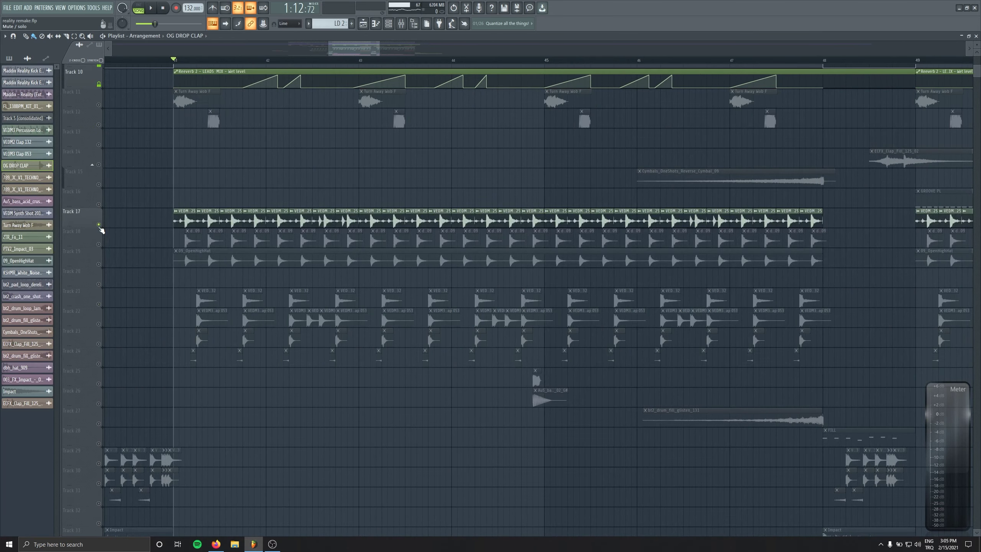
pyautogui.press('space')
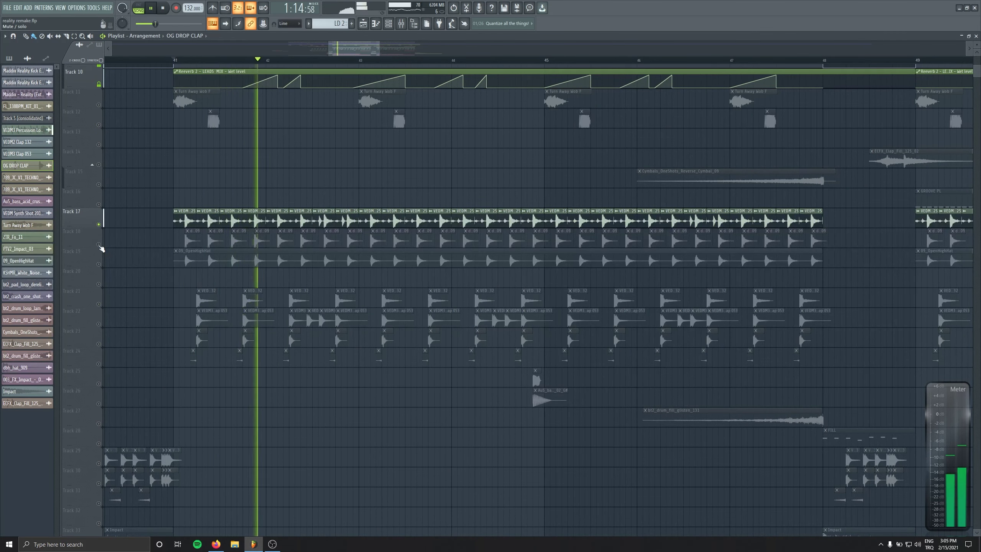
# Stop playback, open the VEDM3 Percussion Loop 25 sample settings, and inspect Fruity Parametric EQ 2 on its Shaker Clap insert.
pyautogui.click(202, 217)
pyautogui.doubleClick(201, 217)
pyautogui.press('space')
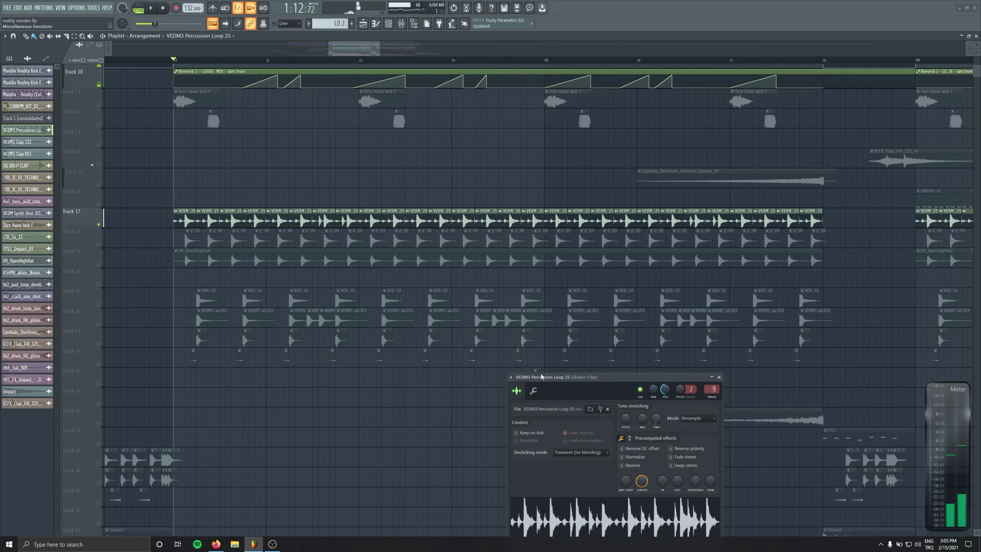
pyautogui.moveTo(537, 376); pyautogui.dragTo(351, 328)
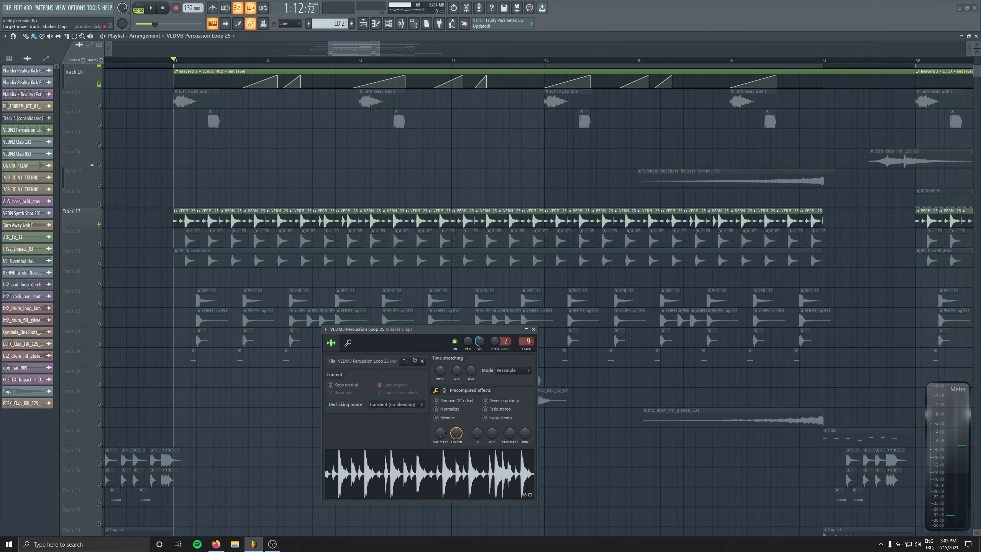
pyautogui.doubleClick(528, 342)
pyautogui.click(165, 395)
pyautogui.click(160, 389)
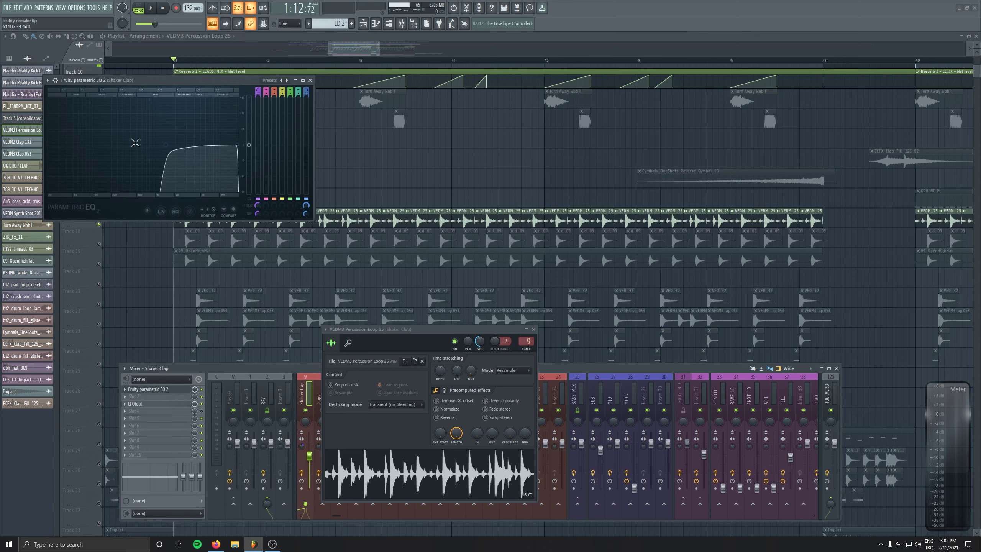
pyautogui.click(535, 330)
pyautogui.click(310, 81)
# Audition the dbh_hat_909 sample on soloed Track 18 and check the effects on Insert 14.
pyautogui.doubleClick(242, 240)
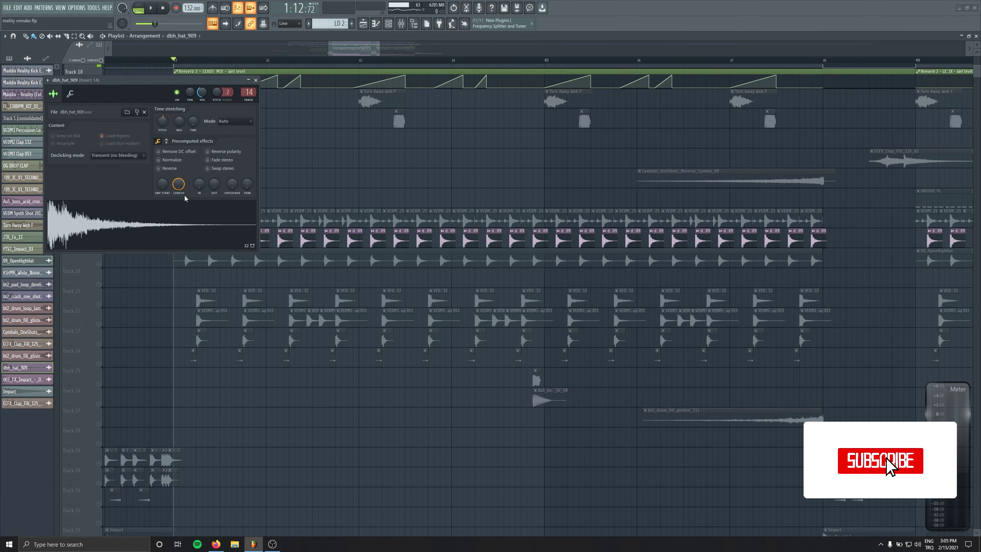
pyautogui.click(154, 237)
pyautogui.click(255, 80)
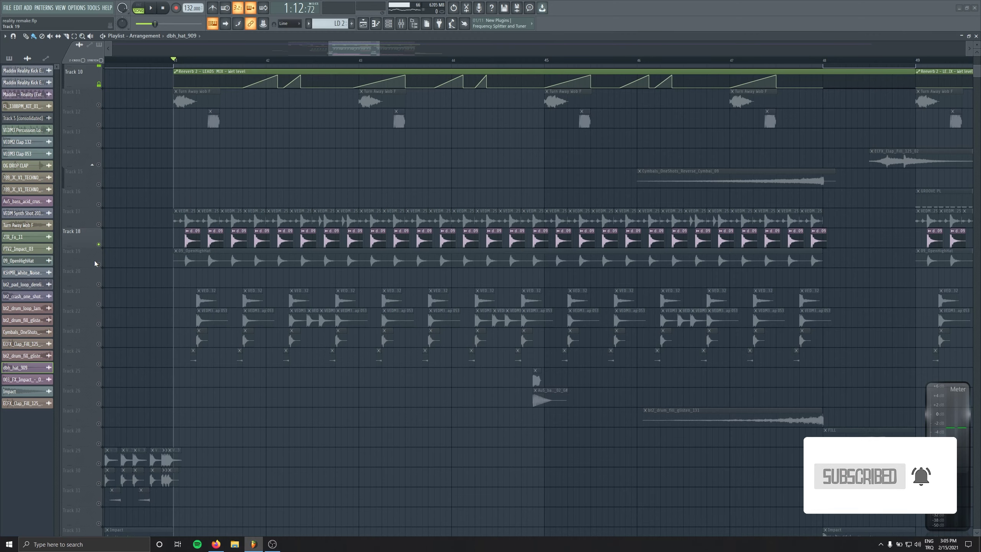
pyautogui.click(402, 24)
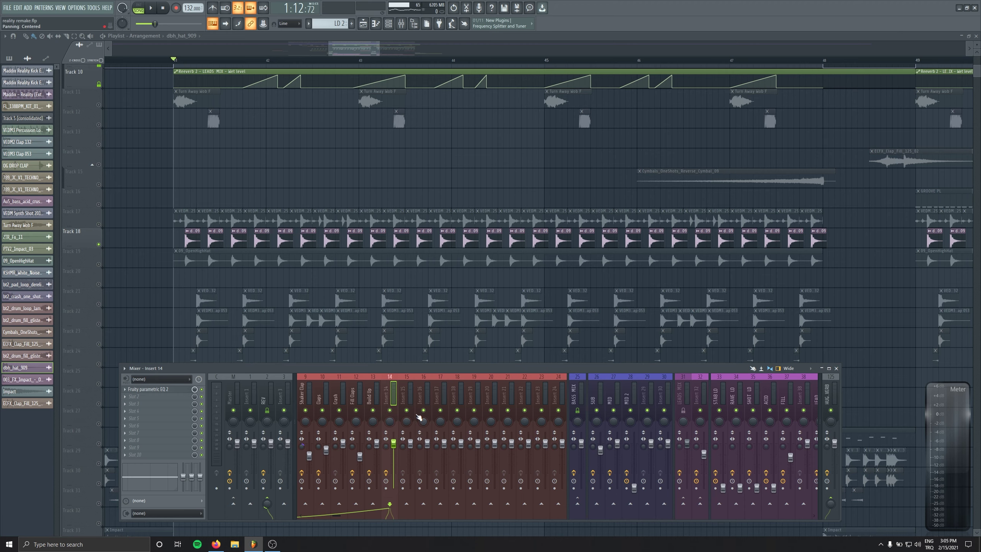
pyautogui.press('F9')
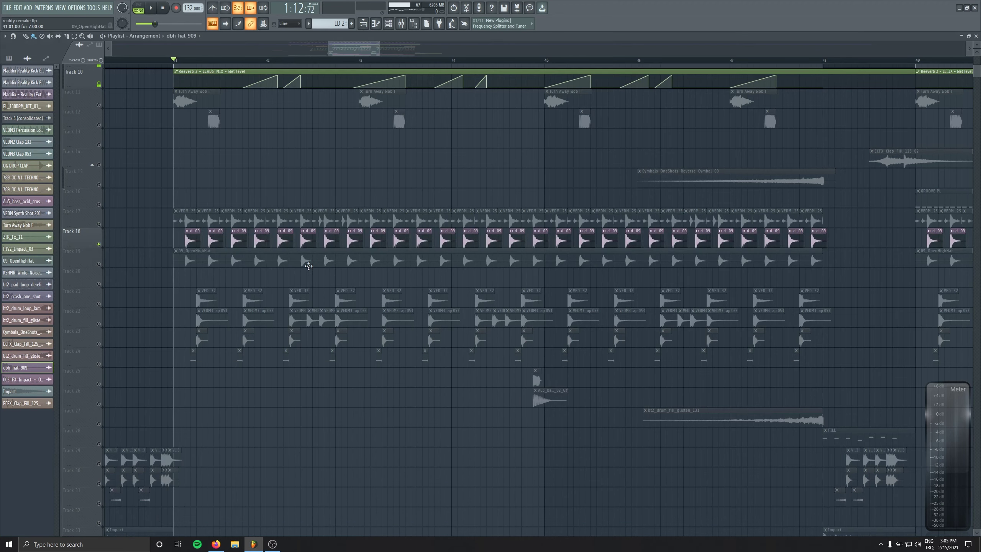
# Solo the 09_OpenHighHat clip on Track 19 and play it from bar 41.
pyautogui.click(99, 267)
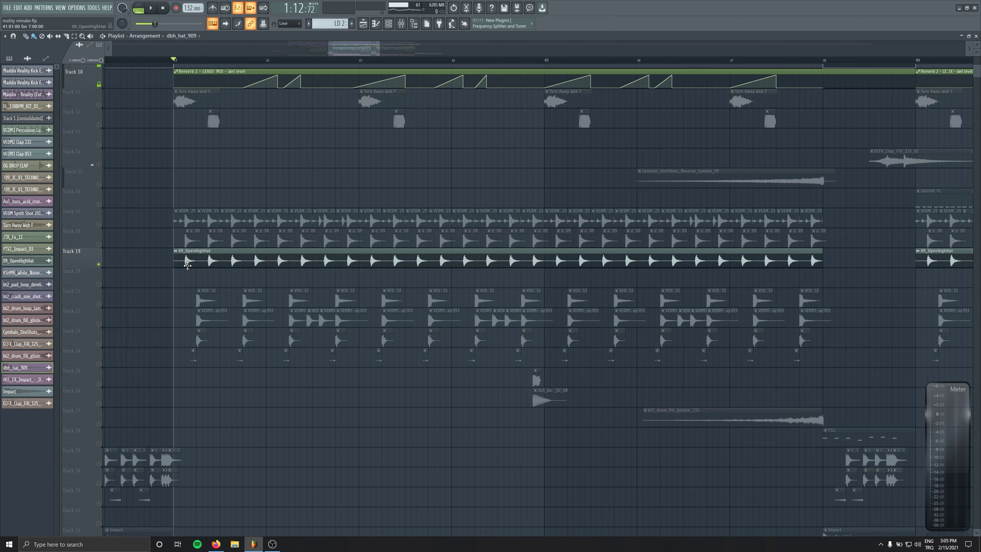
pyautogui.scroll(3, 236, 302)
pyautogui.press('space')
pyautogui.scroll(4, 248, 305)
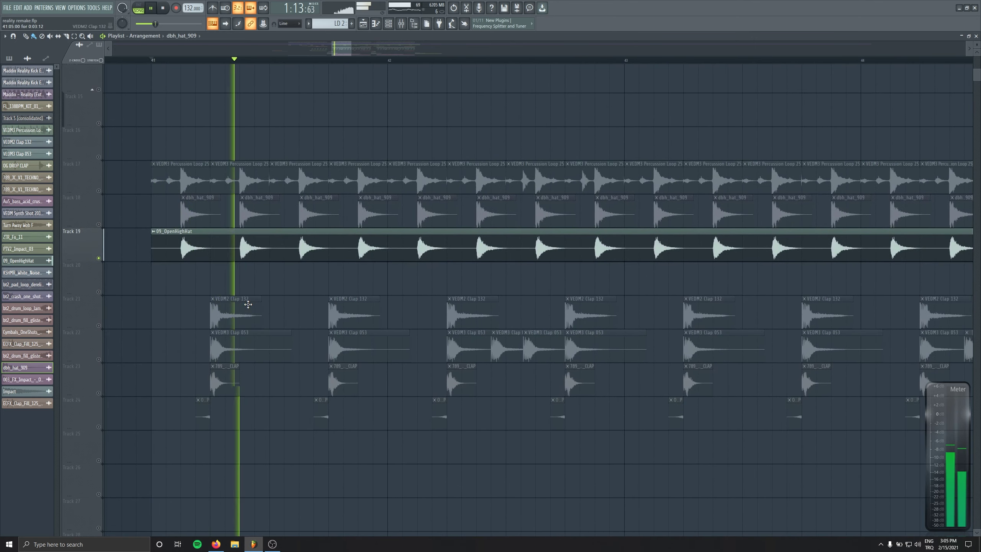
# Unmute the percussion loop and hat on Tracks 17 and 18 and the clap layers on Tracks 21 to 24.
pyautogui.click(99, 225)
pyautogui.click(99, 191)
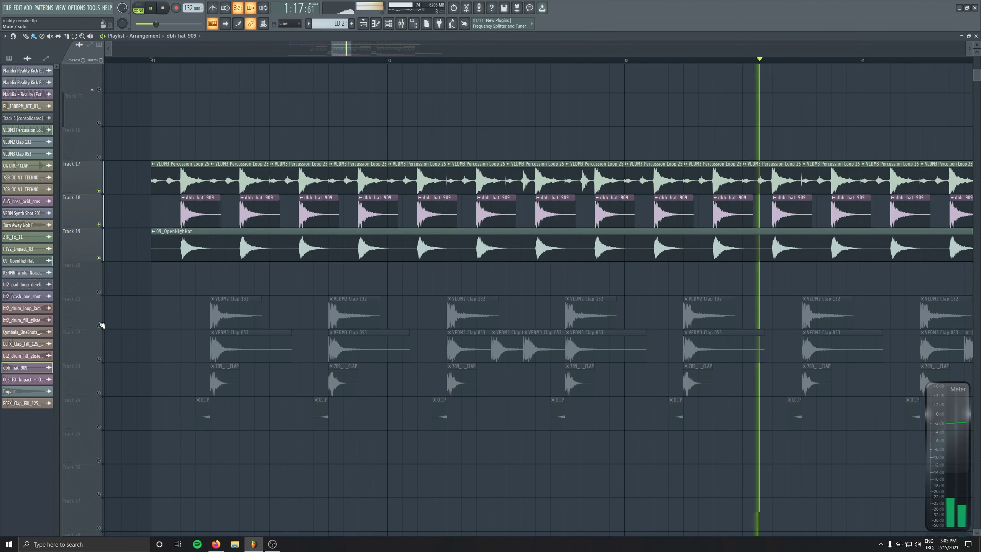
pyautogui.click(99, 325)
pyautogui.click(99, 359)
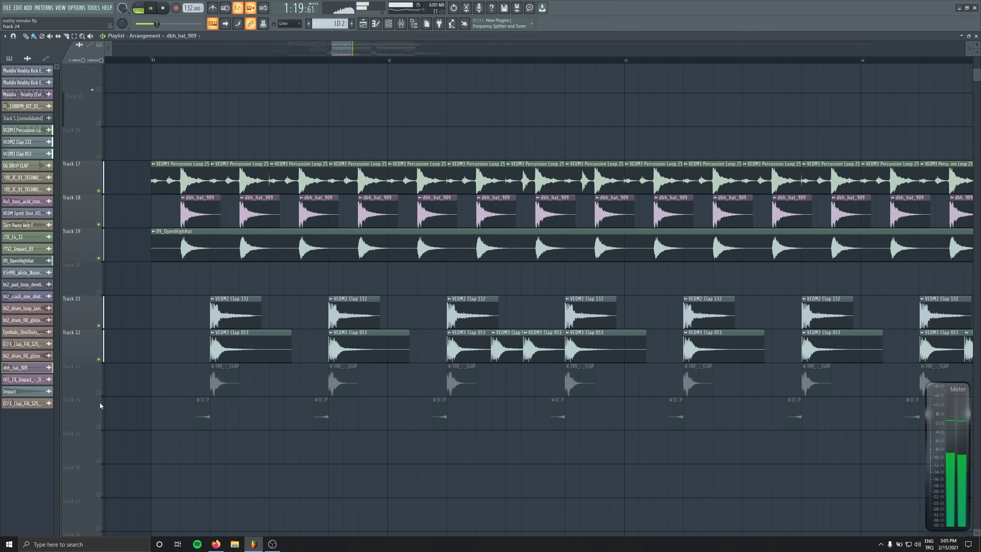
pyautogui.click(99, 393)
pyautogui.click(99, 426)
# Unmute the kick and bass layers on Tracks 1 to 4 during playback.
pyautogui.scroll(6, 153, 263)
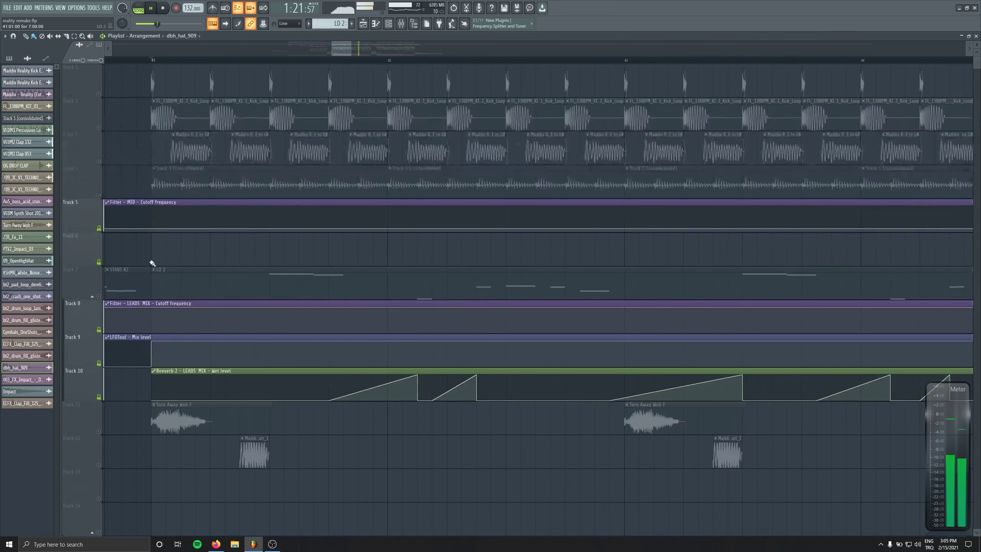
pyautogui.click(98, 95)
pyautogui.click(99, 128)
pyautogui.click(99, 162)
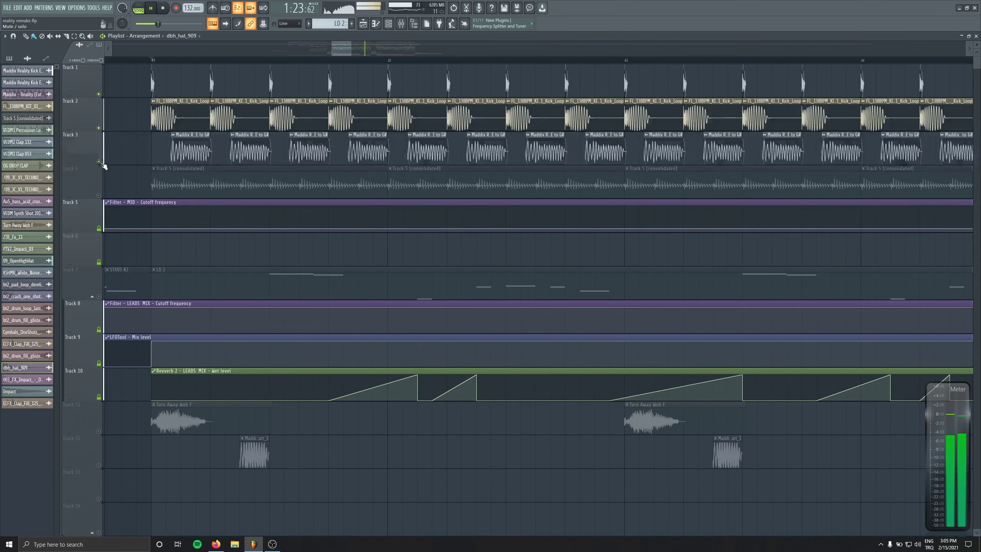
pyautogui.click(99, 195)
# Play the combined layers, stop playback, and unmute the GROOVE PL clips on Track 16.
pyautogui.scroll(-5, 268, 352)
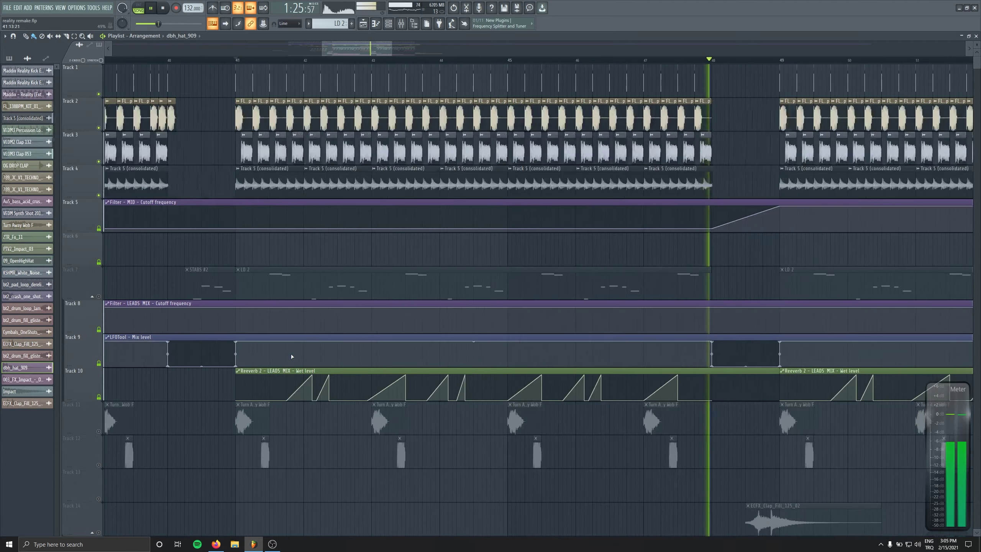
pyautogui.scroll(-4, 526, 359)
pyautogui.scroll(-3, 594, 349)
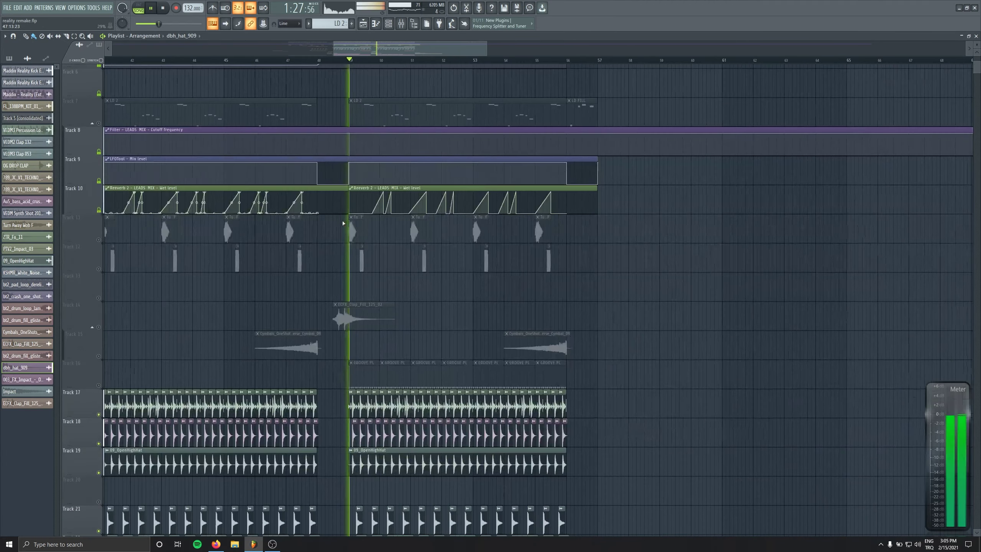
pyautogui.scroll(-3, 429, 368)
pyautogui.scroll(1, 430, 368)
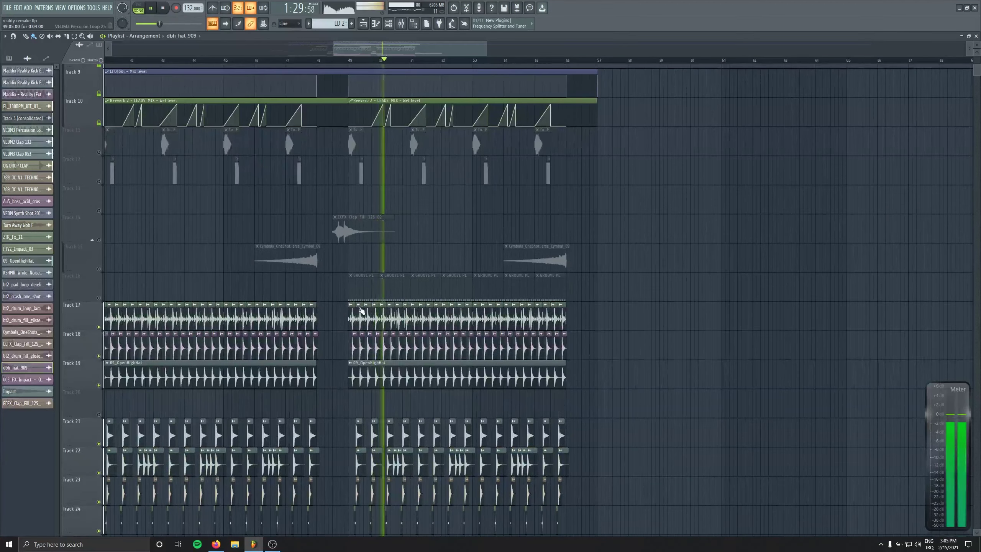
pyautogui.scroll(-3, 452, 409)
pyautogui.scroll(-3, 452, 409)
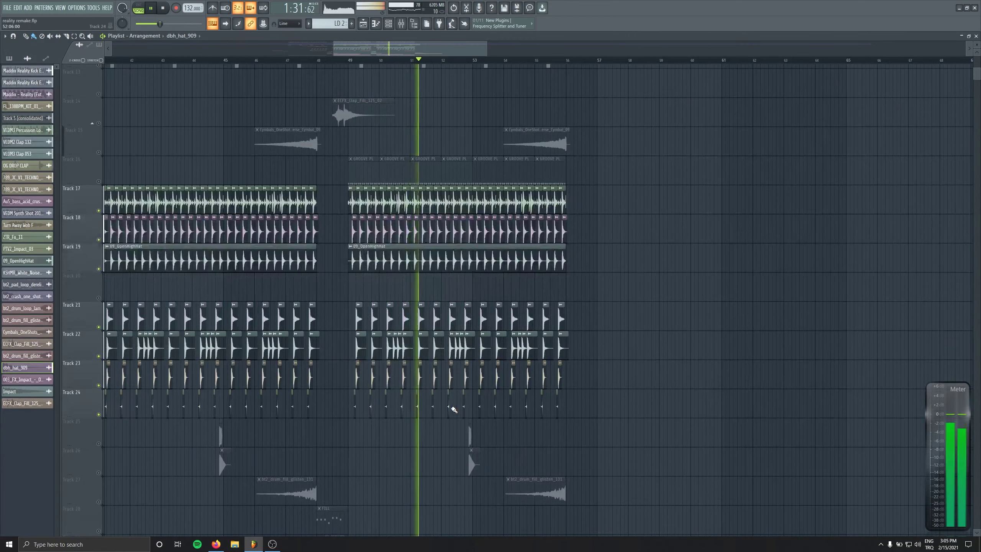
pyautogui.scroll(1, 396, 208)
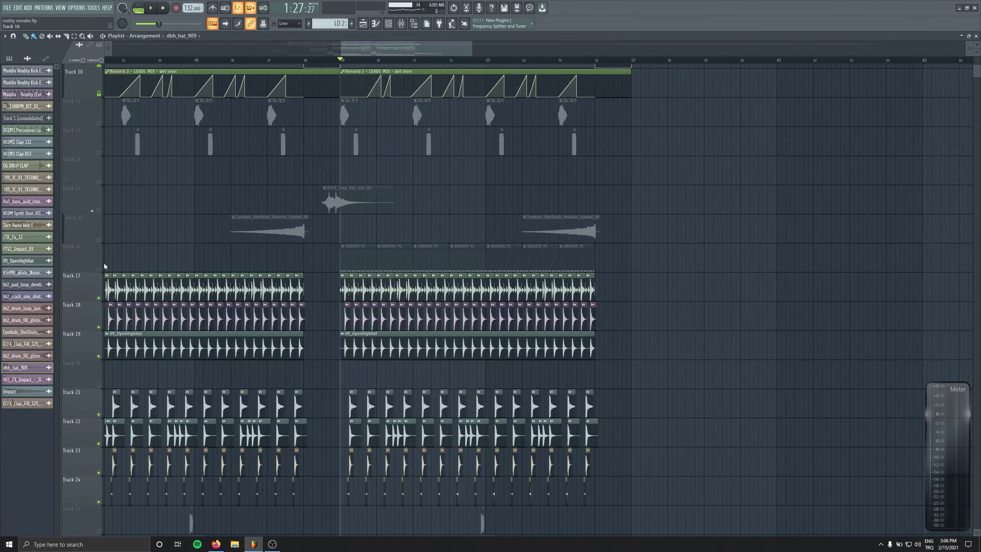
pyautogui.click(99, 269)
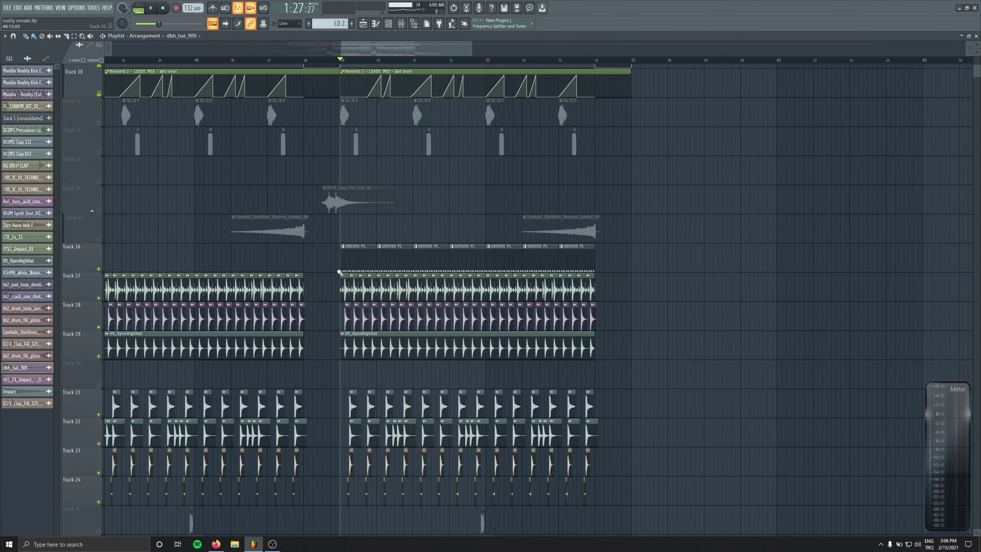
# Open the GROOVE PL pattern in the piano roll, play it alone, examine its notes, and return to the playlist.
pyautogui.doubleClick(382, 267)
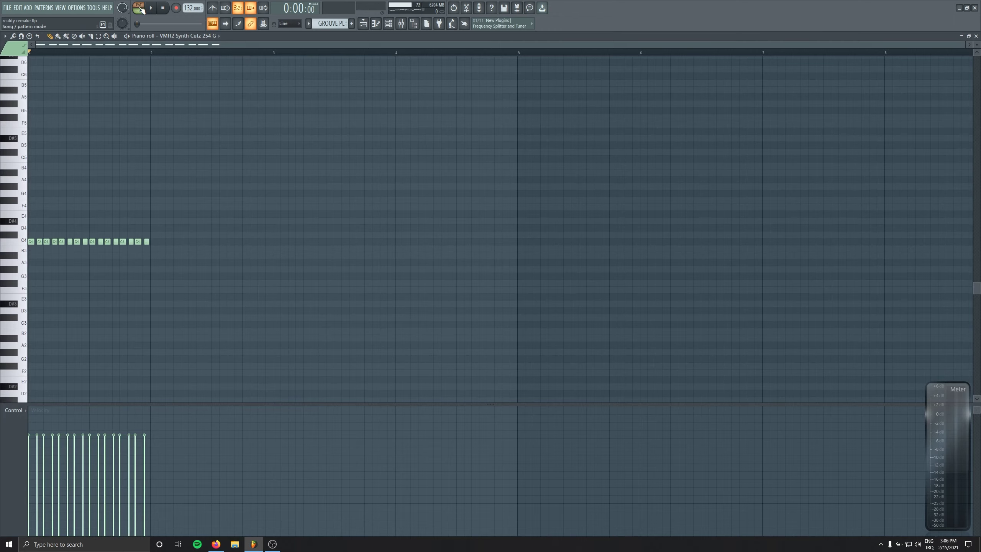
pyautogui.scroll(4, 61, 219)
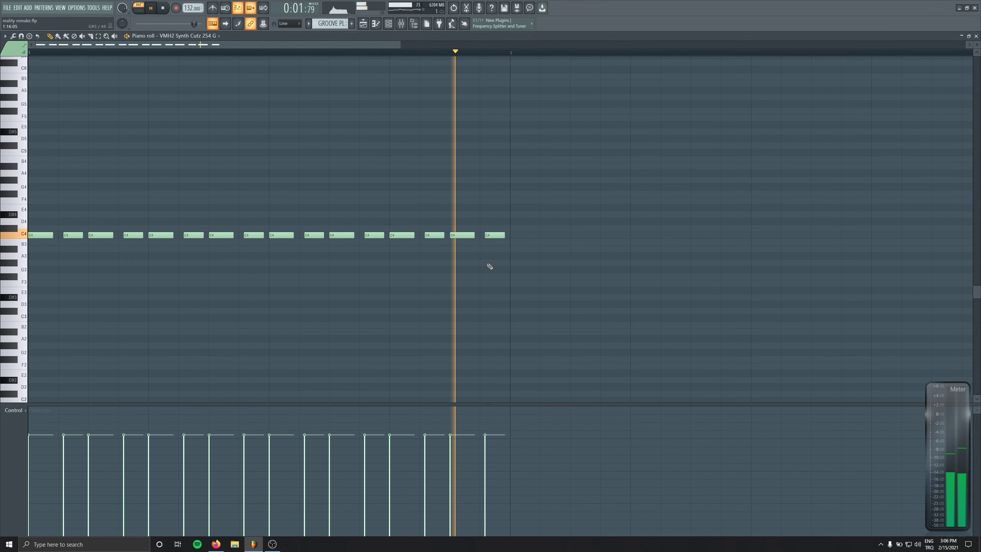
pyautogui.press('space')
pyautogui.scroll(3, 69, 264)
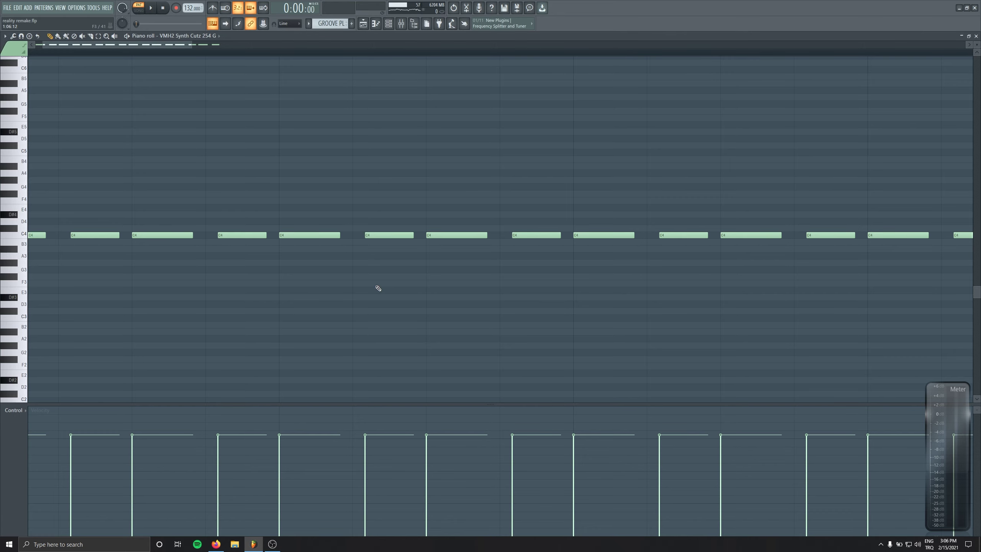
pyautogui.scroll(-3, 309, 300)
pyautogui.press('F5')
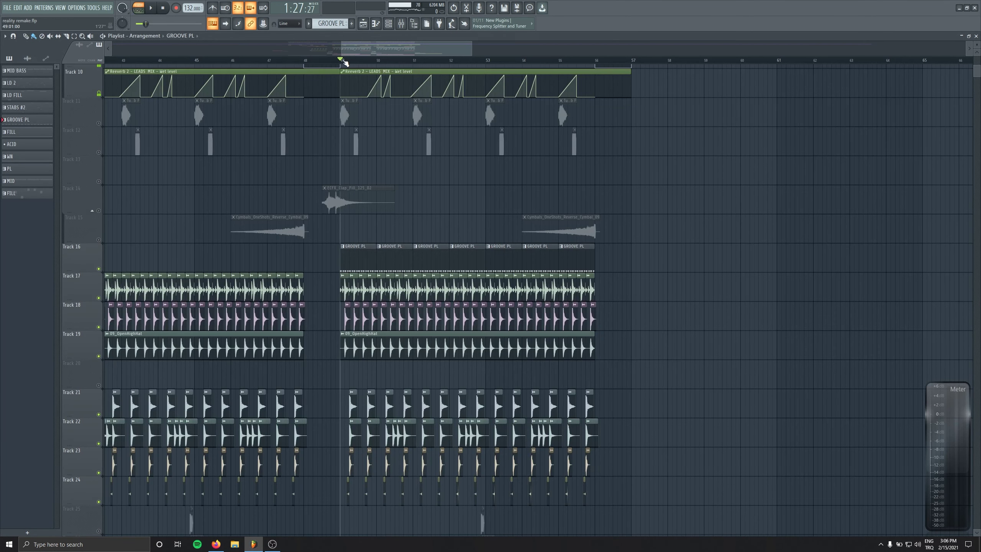
# Inspect the Fruity Parametric EQ 2 curve on mixer Insert 14.
pyautogui.press('F9')
pyautogui.click(179, 390)
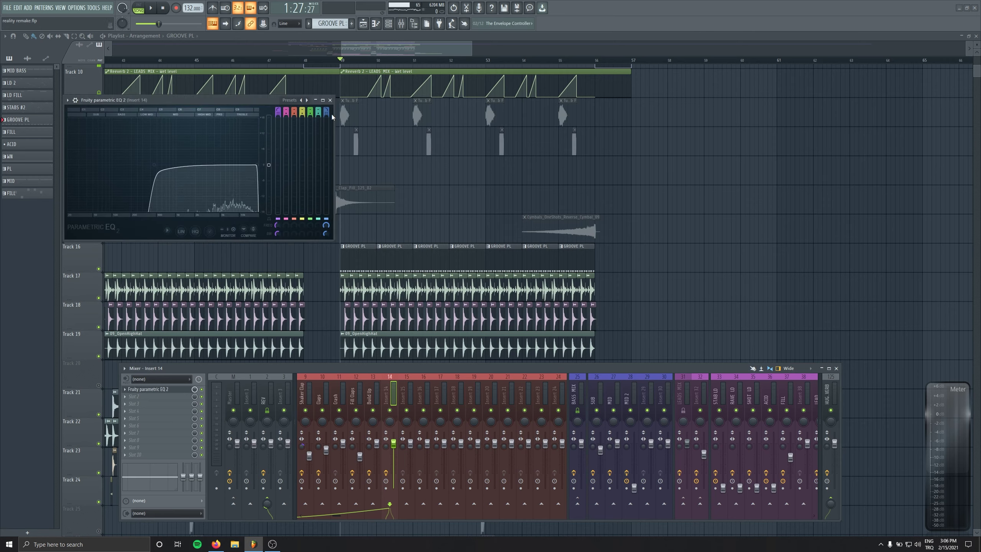
pyautogui.click(323, 100)
pyautogui.click(969, 5)
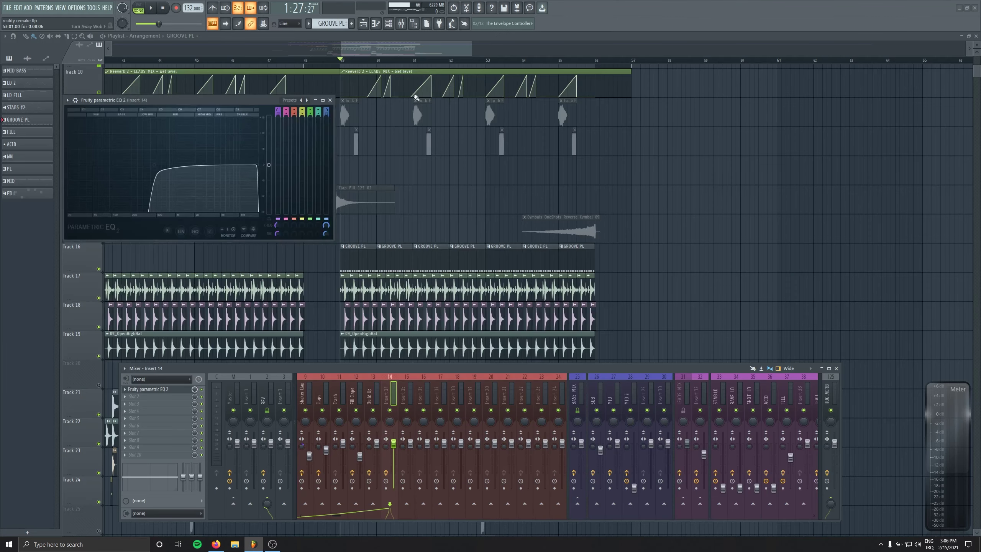
pyautogui.click(329, 100)
# Load Kickstart into Slot 7 of Insert 14, play the arrangement from bar 49 with it, and close the mixer.
pyautogui.click(160, 437)
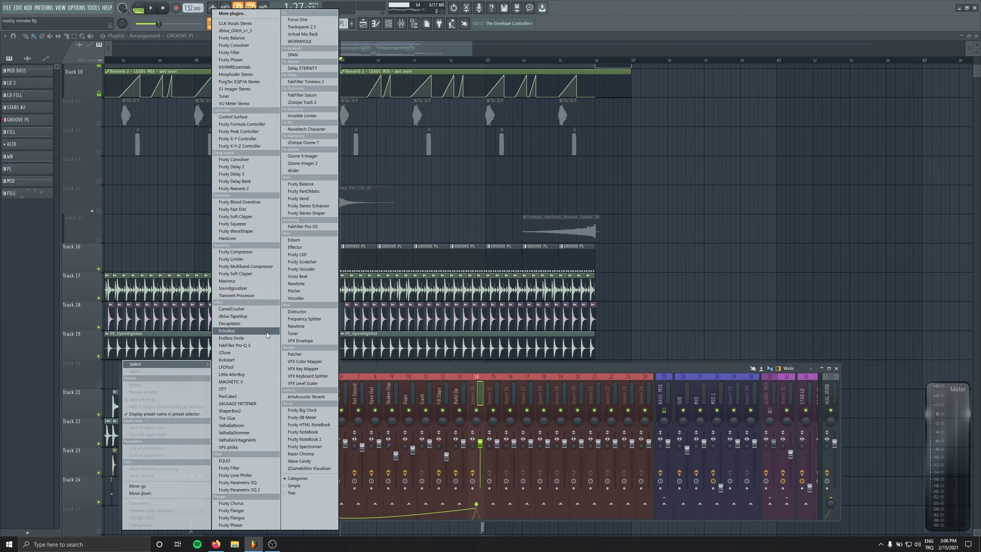
pyautogui.click(257, 360)
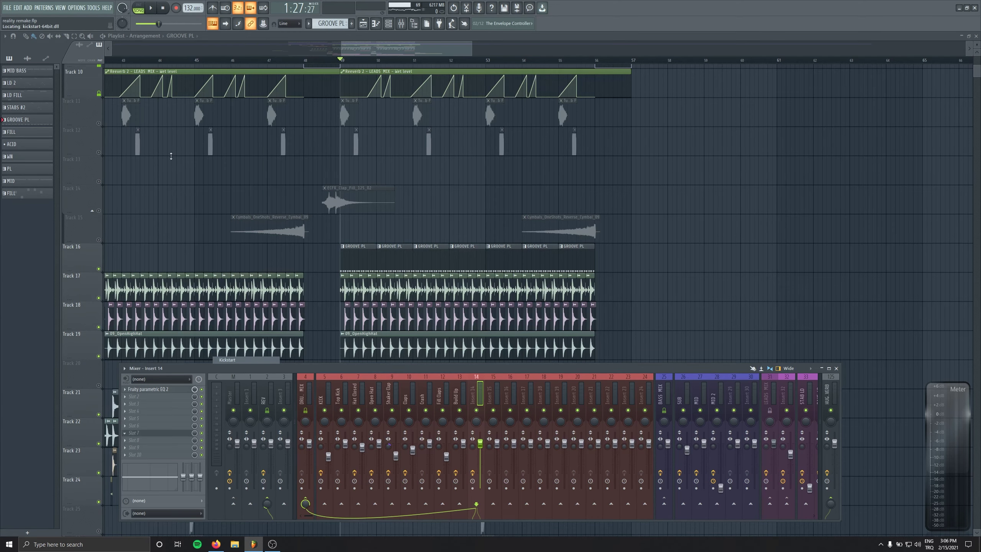
pyautogui.press('space')
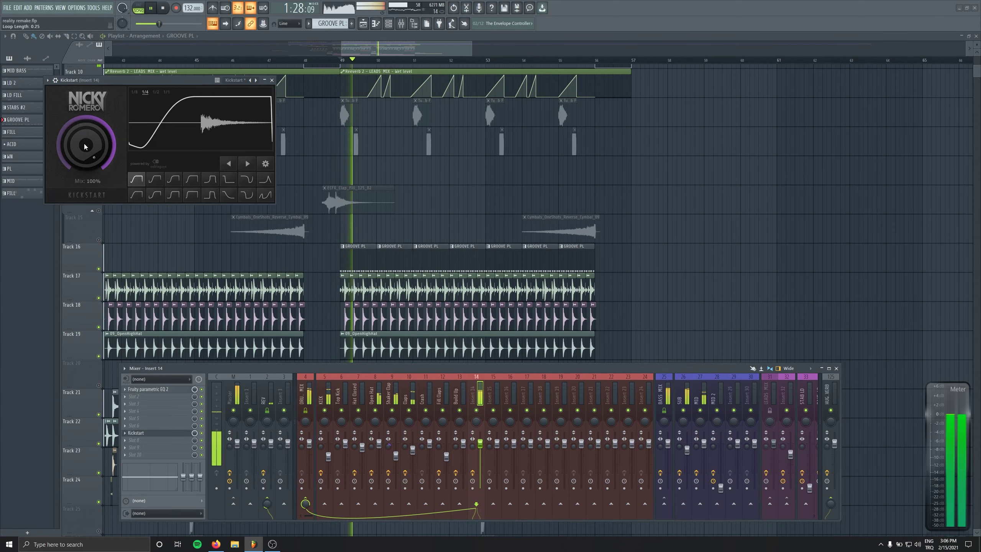
pyautogui.click(280, 85)
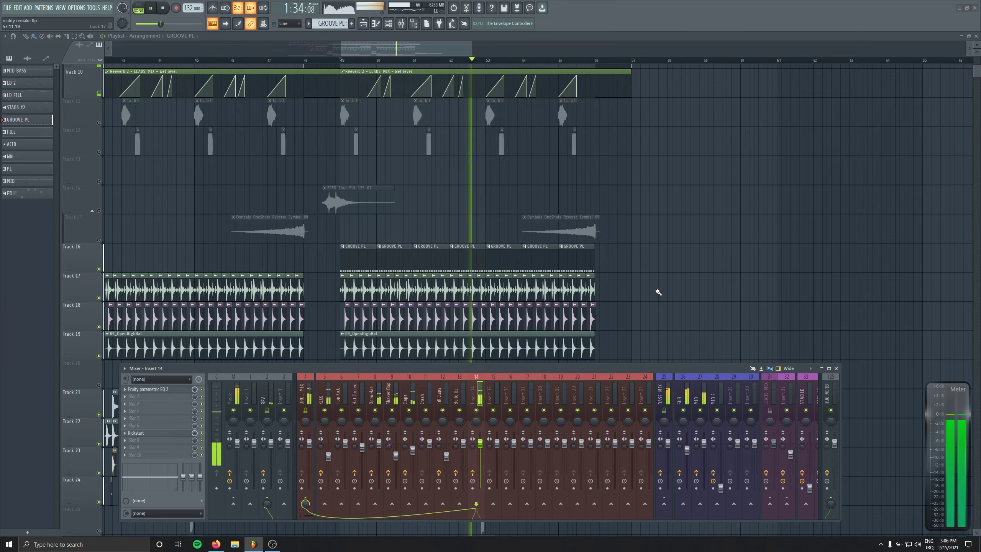
pyautogui.press('F9')
# Stop playback, move the playback position to bar 33, and unmute the bt2_pad_loop_derelict clips on Track 40.
pyautogui.scroll(-4, 574, 384)
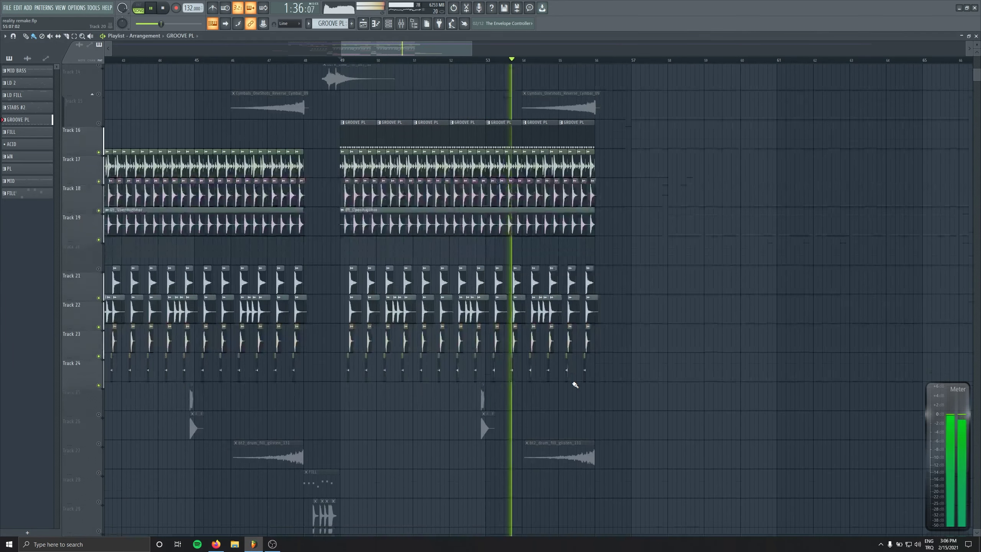
pyautogui.scroll(-5, 574, 385)
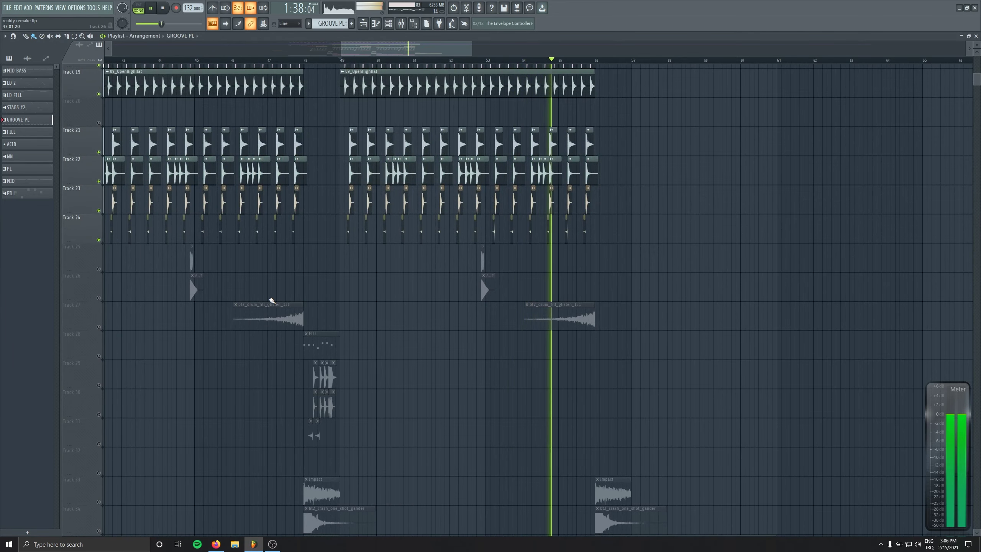
pyautogui.scroll(-8, 278, 285)
pyautogui.hscroll(-9, 311, 285)
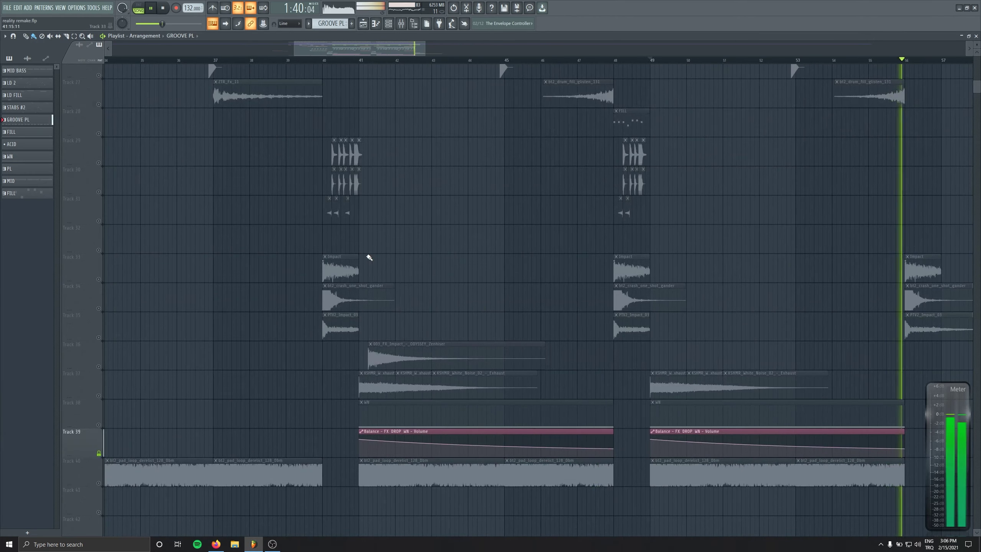
pyautogui.press('space')
pyautogui.scroll(2, 361, 256)
pyautogui.hscroll(-7, 361, 257)
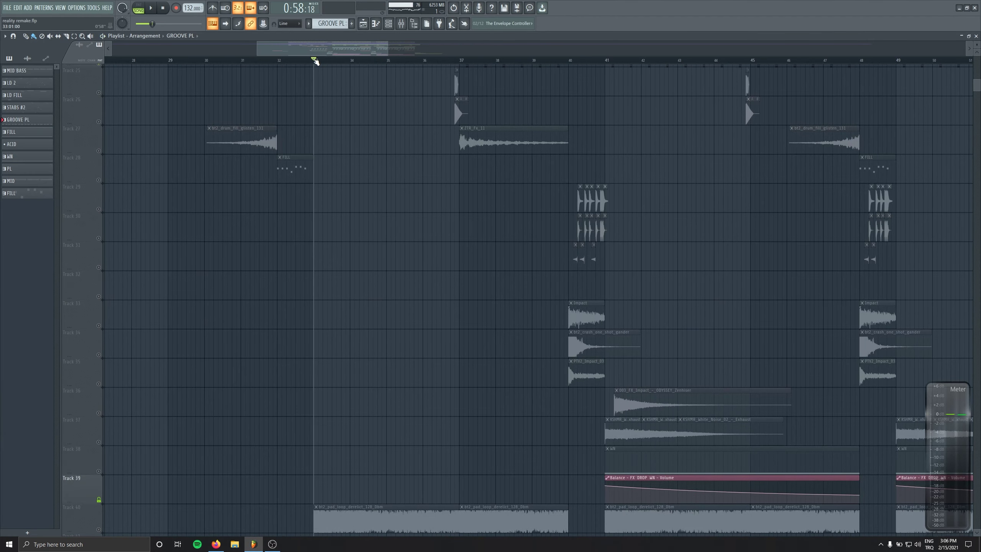
pyautogui.scroll(-6, 306, 373)
pyautogui.scroll(-3, 396, 482)
pyautogui.hscroll(4, 396, 482)
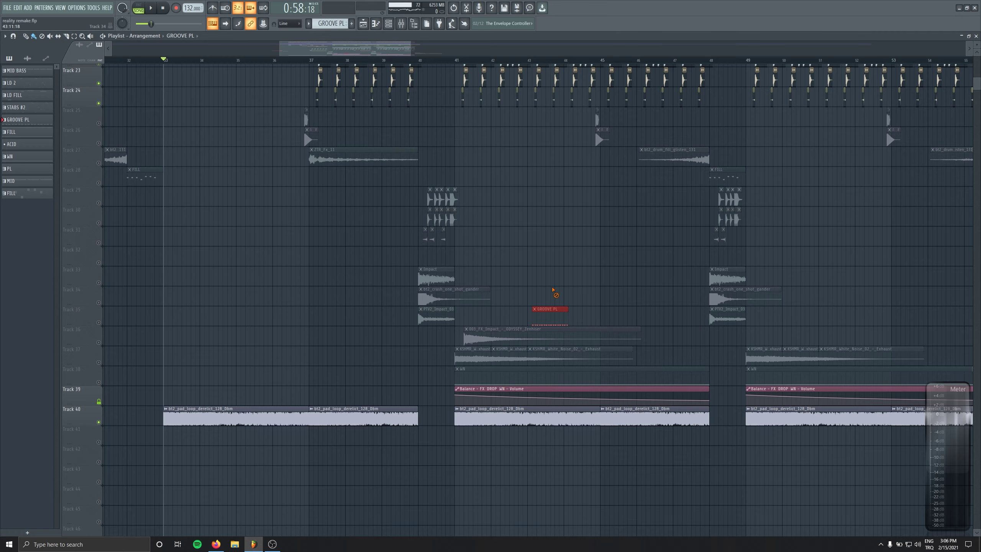
# Play the Track 40 pad loop with the enabled layers from bar 33.
pyautogui.scroll(3, 288, 218)
pyautogui.moveTo(305, 224); pyautogui.dragTo(399, 121)
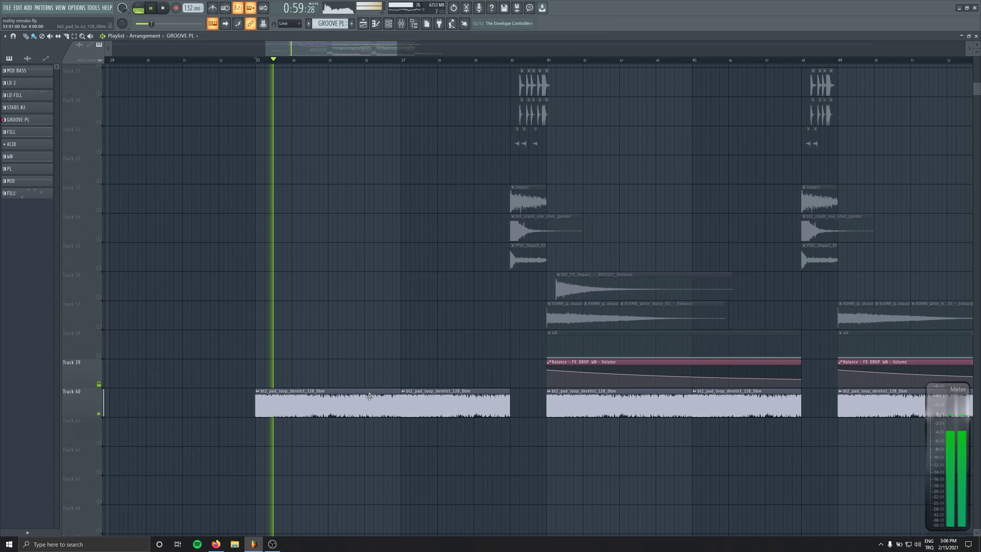
pyautogui.moveTo(436, 467); pyautogui.dragTo(435, 385)
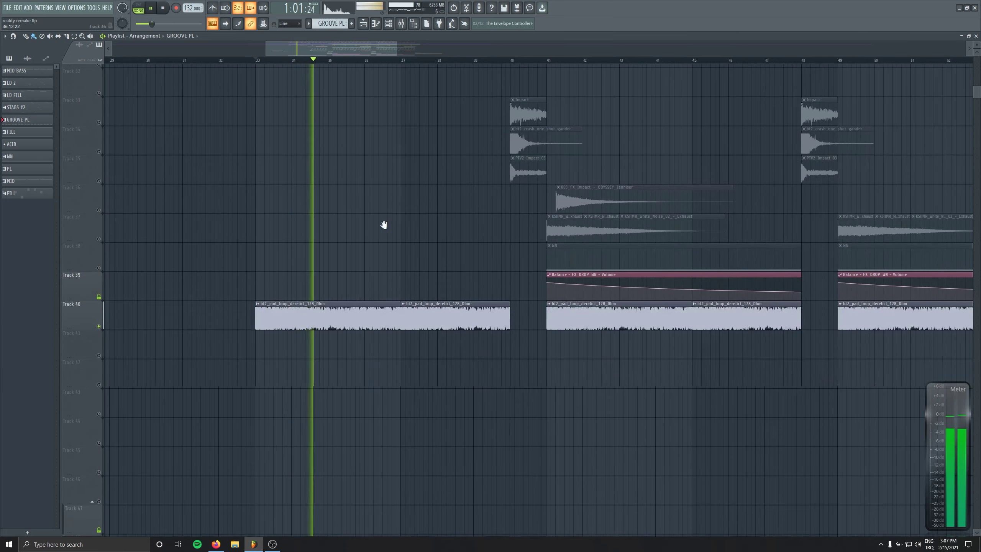
pyautogui.moveTo(383, 221); pyautogui.dragTo(339, 285)
pyautogui.moveTo(350, 233); pyautogui.dragTo(329, 244)
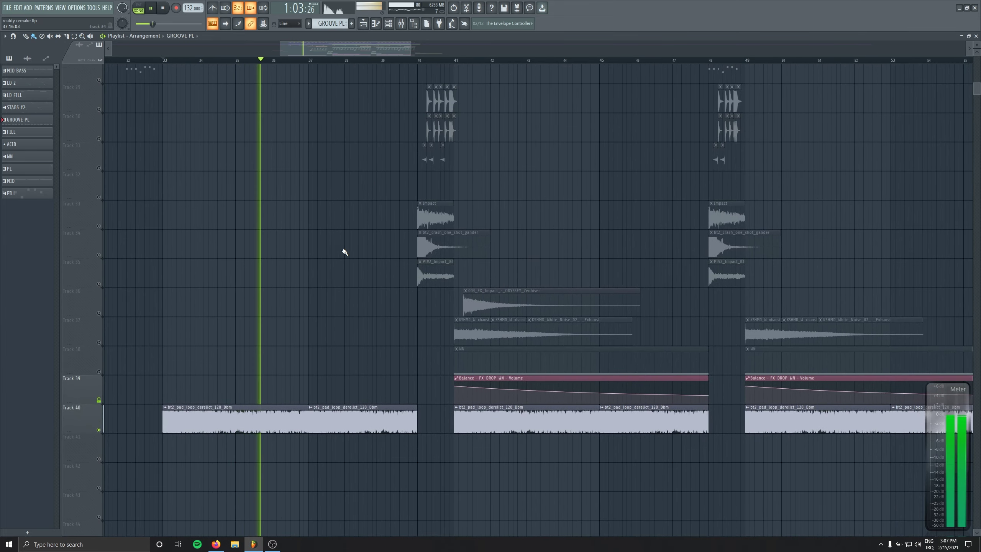
# Unmute the synth shot on Track 25 and the bass acid crash on Track 26.
pyautogui.scroll(2, 342, 257)
pyautogui.scroll(7, 345, 258)
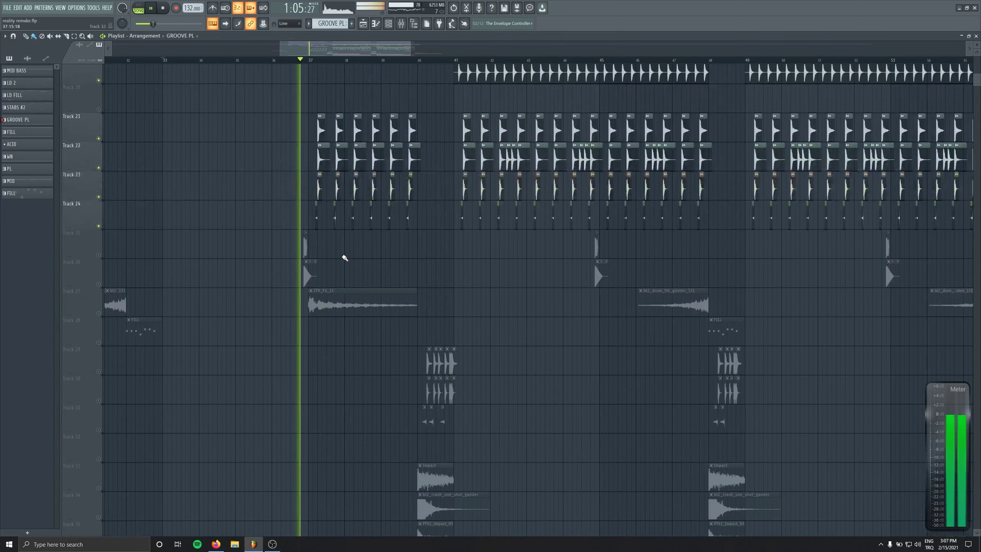
pyautogui.click(99, 255)
pyautogui.click(99, 284)
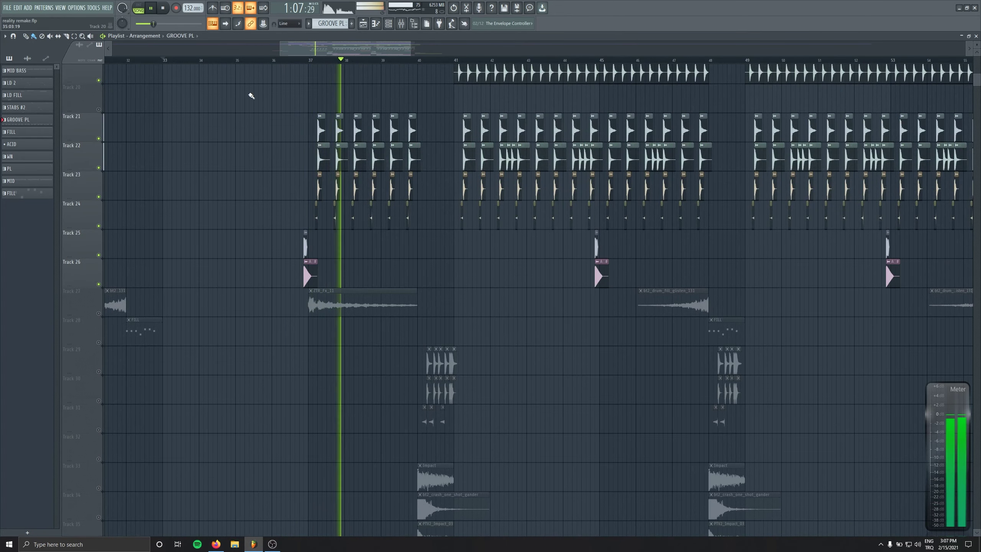
# Play from bar 36 and check the VEDM Synth Shot and Au5_bass_acid_crash_02_G# clips on Tracks 25 and 26.
pyautogui.click(272, 60)
pyautogui.scroll(4, 303, 325)
pyautogui.scroll(3, 390, 367)
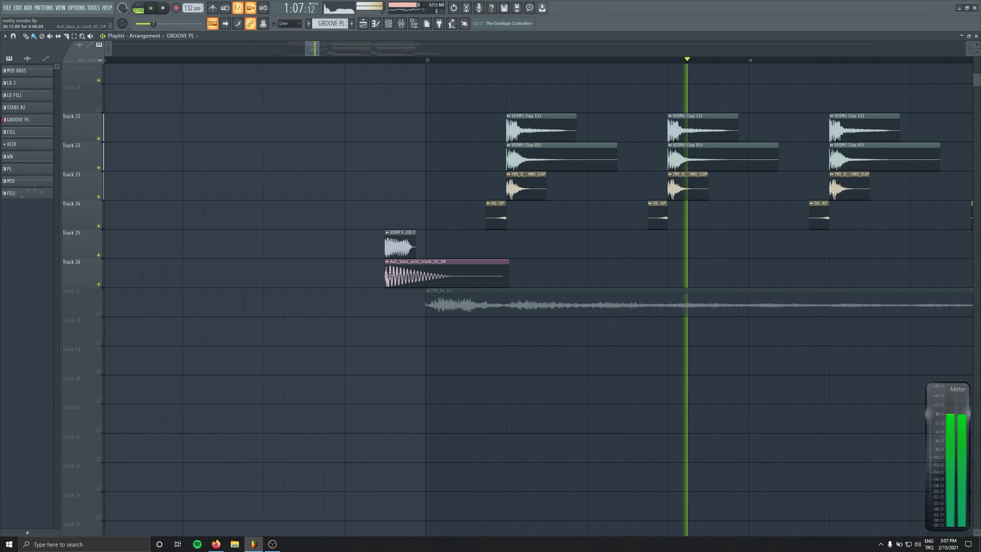
pyautogui.click(402, 241)
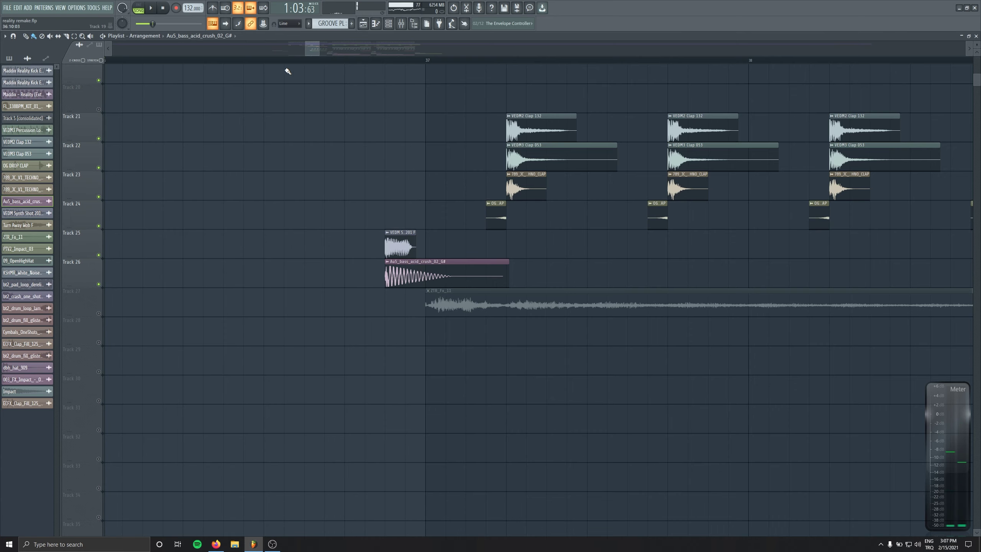
# Play the enabled layers from bar 36 through bar 40 and examine the muted fill and impact clips on the tracks further down.
pyautogui.press('space')
pyautogui.scroll(-1, 374, 373)
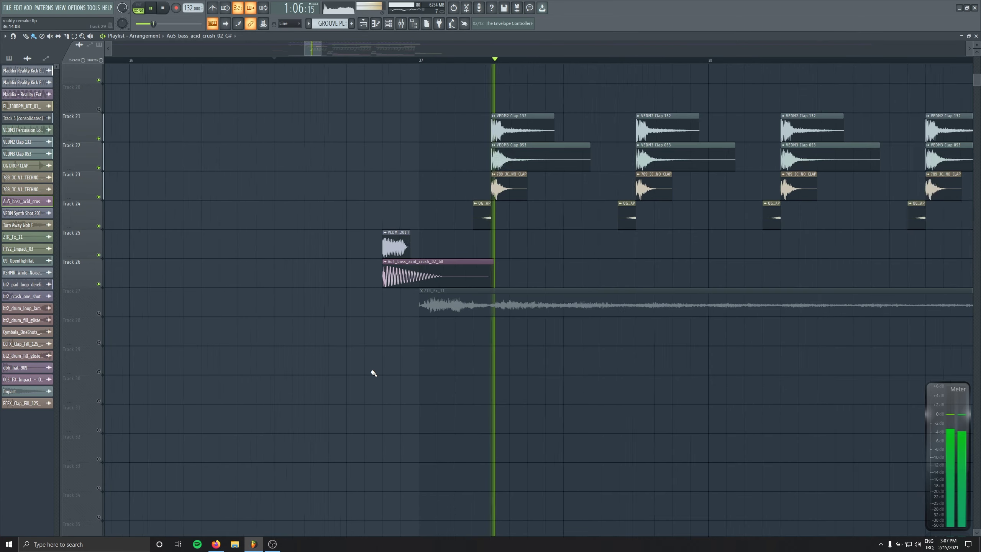
pyautogui.scroll(-6, 373, 373)
pyautogui.scroll(-3, 338, 376)
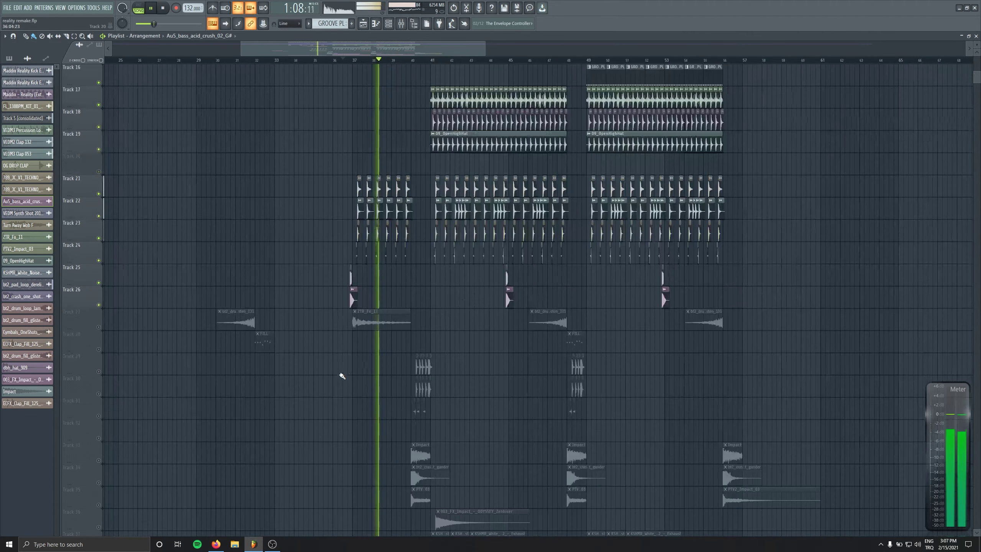
pyautogui.scroll(-6, 342, 376)
pyautogui.scroll(6, 421, 305)
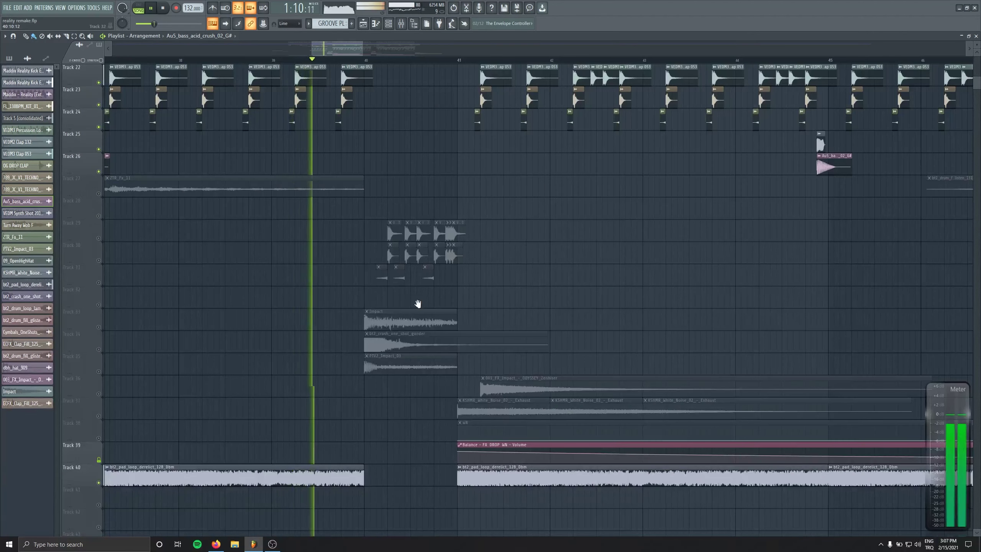
pyautogui.moveTo(418, 304); pyautogui.dragTo(374, 356)
pyautogui.press('space')
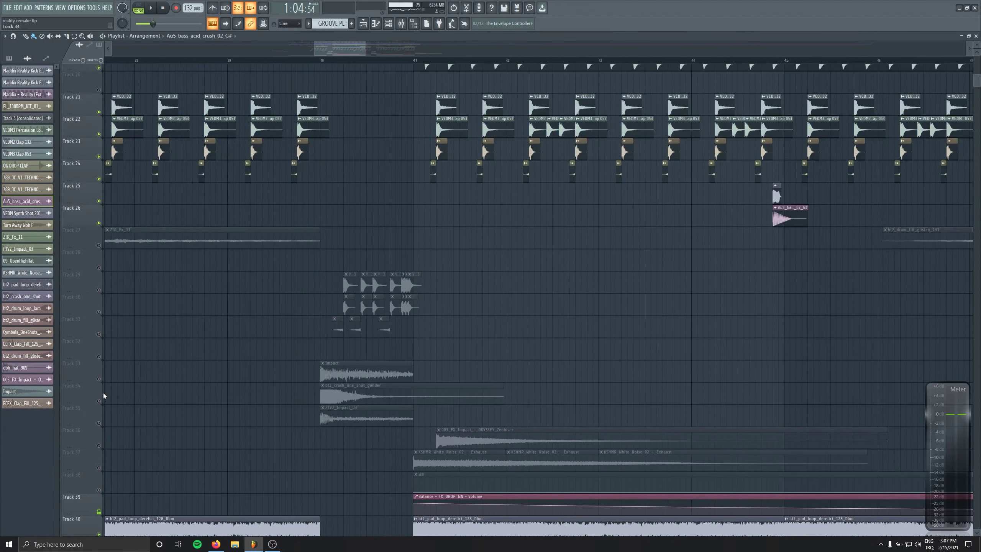
# Audition the Impact on Track 33 in solo, then solo the PTV2_Impact_03 on Track 35.
pyautogui.scroll(3, 323, 63)
pyautogui.rightClick(98, 379)
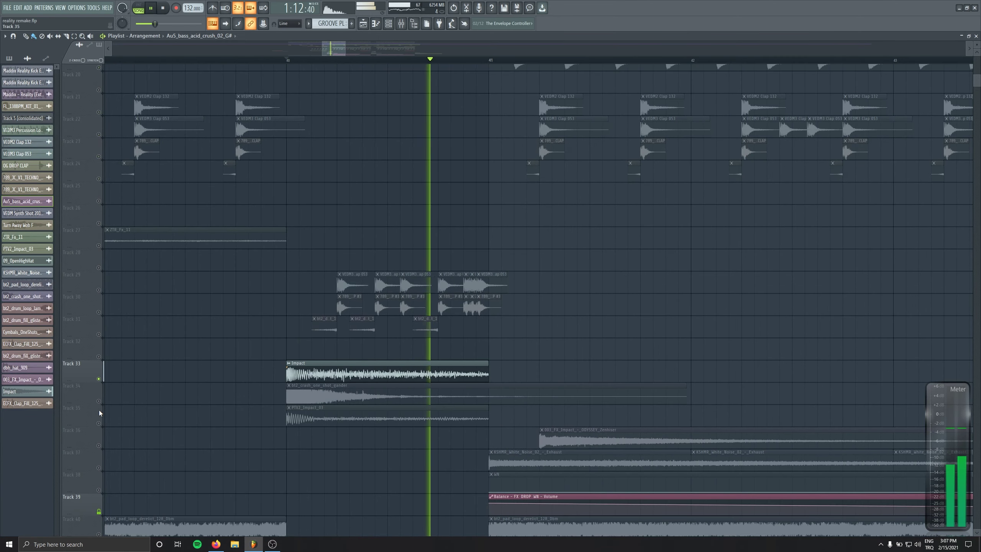
pyautogui.rightClick(99, 423)
pyautogui.press('space')
# Delete the PTV2_Impact_03 clips and remove the emptied Track 35 from the playlist.
pyautogui.scroll(-5, 331, 423)
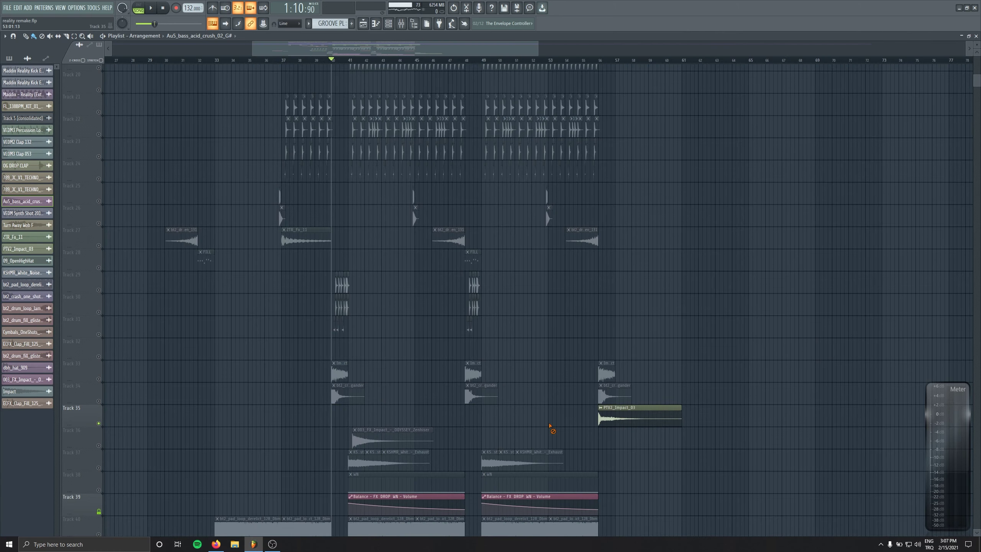
pyautogui.scroll(3, 382, 428)
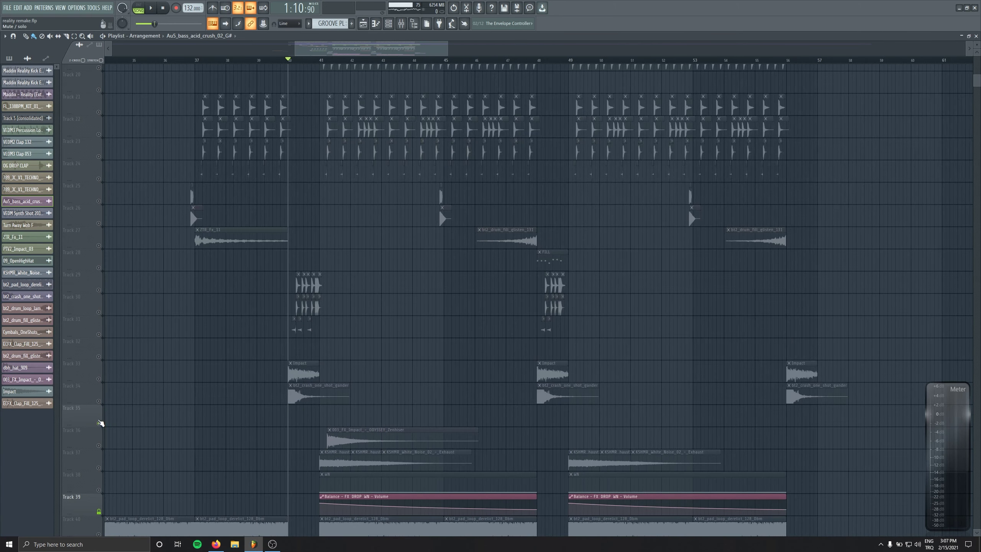
pyautogui.scroll(-4, 322, 420)
pyautogui.rightClick(86, 420)
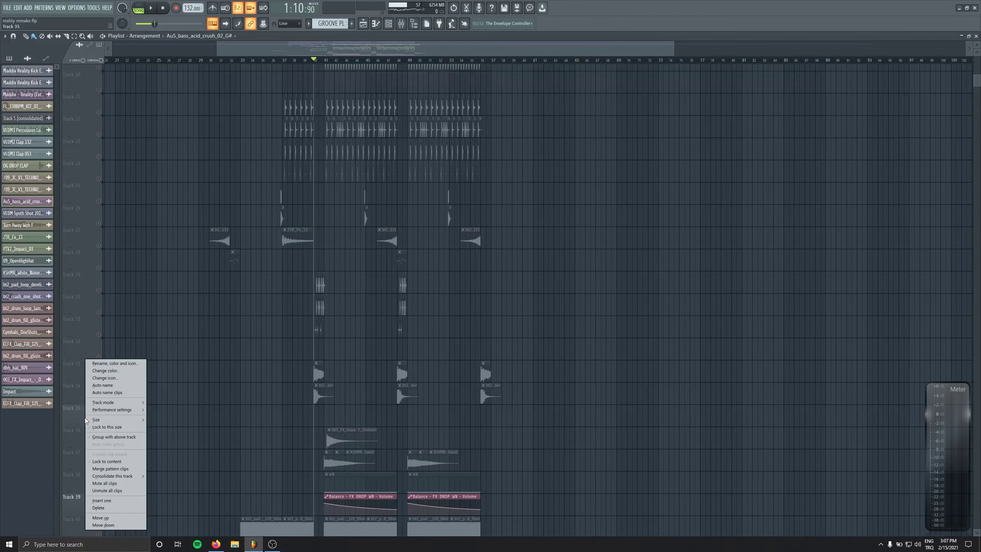
pyautogui.click(119, 508)
pyautogui.press('Return')
# Solo Track 33, highlight its three Impact clips, and audition them around bar 40.
pyautogui.scroll(3, 252, 202)
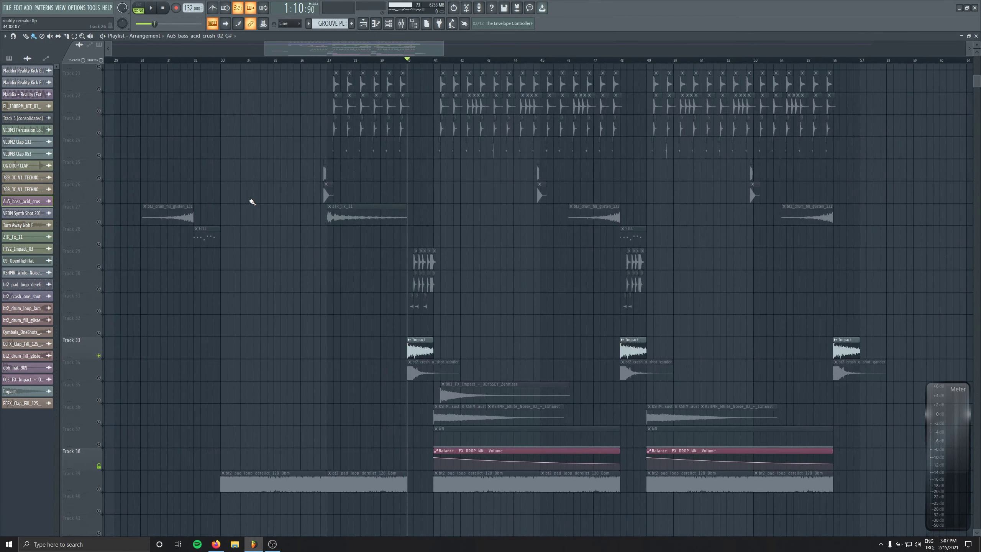
pyautogui.moveTo(365, 332); pyautogui.dragTo(945, 346)
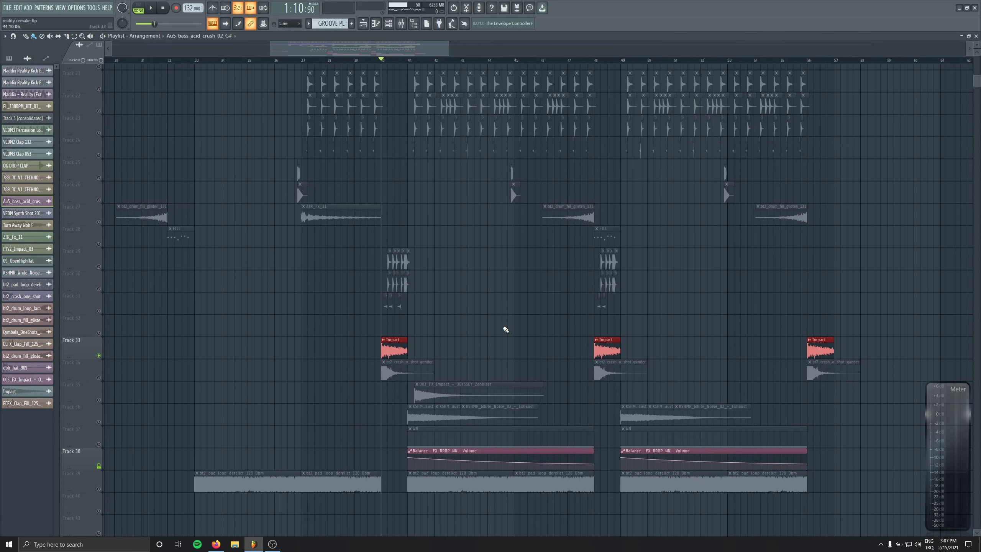
pyautogui.scroll(3, 500, 349)
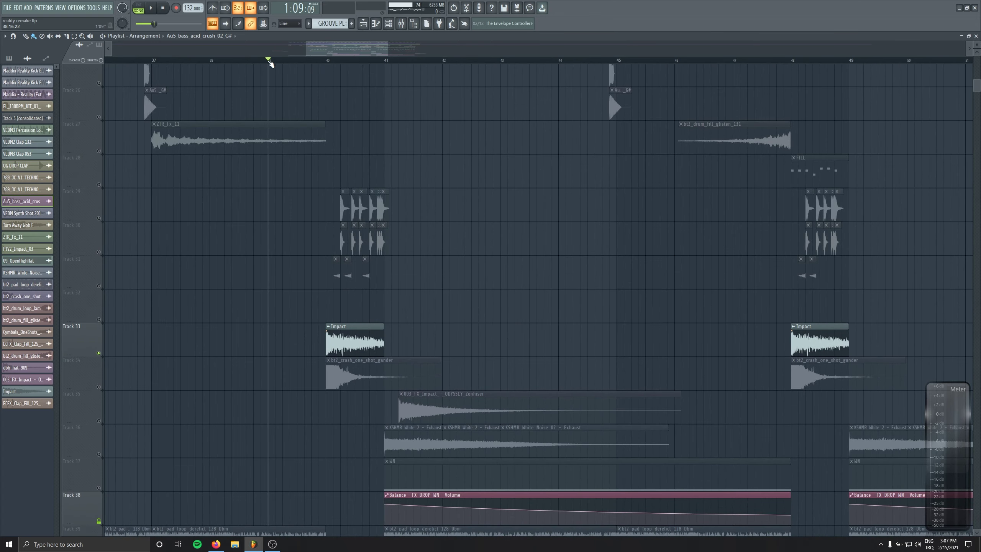
pyautogui.scroll(-2, 404, 293)
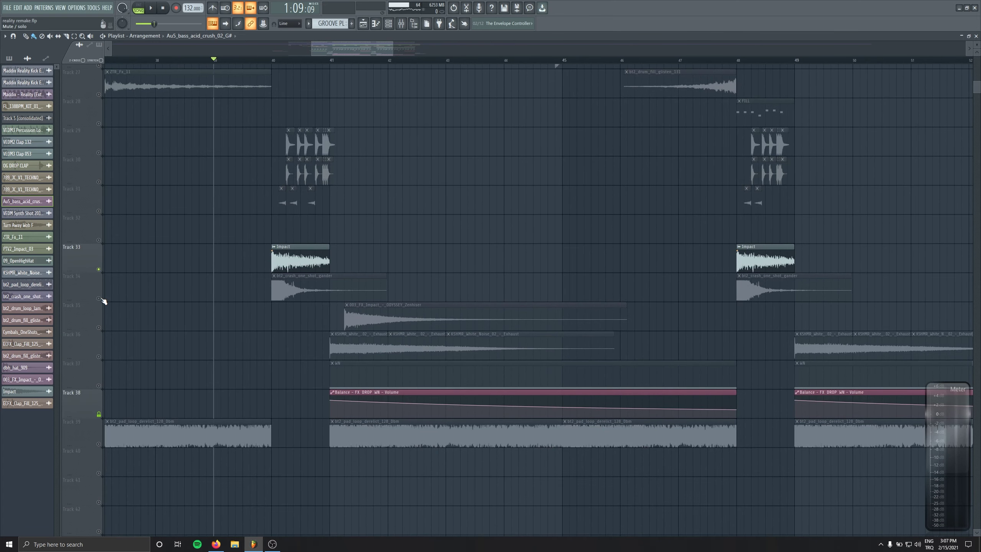
# Solo Track 34 and play the bt2_crash_one_shot_gander clip from bar 40.
pyautogui.scroll(2, 295, 275)
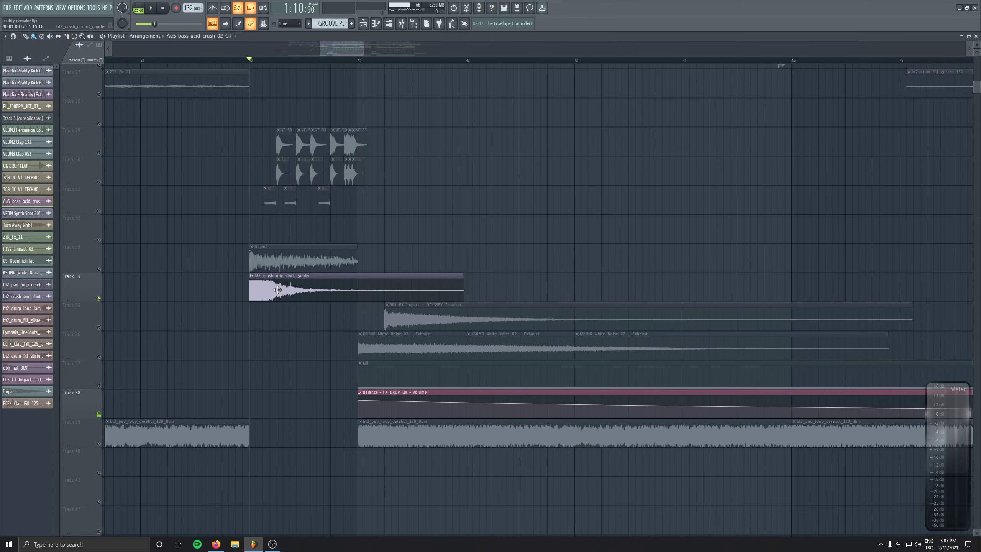
pyautogui.press('space')
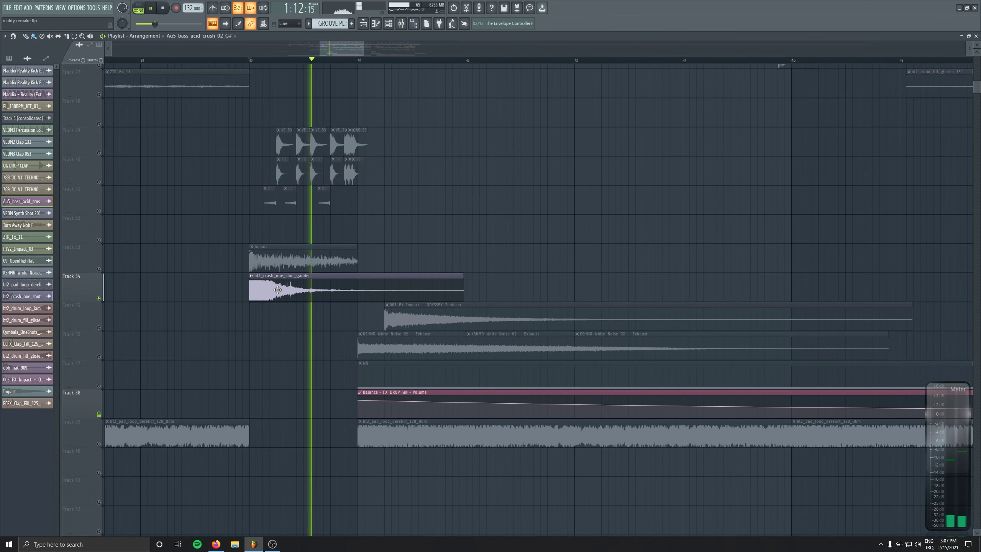
pyautogui.press('space')
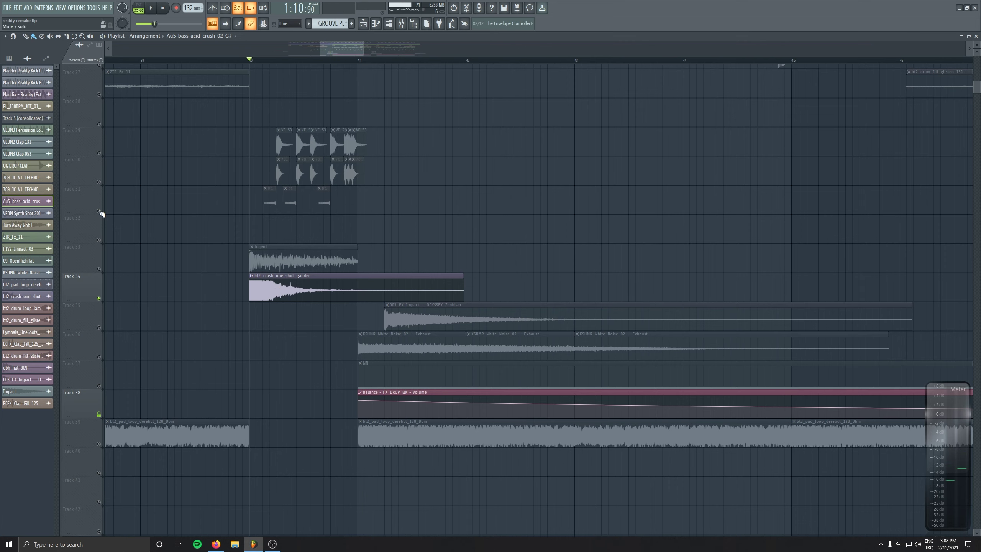
# Isolate the drum fill clips on Tracks 29, 30 and 31 and play them from bar 40.
pyautogui.rightClick(99, 212)
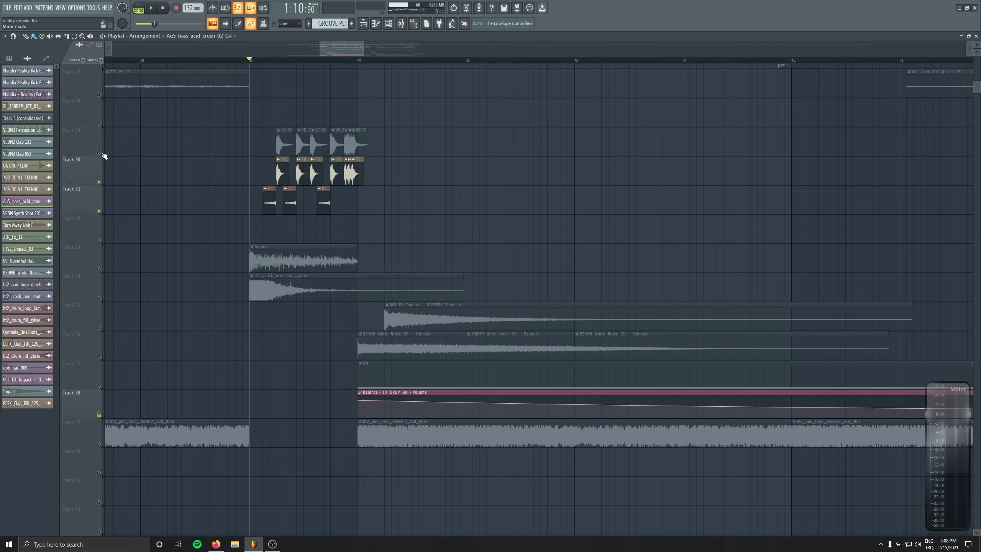
pyautogui.press('space')
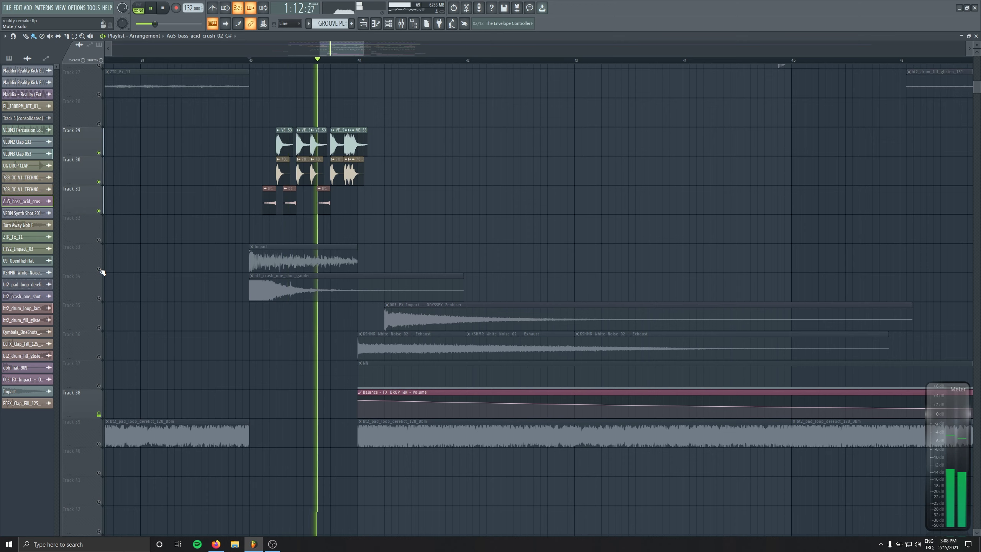
pyautogui.press('space')
# Unmute the Impact and crash on Tracks 33 and 34 and play them together with the drum fill.
pyautogui.click(98, 299)
pyautogui.press('space')
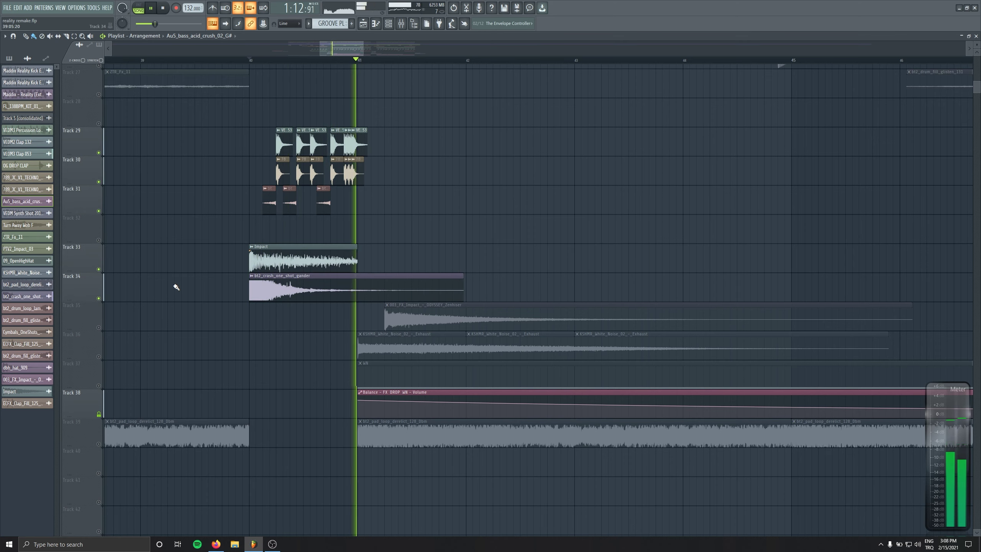
pyautogui.press('space')
# Solo the KSHMR white noise exhaust clips on Track 36 and play them from bar 41.
pyautogui.rightClick(98, 356)
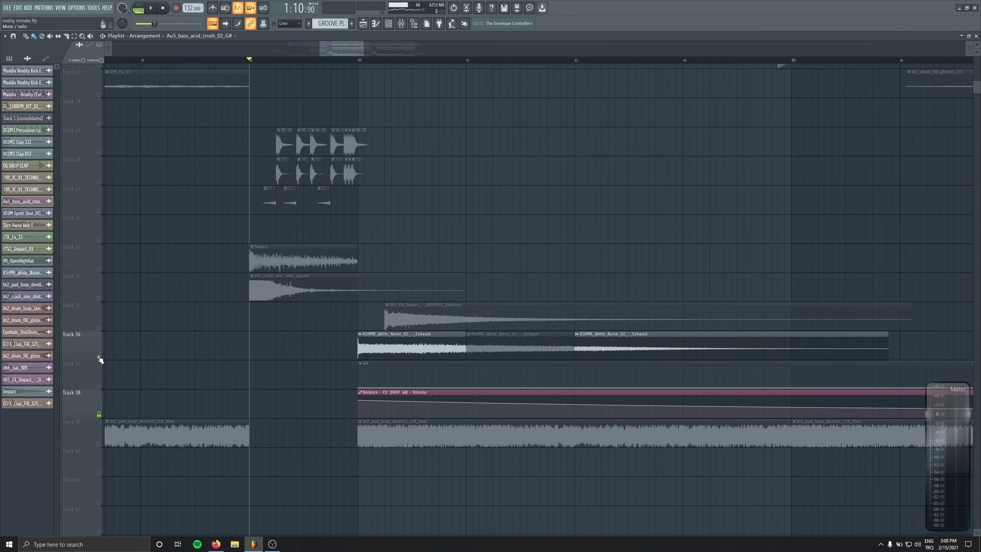
pyautogui.moveTo(282, 289); pyautogui.dragTo(436, 269)
pyautogui.scroll(-3, 356, 282)
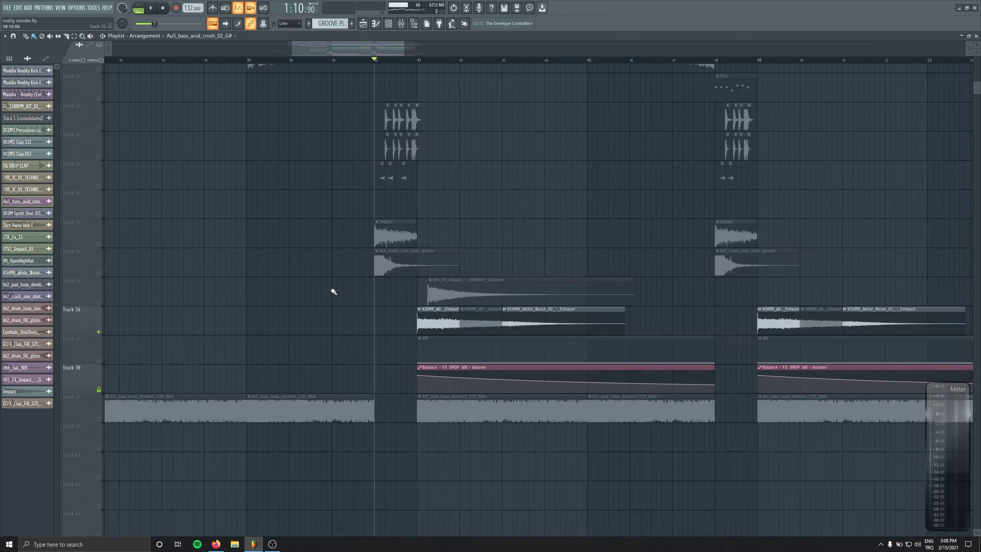
pyautogui.scroll(4, 517, 229)
pyautogui.press('space')
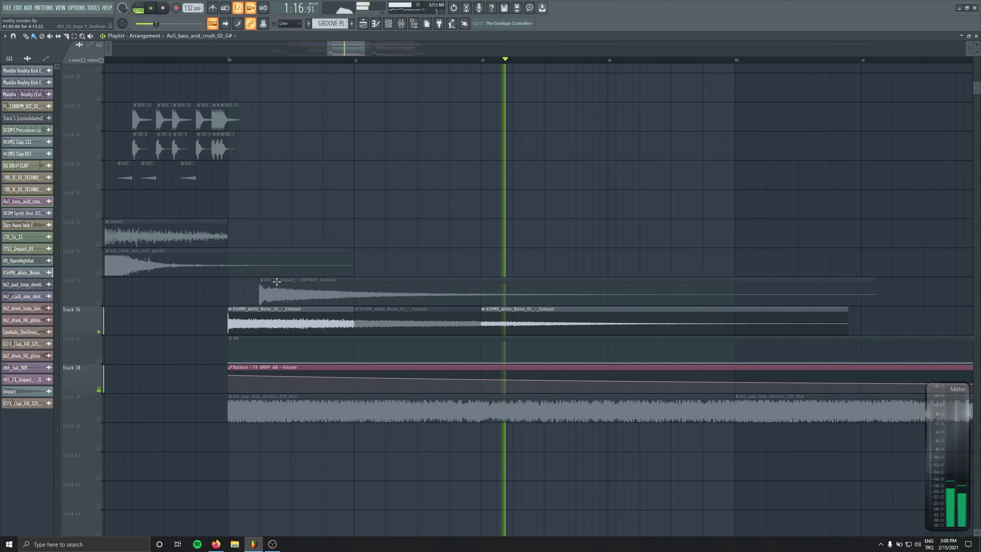
# Unmute the ODYSSEY FX impact on Track 35, play it with the white noise, and check its sample settings.
pyautogui.click(99, 303)
pyautogui.press('space')
pyautogui.doubleClick(313, 290)
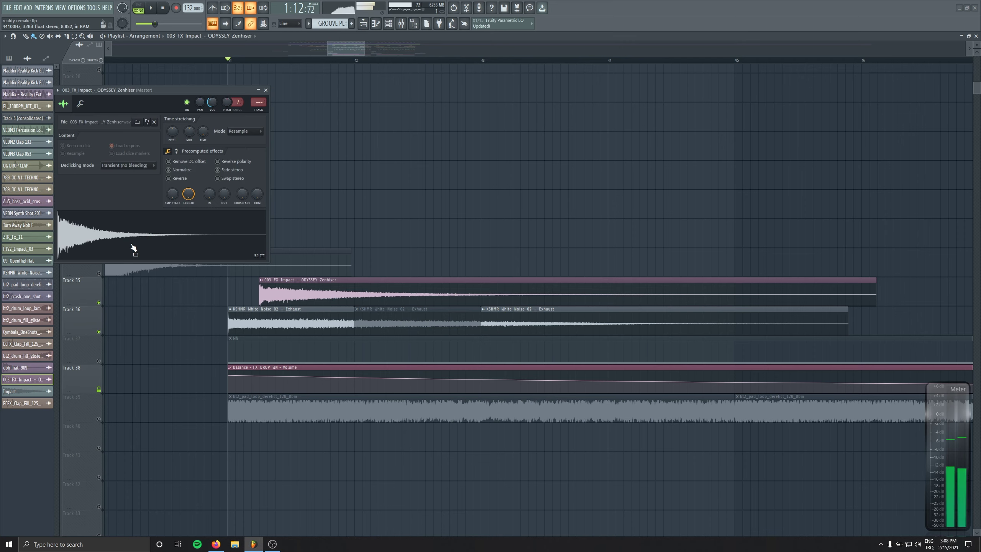
pyautogui.click(266, 90)
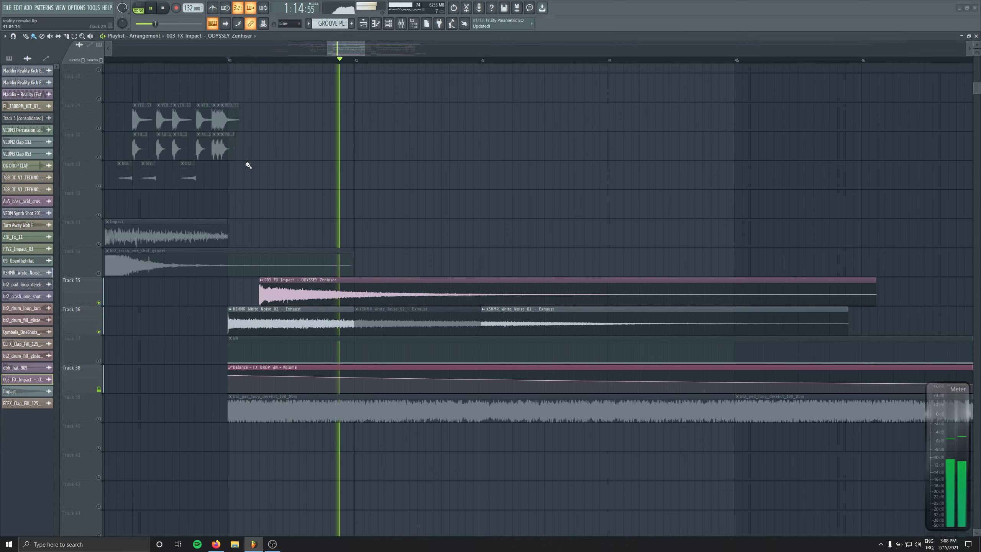
# Solo the WN pattern on Track 37 and view its notes in the piano roll.
pyautogui.click(99, 362)
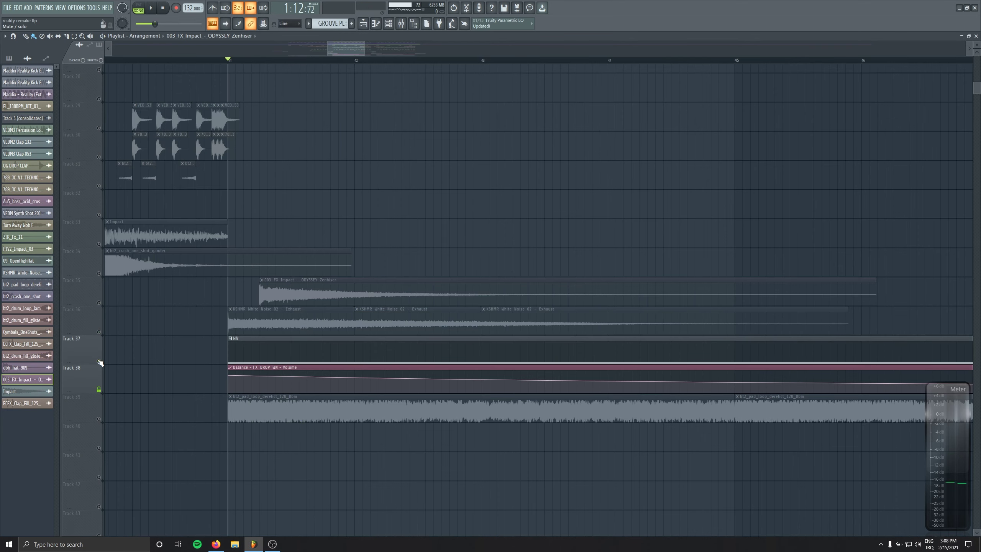
pyautogui.scroll(-3, 422, 375)
pyautogui.doubleClick(413, 349)
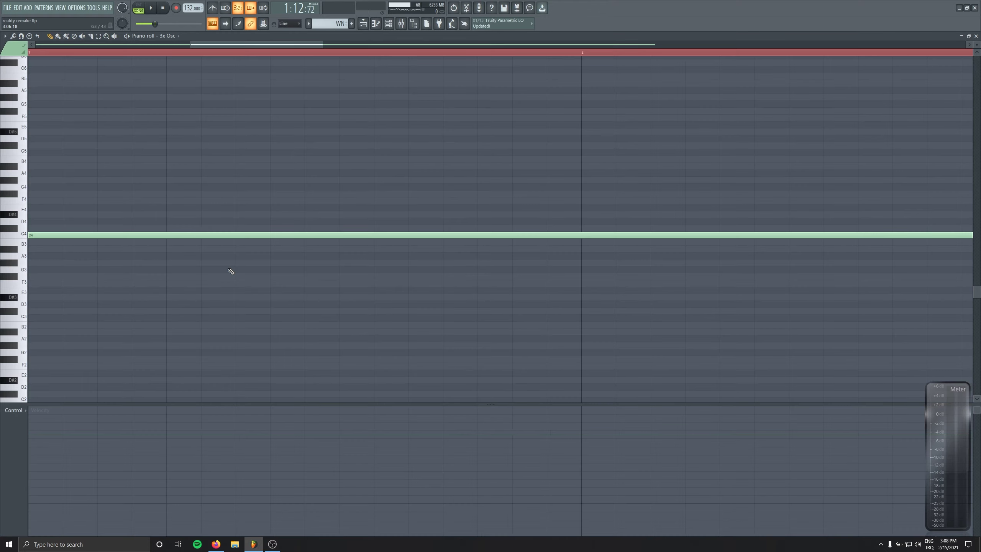
pyautogui.press('Escape')
# Show the WN pattern's 3x Osc channel and its FX DROP WN mixer track with the insert effects.
pyautogui.press('F6')
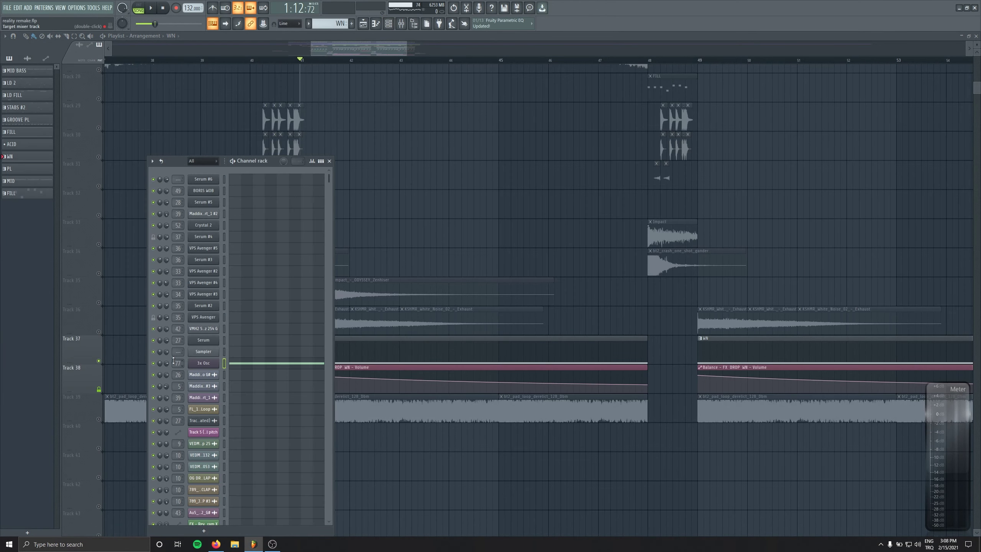
pyautogui.click(209, 364)
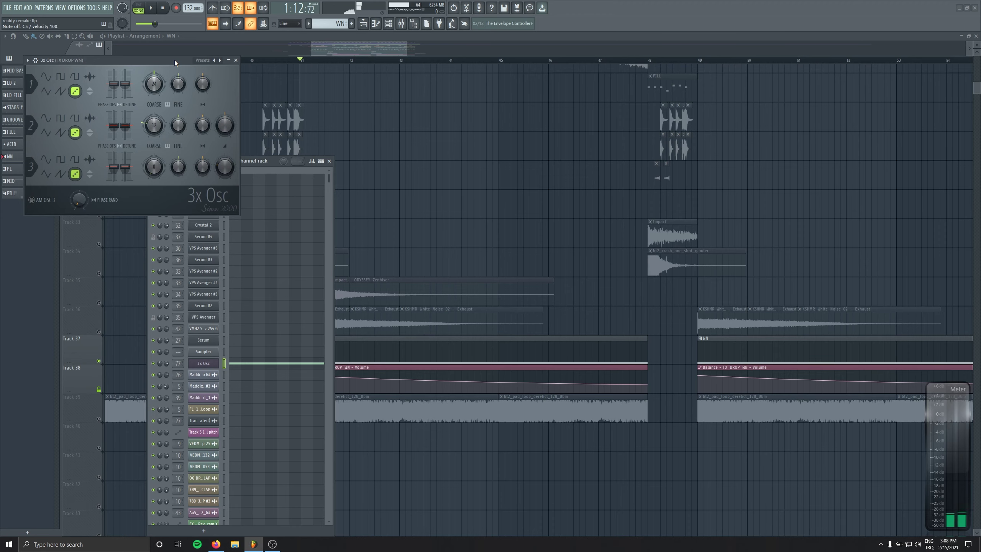
pyautogui.doubleClick(182, 363)
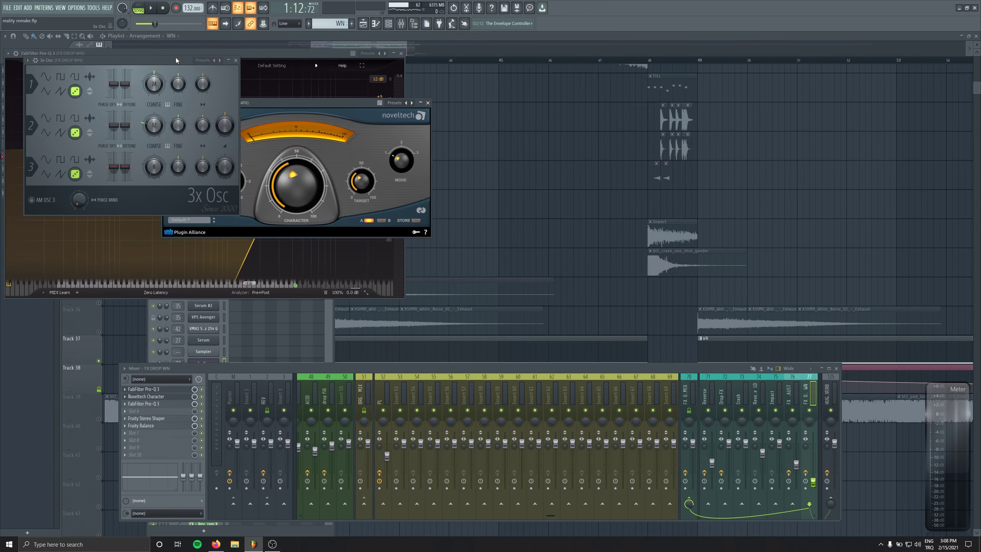
# Arrange the 3x Osc and Noveltech Character windows and open the Fruity Stereo Shaper beside them.
pyautogui.moveTo(171, 95); pyautogui.dragTo(254, 216)
pyautogui.moveTo(318, 100); pyautogui.dragTo(326, 98)
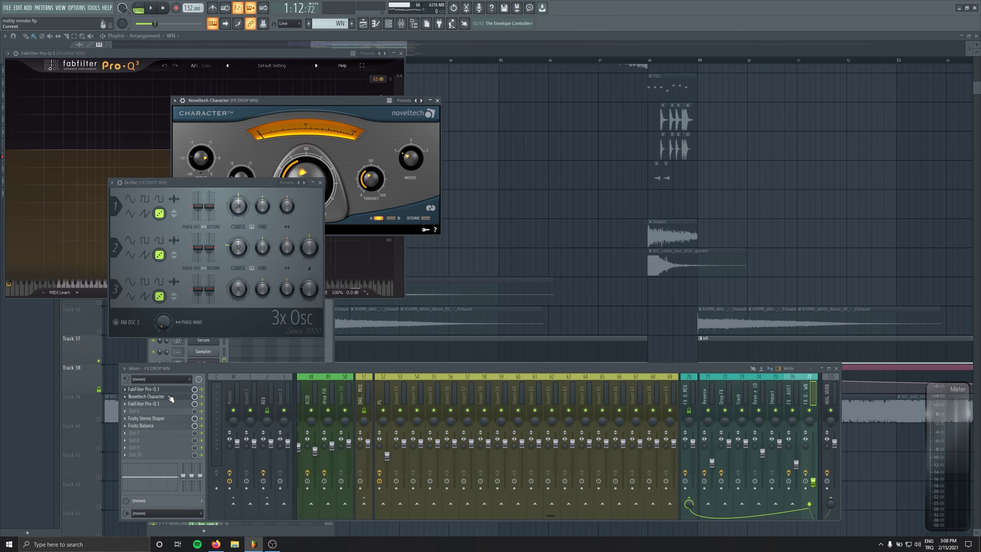
pyautogui.click(157, 419)
pyautogui.moveTo(126, 133); pyautogui.dragTo(506, 164)
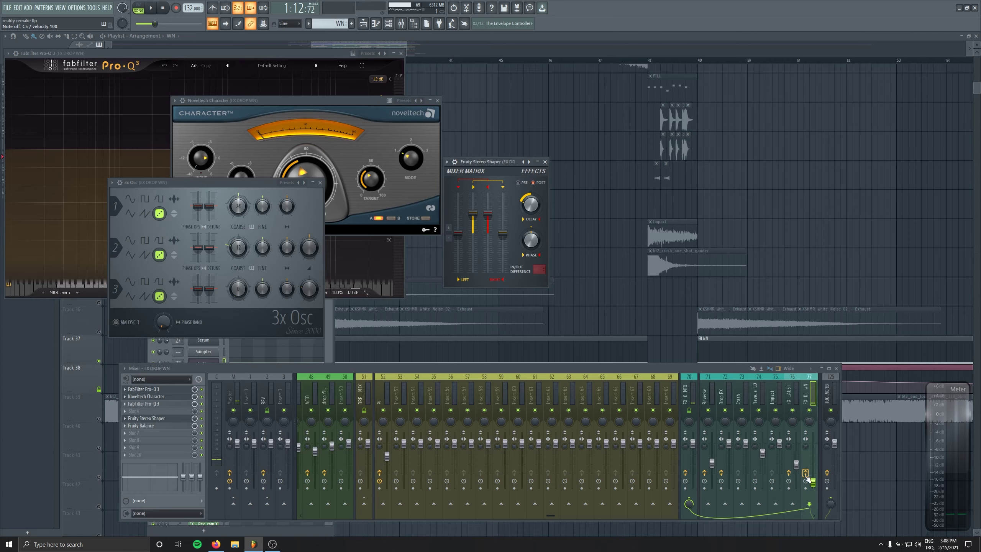
# Play a test note through the FX DROP WN effects and close the plugin and mixer windows.
pyautogui.press('z')
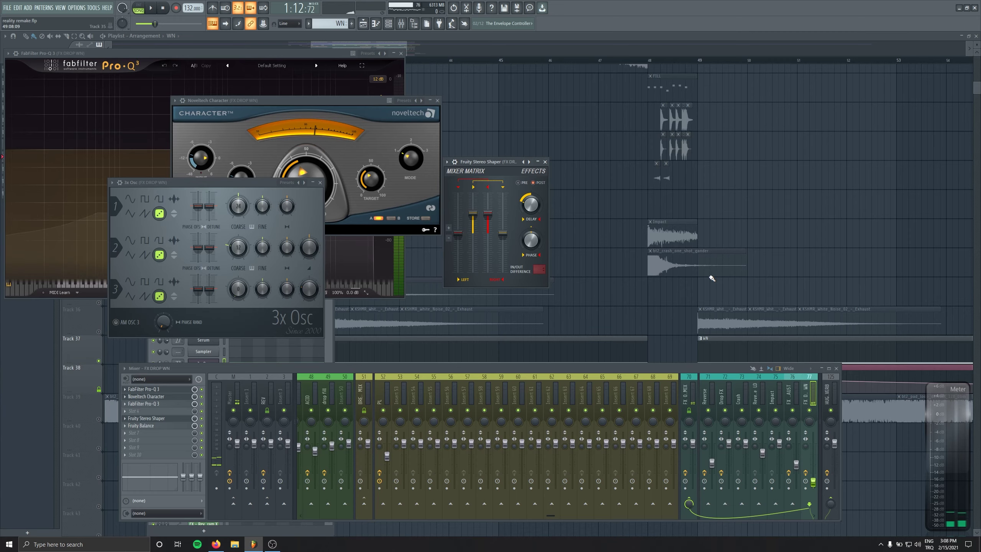
pyautogui.press('F12')
pyautogui.click(320, 182)
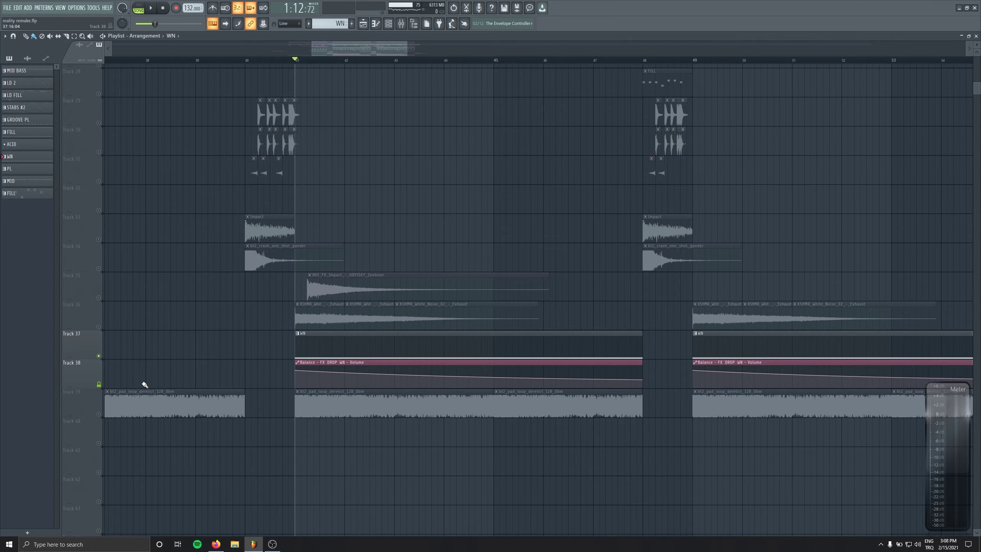
# Unmute the kick layers on Tracks 1 and 2, effects on Tracks 35 to 37 and pad loop on Track 39, playing from bar 41.
pyautogui.scroll(10, 348, 332)
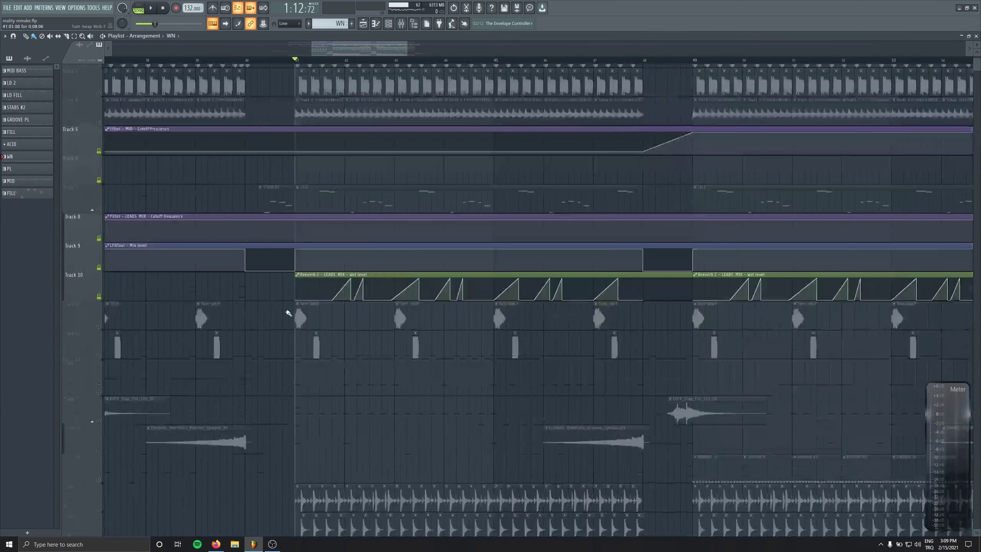
pyautogui.scroll(1, 289, 313)
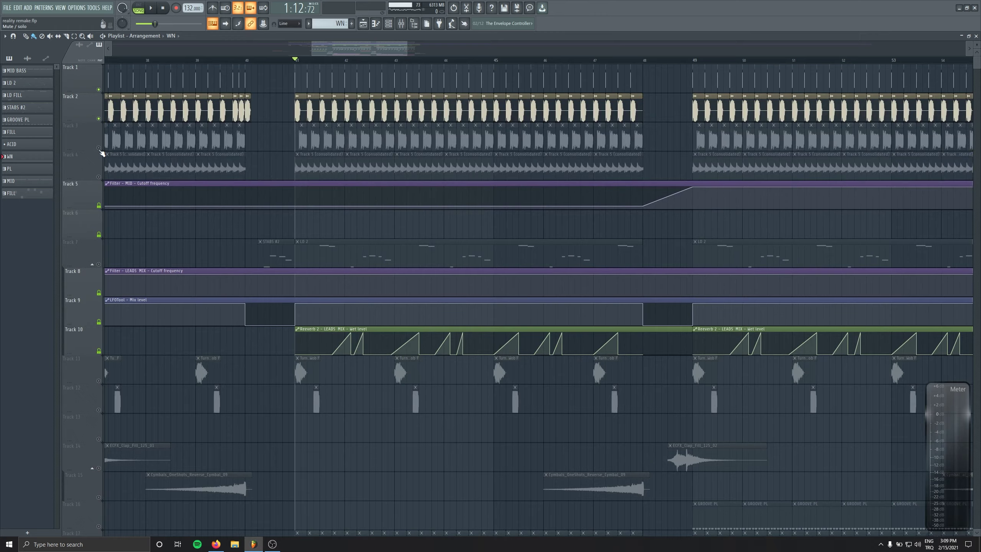
pyautogui.press('space')
pyautogui.scroll(-4, 253, 284)
pyautogui.scroll(-12, 253, 284)
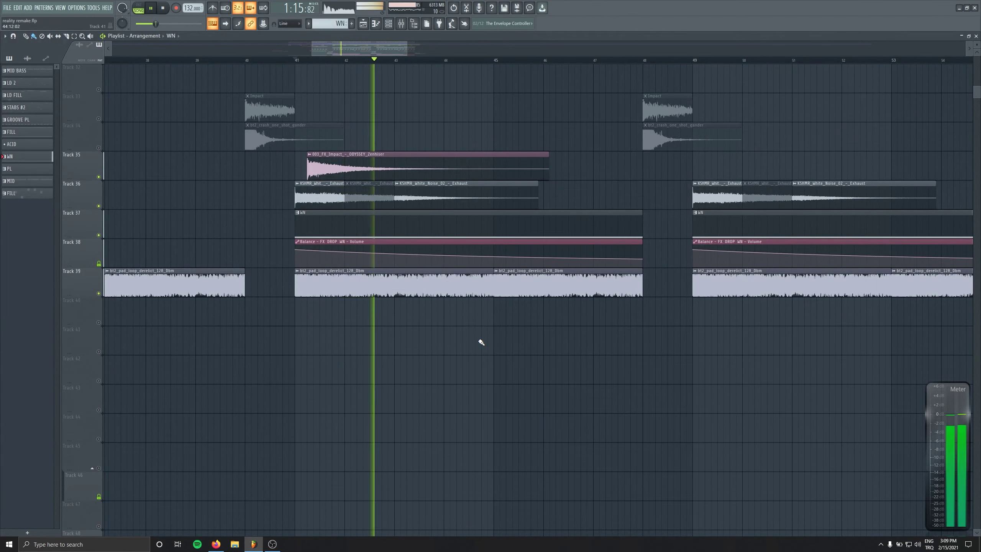
# Unmute the one-shot hits on Tracks 25 and 26, keeping the drum fill on Track 27 muted.
pyautogui.scroll(3, 479, 396)
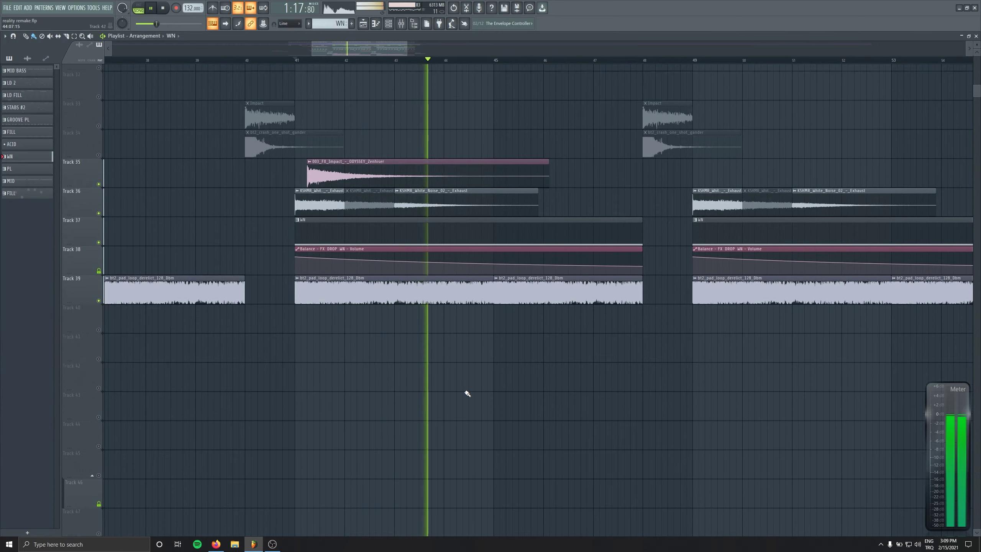
pyautogui.scroll(2, 490, 397)
pyautogui.moveTo(341, 319); pyautogui.dragTo(145, 309)
pyautogui.click(100, 226)
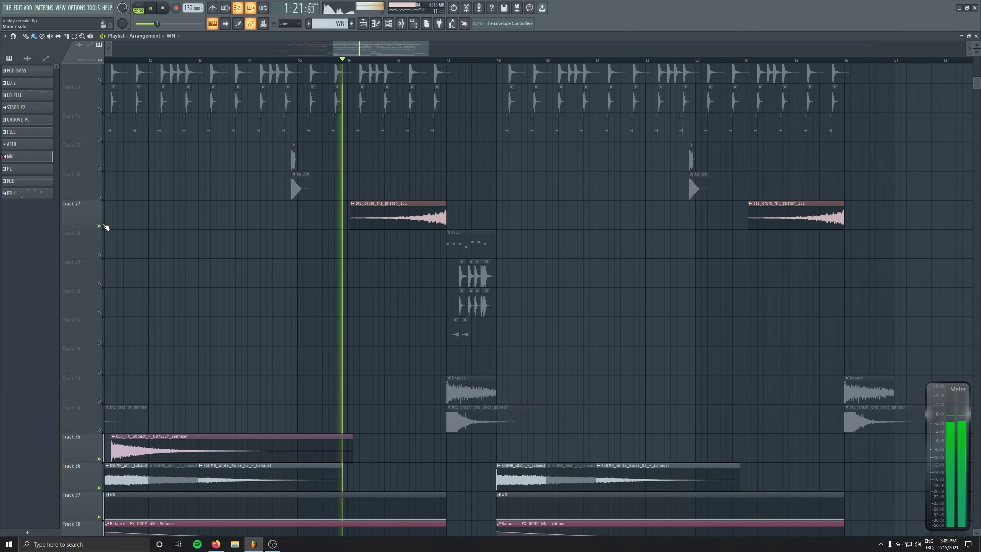
pyautogui.click(99, 226)
pyautogui.click(99, 168)
pyautogui.click(100, 197)
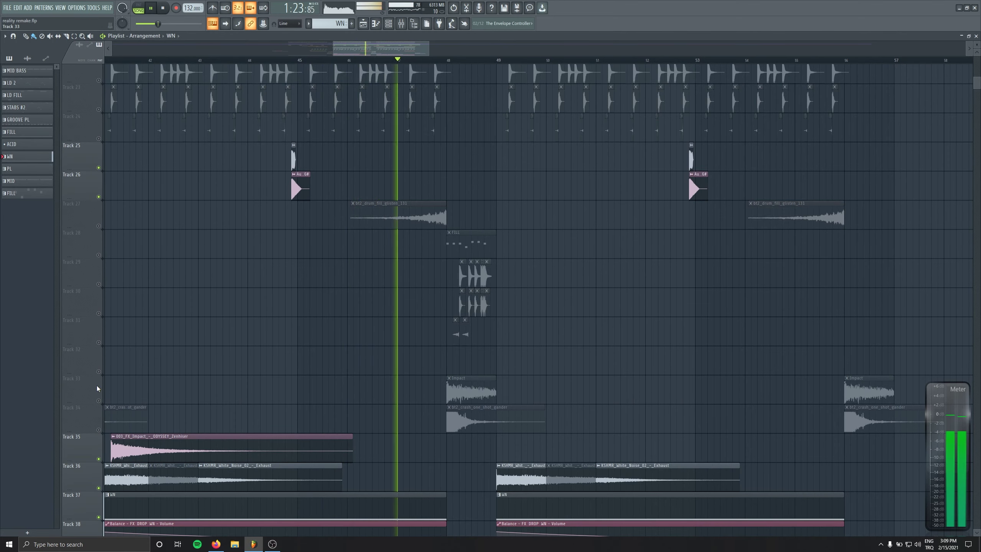
# Unmute the impact and crash on Tracks 33 and 34 and the fill hits on Tracks 29 to 31.
pyautogui.click(98, 400)
pyautogui.click(99, 430)
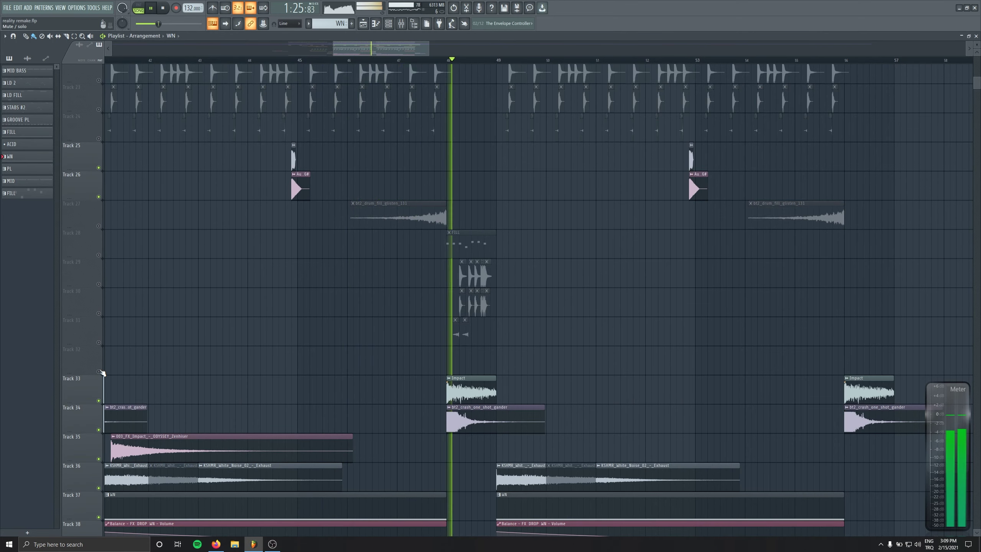
pyautogui.click(98, 342)
pyautogui.click(98, 313)
pyautogui.click(99, 284)
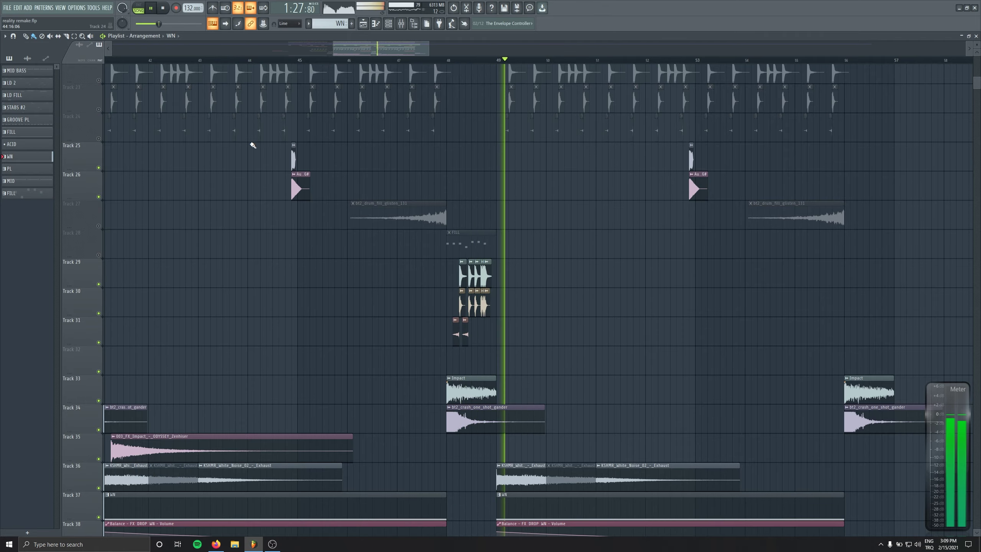
# Set playback to start before bar 37 and unmute the drum fill, clap fill and reverse cymbal on Tracks 13 to 15.
pyautogui.scroll(3, 332, 190)
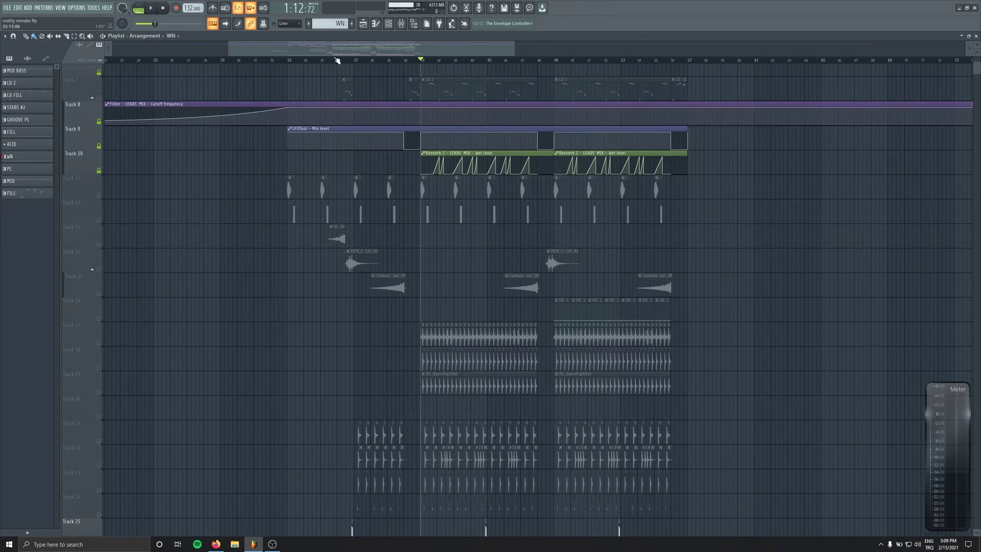
pyautogui.click(337, 59)
pyautogui.keyDown('ctrl'); pyautogui.scroll(3, 366, 249); pyautogui.keyUp('ctrl')
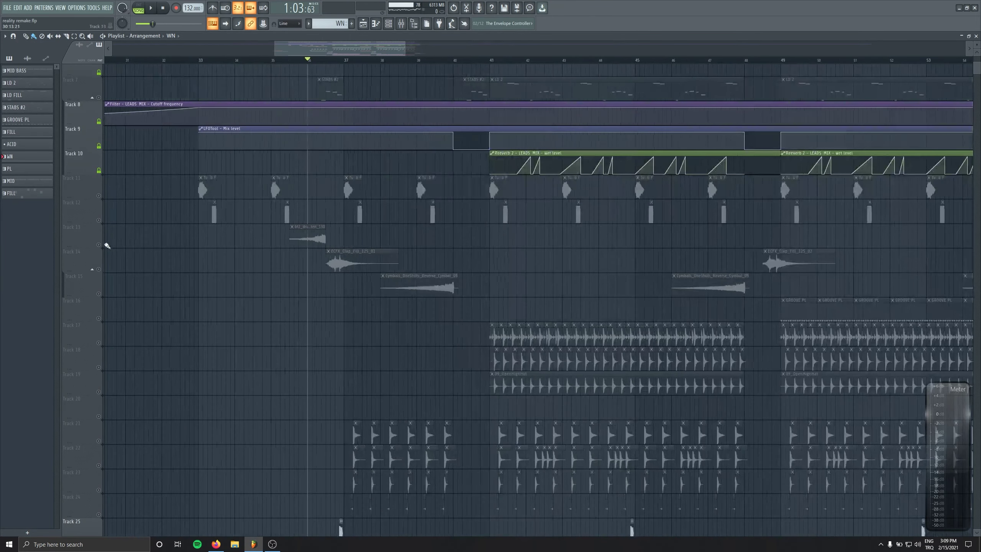
pyautogui.click(99, 270)
pyautogui.click(98, 293)
# Unmute the kick and bass layers on Tracks 1 to 4.
pyautogui.scroll(3, 100, 88)
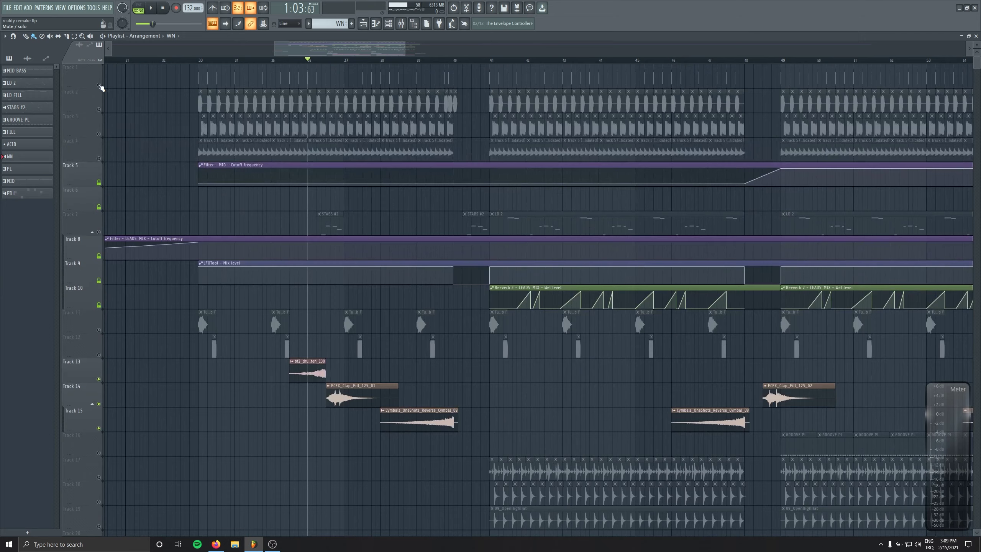
pyautogui.click(99, 109)
pyautogui.click(99, 134)
pyautogui.click(99, 158)
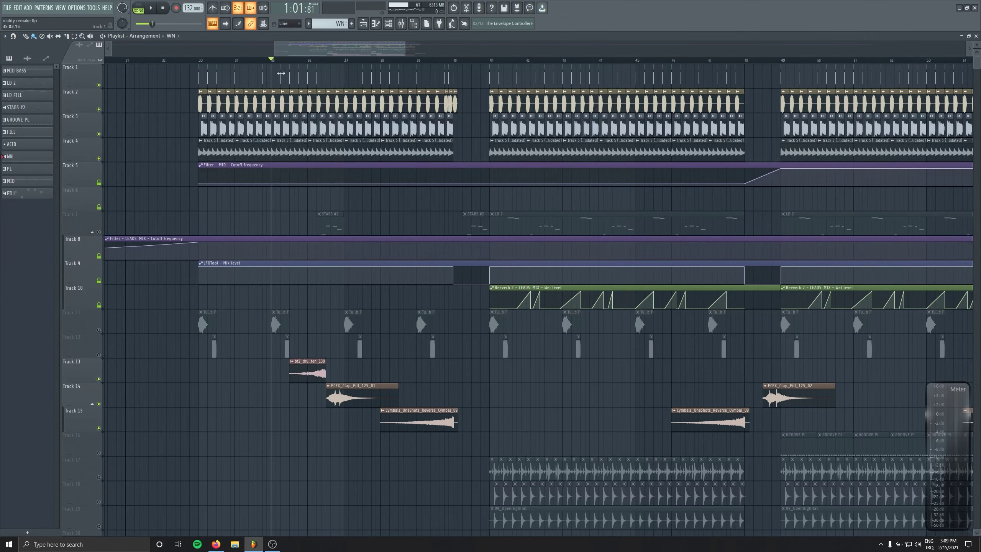
# Unmute the vocal shots on Track 11 and play the fills from bar 35 through to bar 40.
pyautogui.scroll(-4, 357, 339)
pyautogui.click(99, 158)
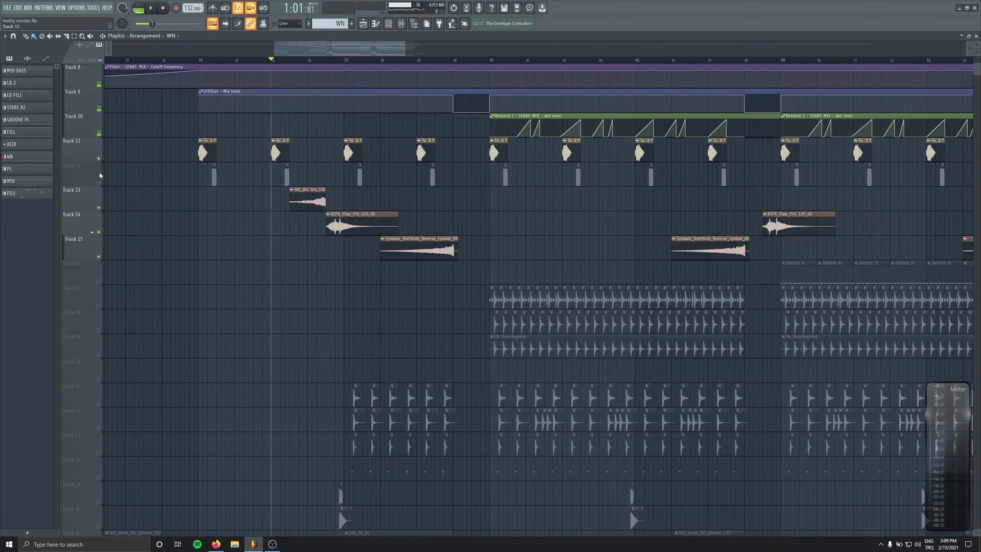
pyautogui.press('space')
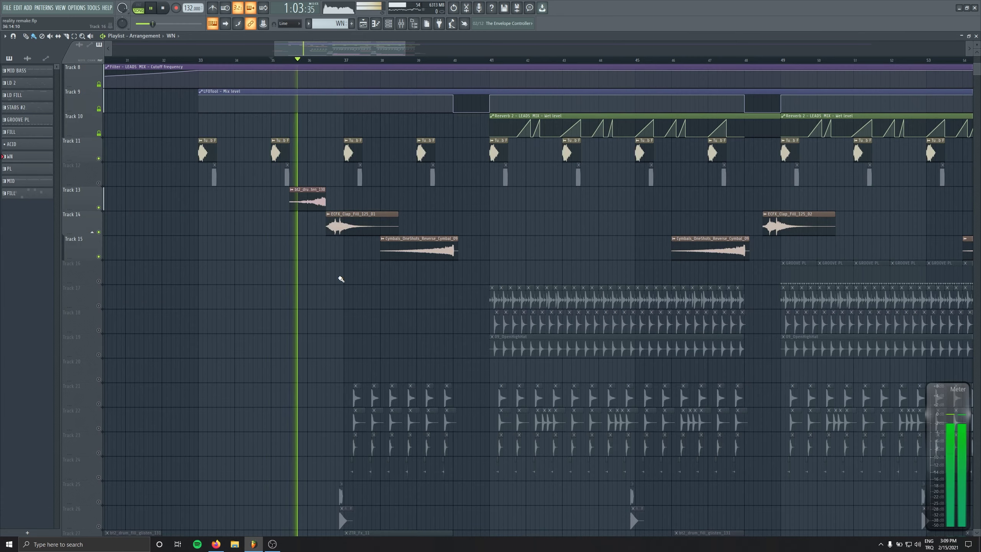
pyautogui.scroll(4, 333, 340)
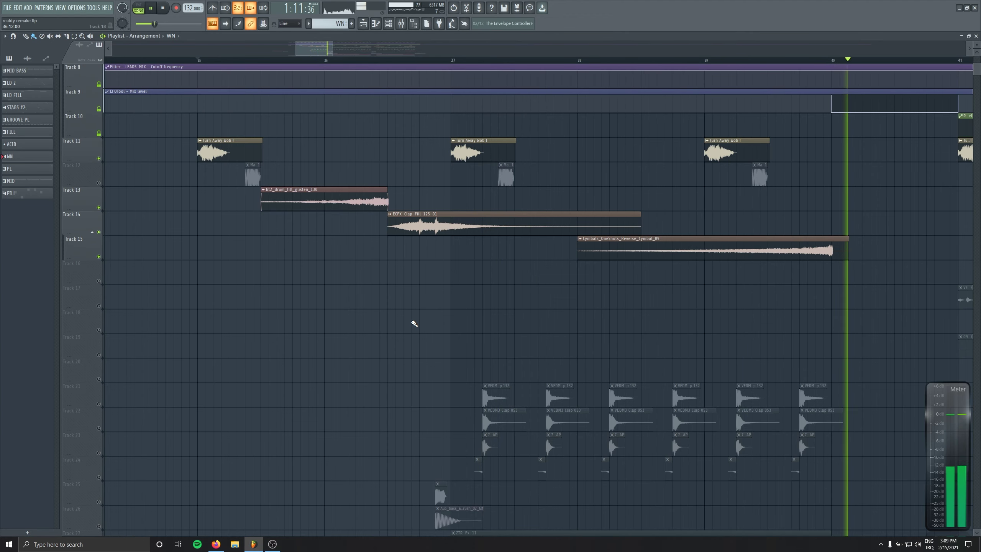
pyautogui.press('space')
# Solo Track 13, play its reversed bt2_drum_fill_glisten_130 clip, view the clip's sampler settings and close them.
pyautogui.rightClick(100, 208)
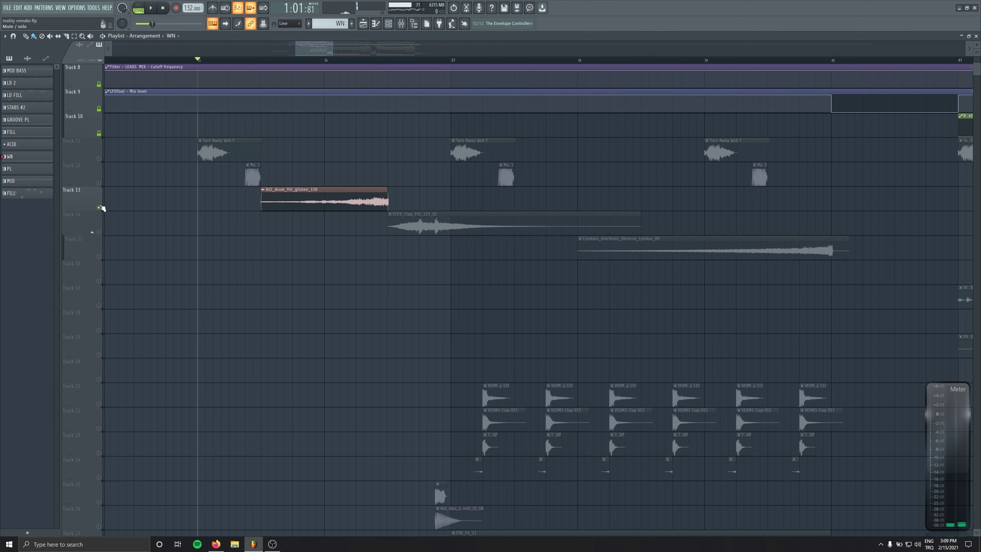
pyautogui.press('space')
pyautogui.doubleClick(346, 196)
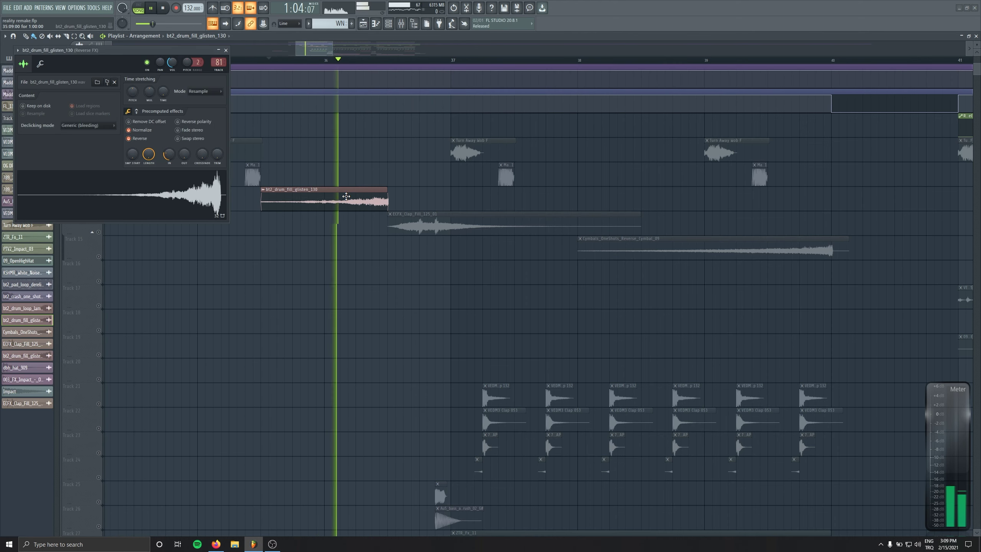
pyautogui.click(162, 8)
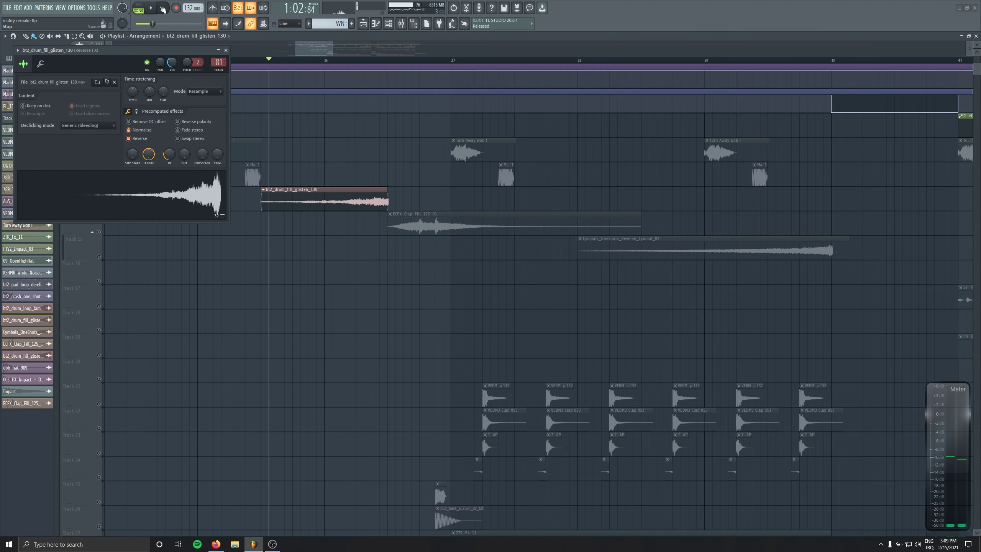
pyautogui.scroll(4, 388, 259)
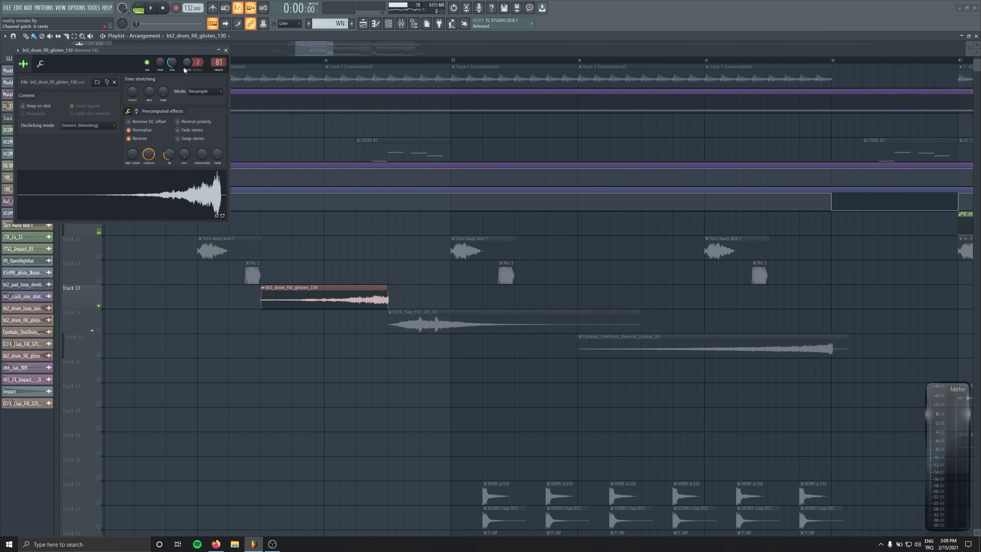
pyautogui.click(226, 50)
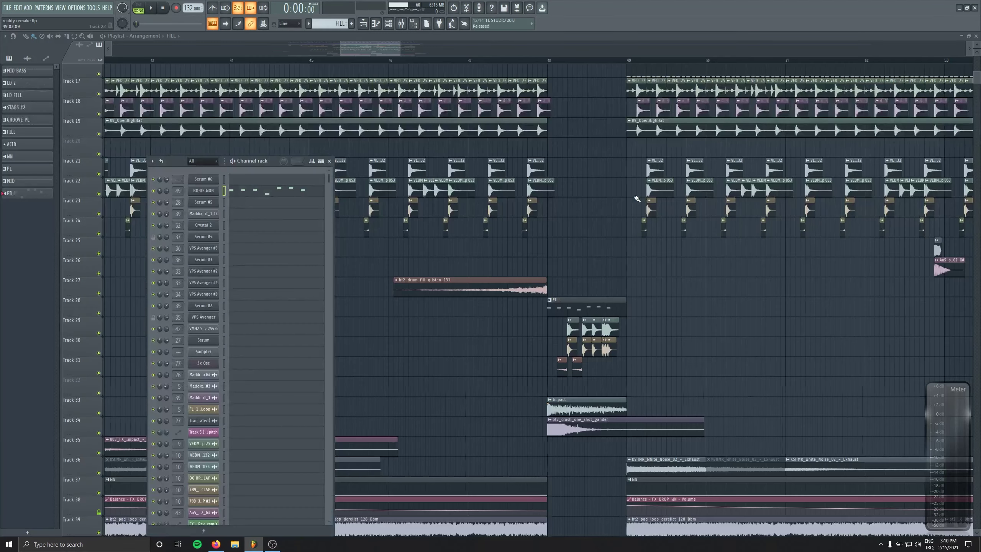
# Show the notes of the FILL pattern at bar 48 and open its BORIS WOB Serum instance.
pyautogui.moveTo(637, 199); pyautogui.dragTo(487, 202)
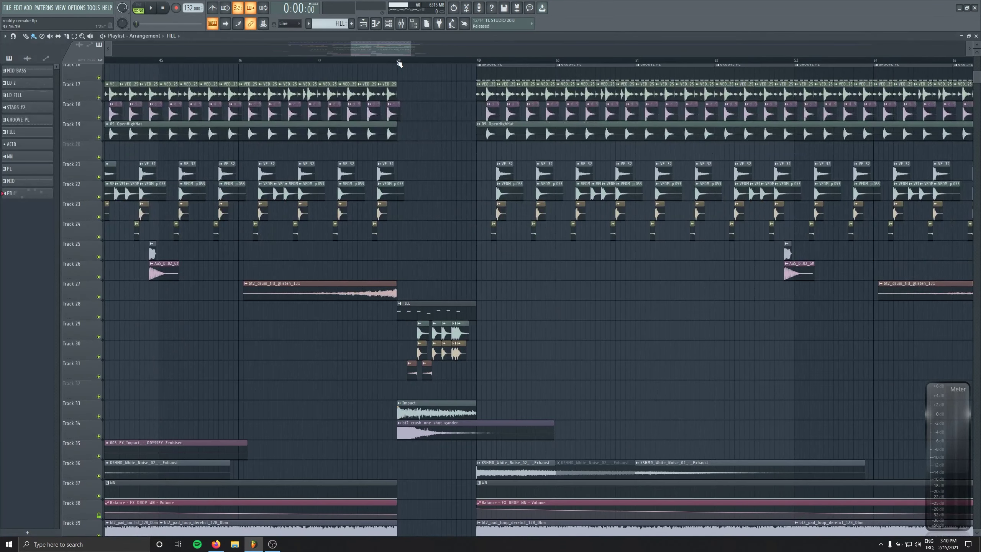
pyautogui.doubleClick(426, 313)
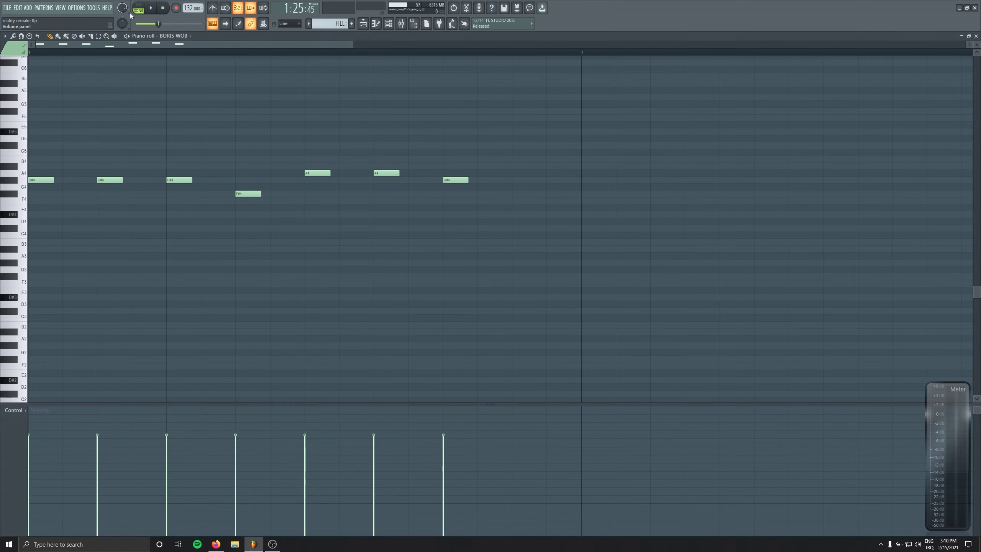
pyautogui.press('Escape')
pyautogui.click(215, 192)
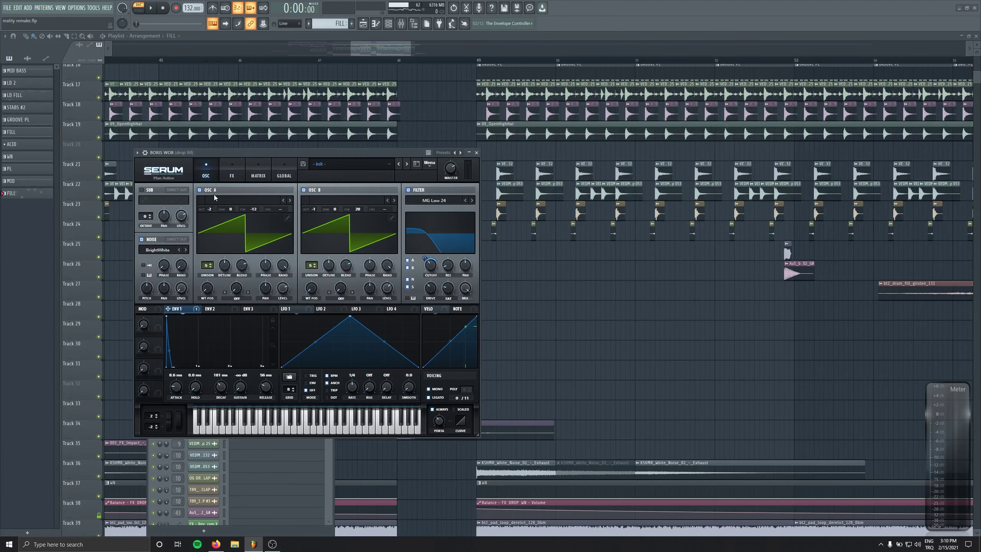
# Audition the FILL pattern with the BORIS WOB Serum window open, first alone and again beside its piano roll notes.
pyautogui.moveTo(272, 153); pyautogui.dragTo(308, 190)
pyautogui.press('space')
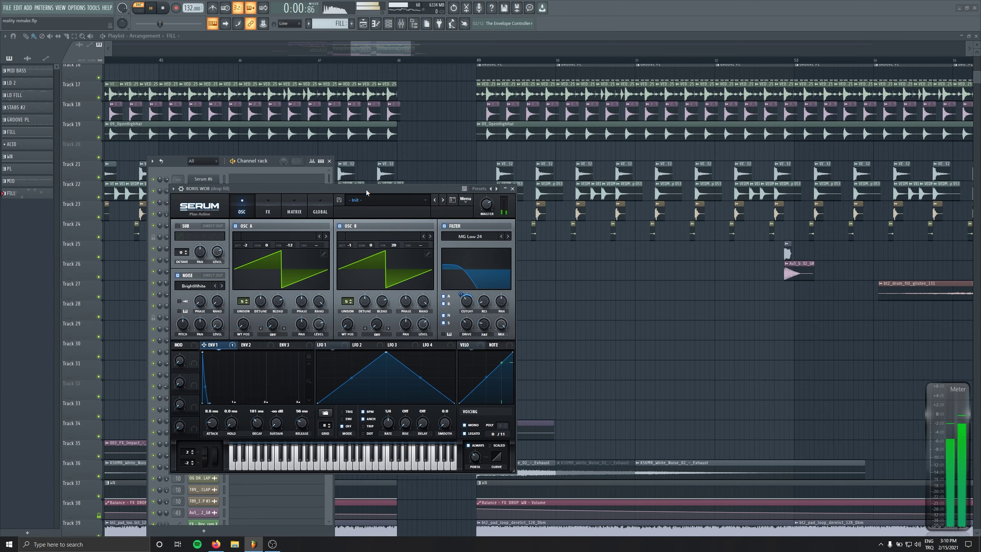
pyautogui.press('space')
pyautogui.moveTo(366, 189); pyautogui.dragTo(653, 194)
pyautogui.press('F7')
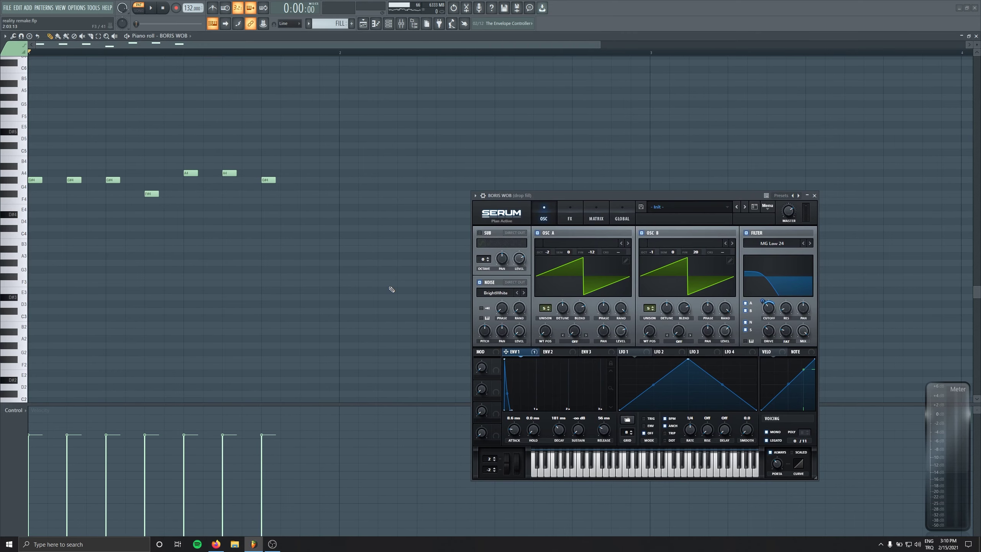
pyautogui.press('space')
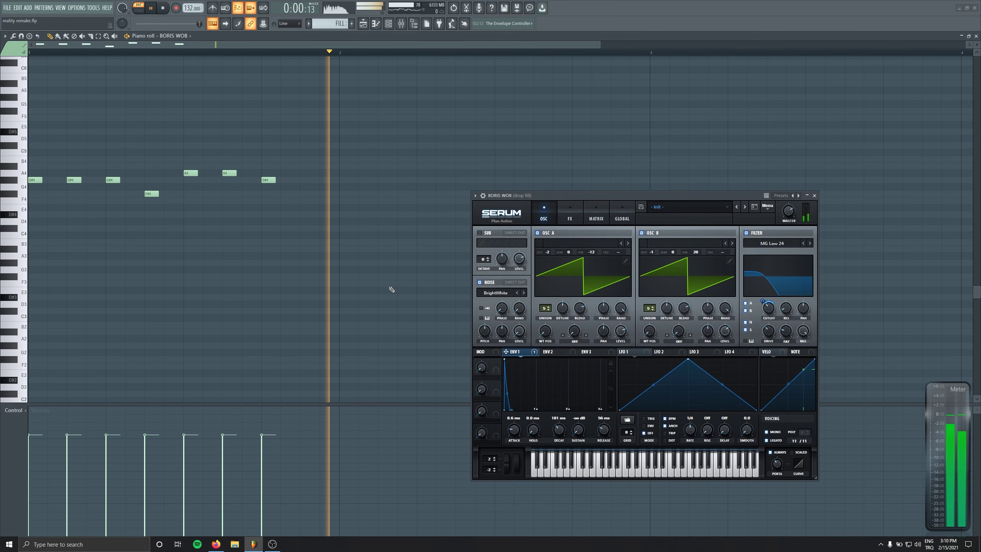
pyautogui.moveTo(534, 194); pyautogui.dragTo(303, 171)
pyautogui.press('space')
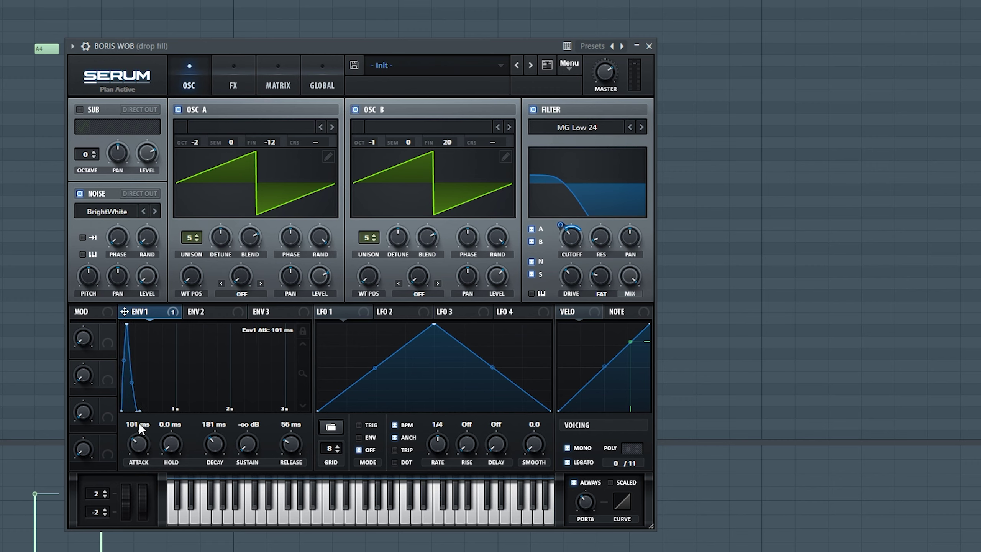
# Raise BORIS WOB's Env 1 attack to 141 ms, return it to 8.6 ms, review its effects page and close Serum.
pyautogui.moveTo(138, 421); pyautogui.dragTo(137, 419)
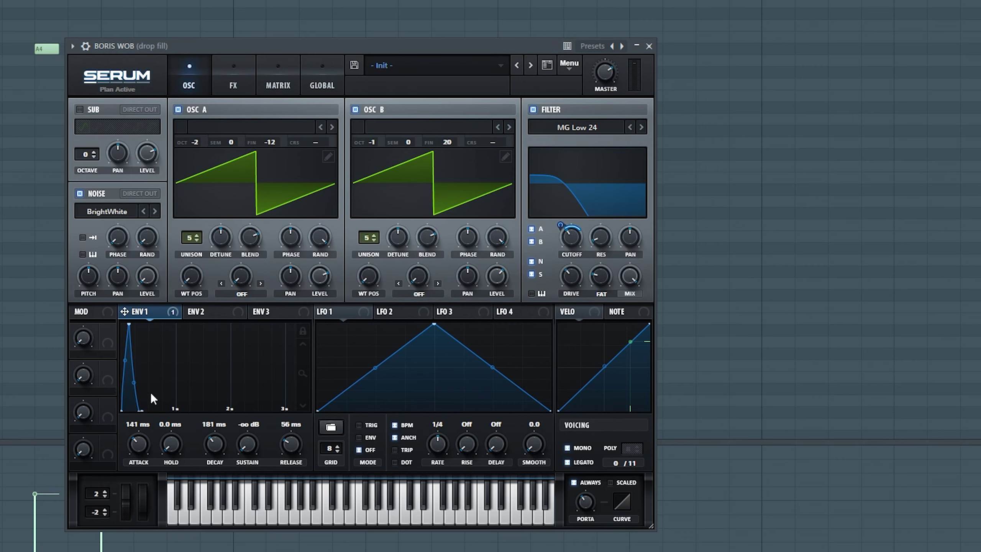
pyautogui.moveTo(146, 458)
pyautogui.mouseDown()
pyautogui.moveTo(149, 476)
pyautogui.moveTo(130, 451)
pyautogui.mouseUp()
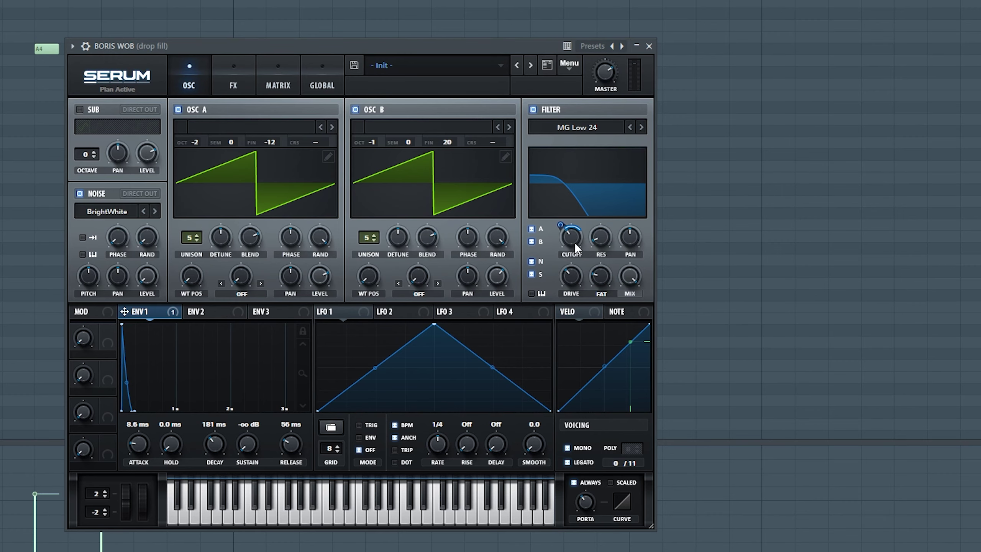
pyautogui.click(230, 76)
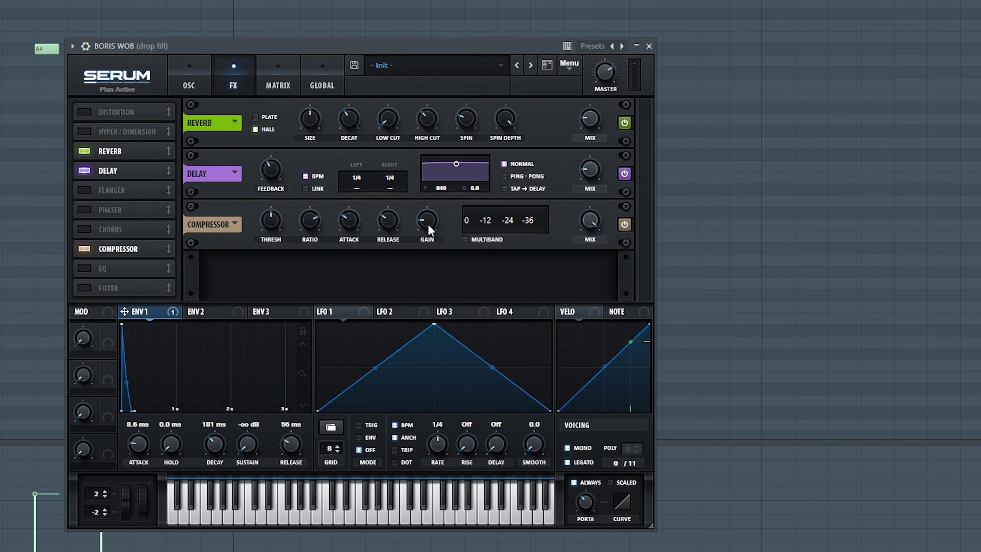
pyautogui.click(649, 46)
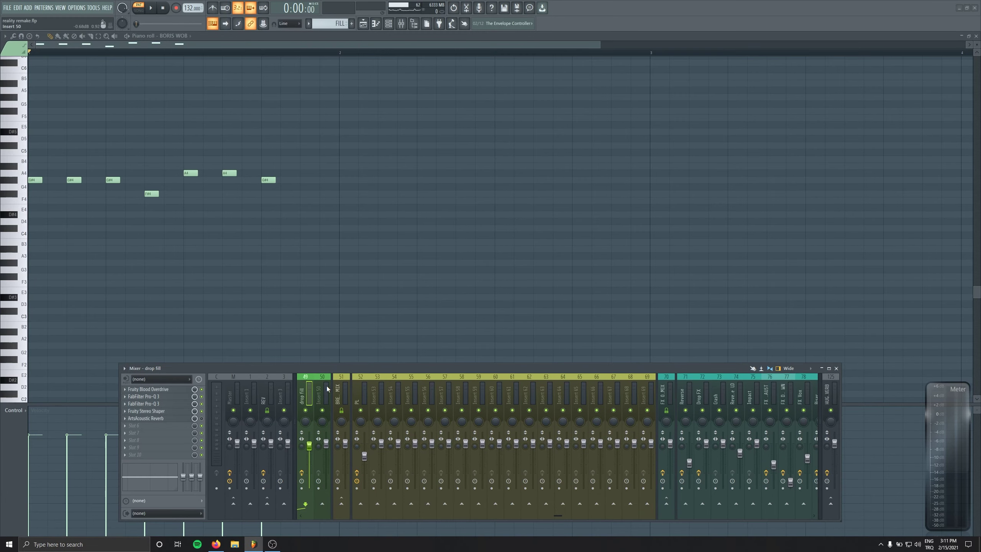
# Open Fruity Blood Overdrive and the first FabFilter Pro-Q 3 on the drop fill mixer track and play the pattern through them.
pyautogui.click(150, 390)
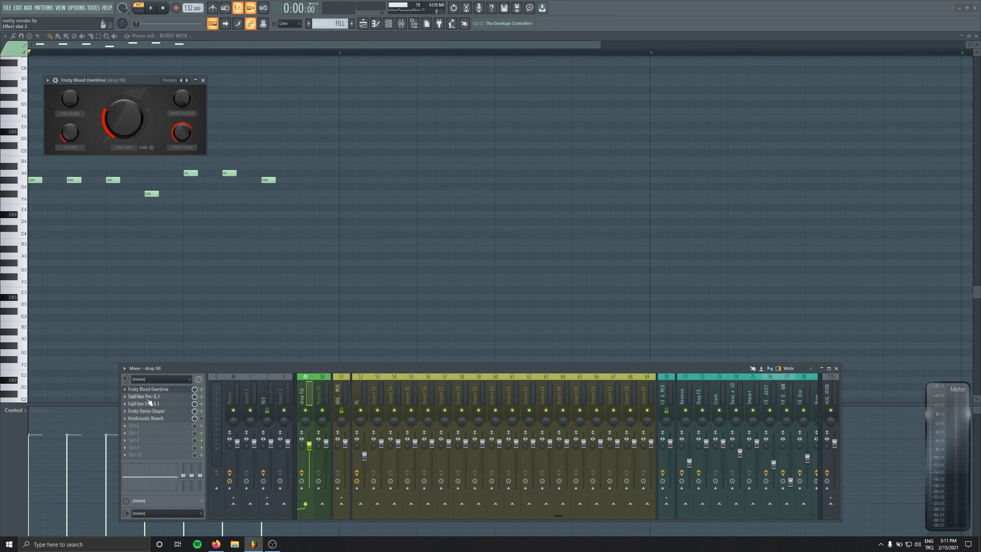
pyautogui.click(152, 404)
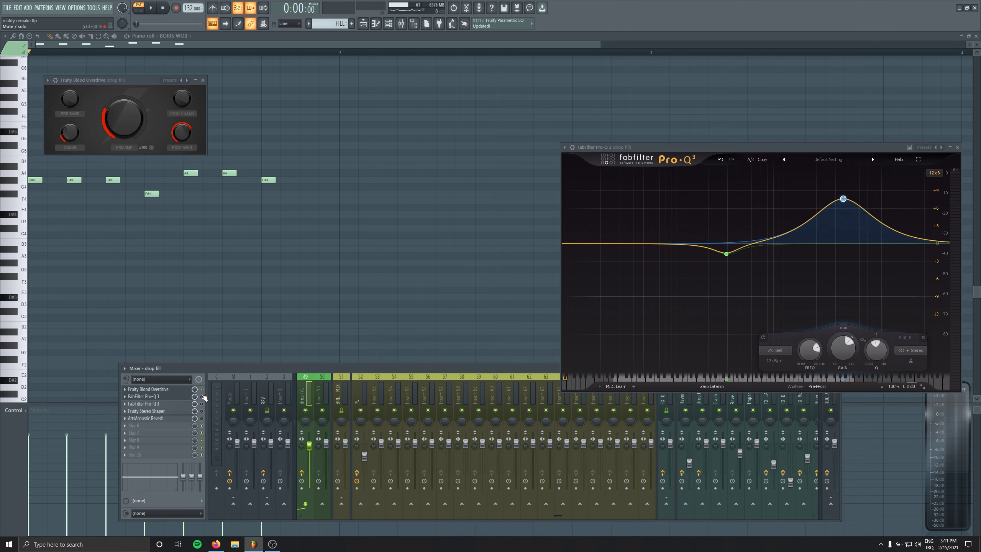
pyautogui.press('space')
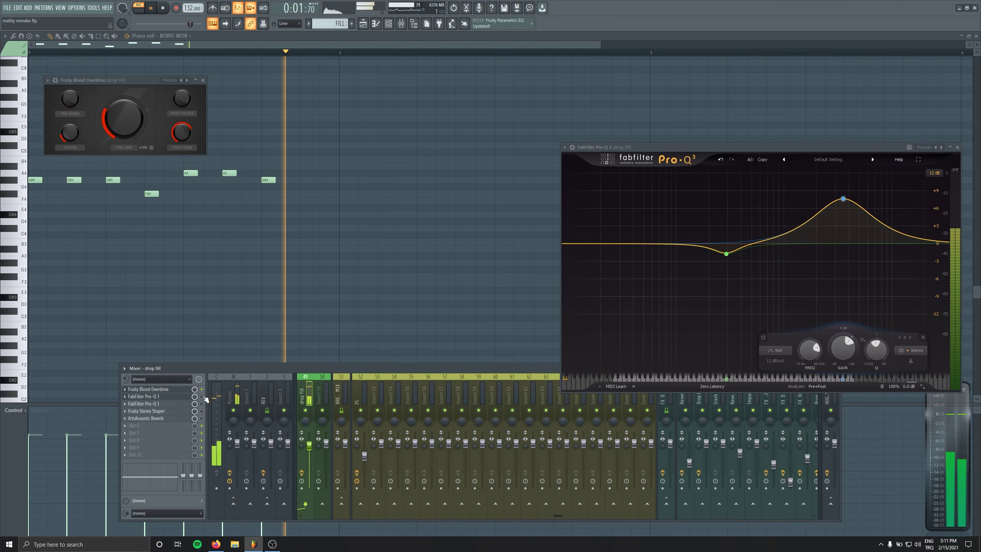
pyautogui.press('space')
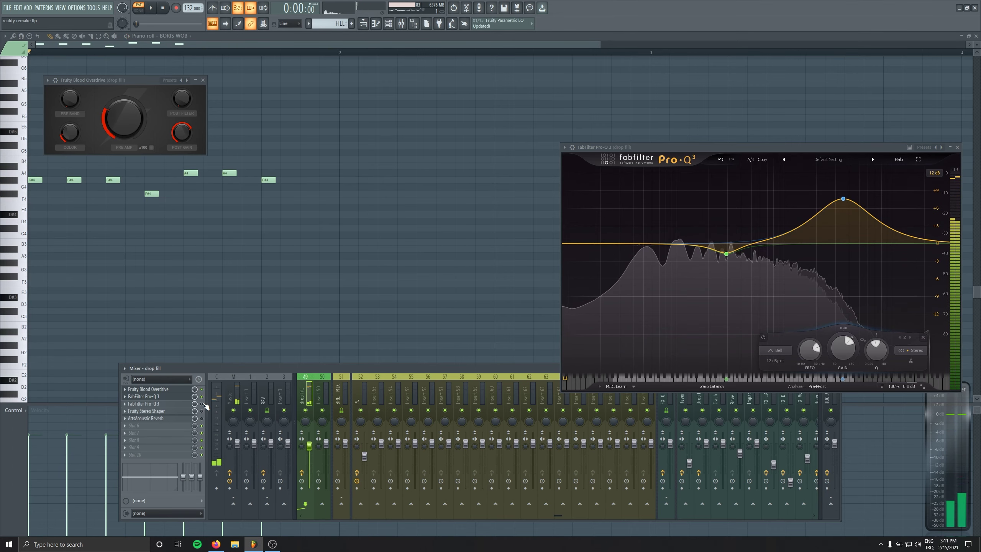
# Open the second FabFilter Pro-Q 3 on the drop fill track and play the pattern to examine its low-frequency cut.
pyautogui.click(202, 404)
pyautogui.click(177, 403)
pyautogui.moveTo(547, 128); pyautogui.dragTo(591, 117)
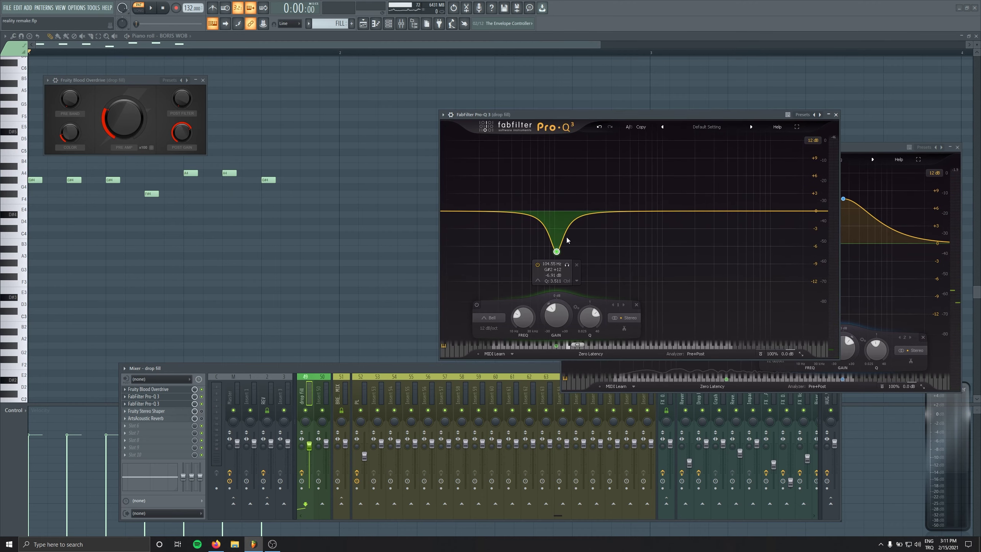
pyautogui.press('space')
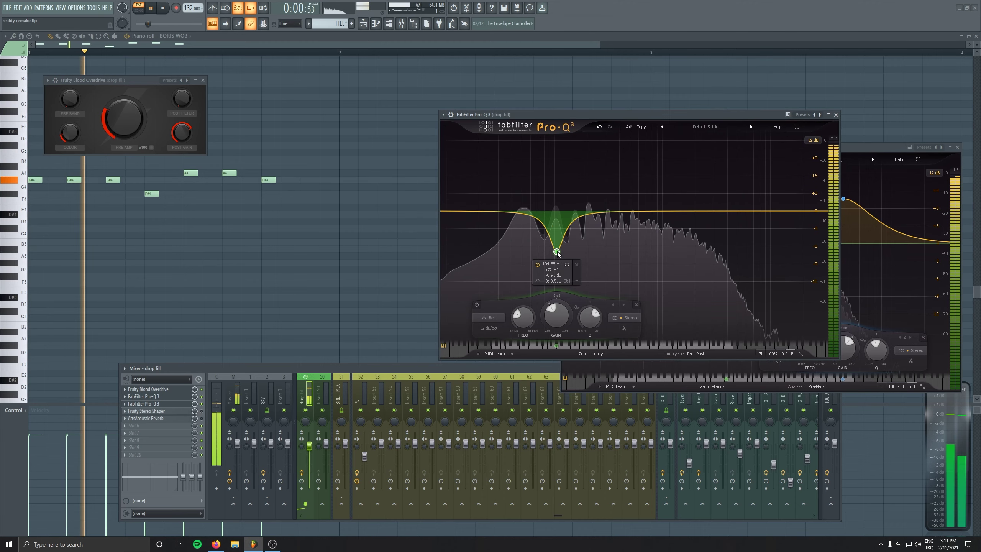
pyautogui.press('space')
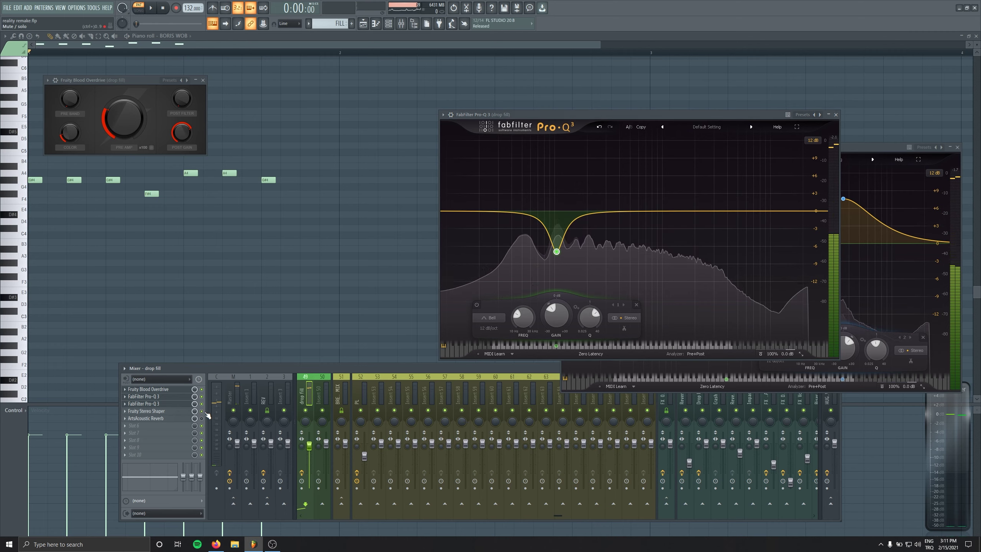
# Open Fruity Stereo Shaper on the drop fill mixer track and play the pattern to examine its left/right delay effect.
pyautogui.click(183, 411)
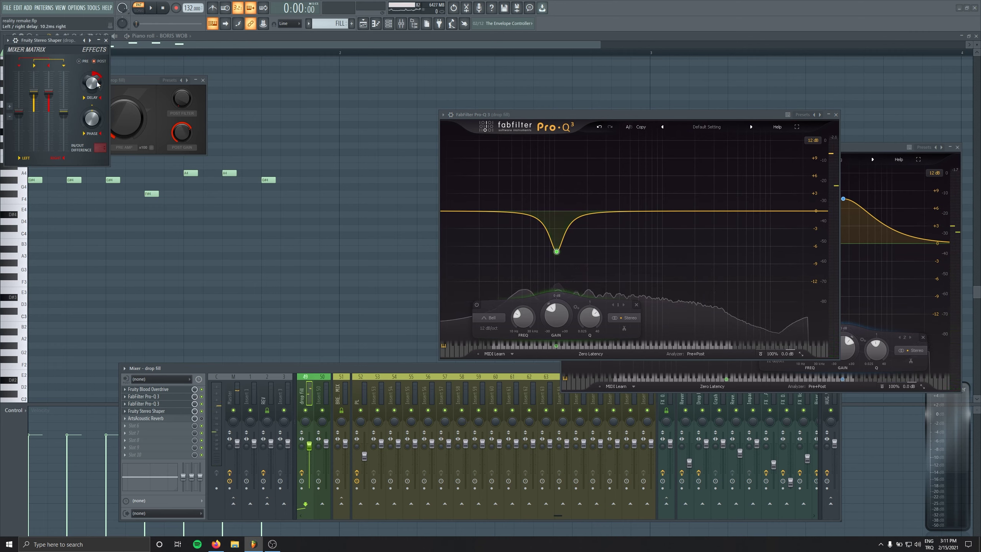
pyautogui.press('space')
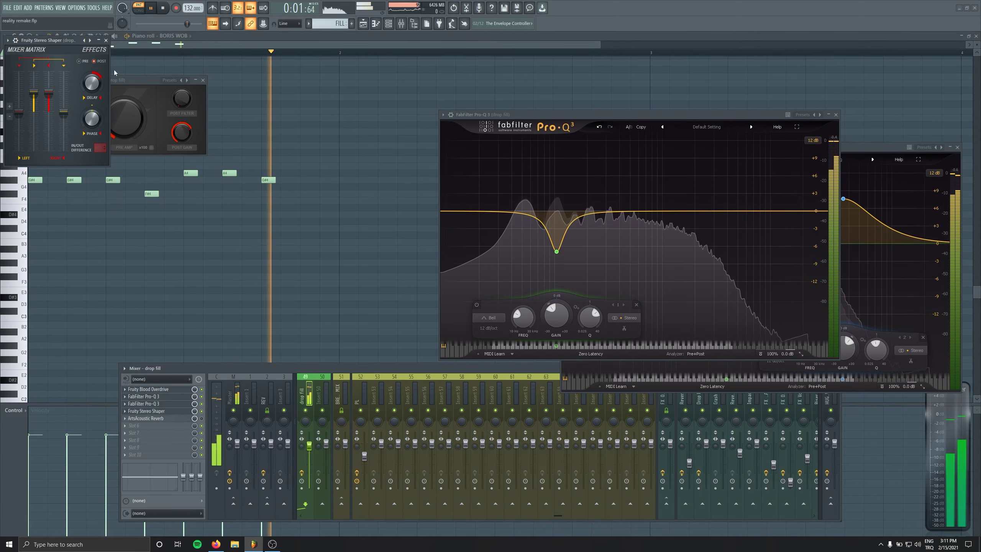
pyautogui.press('space')
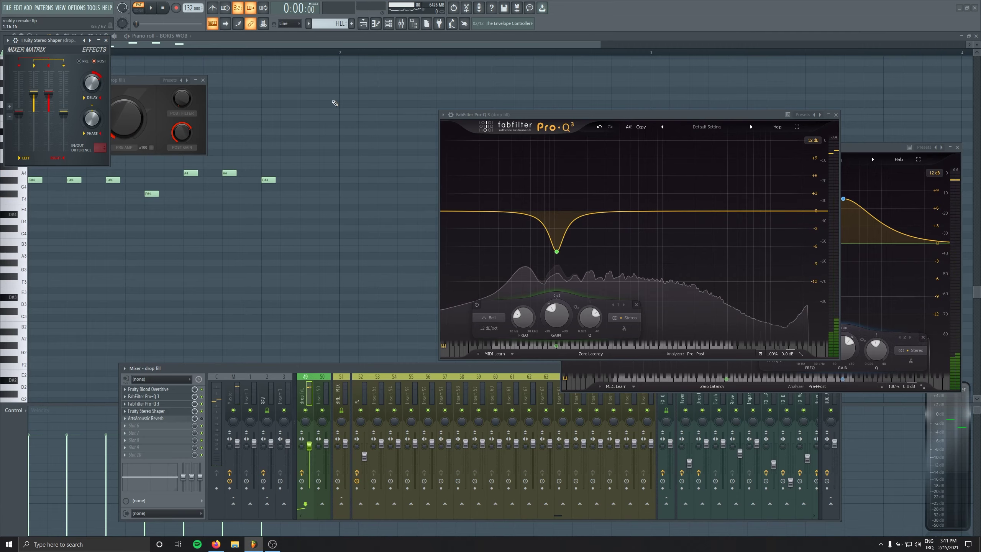
# Return to the playlist and play the arrangement from bar 47 through the FILL clip to hear the fill in context.
pyautogui.click(363, 24)
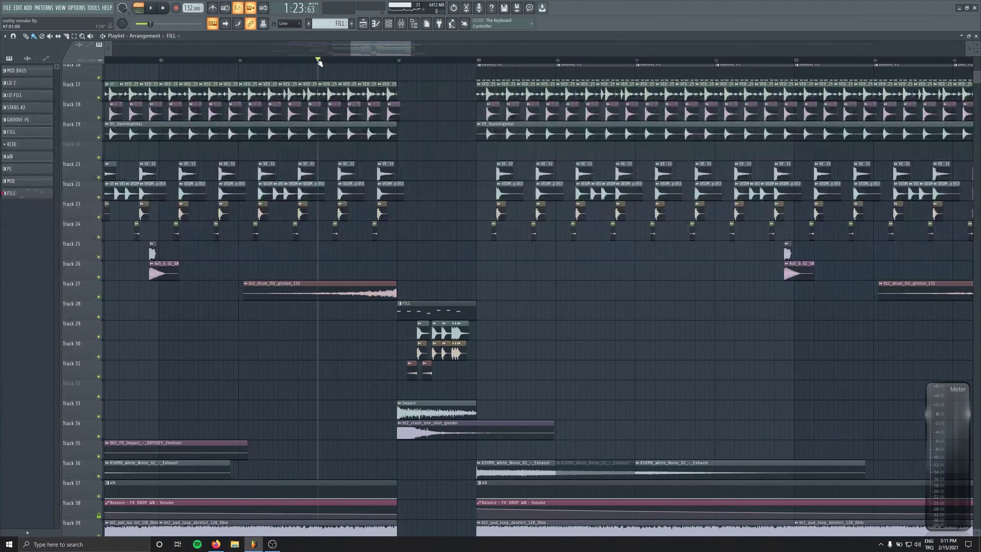
pyautogui.press('space')
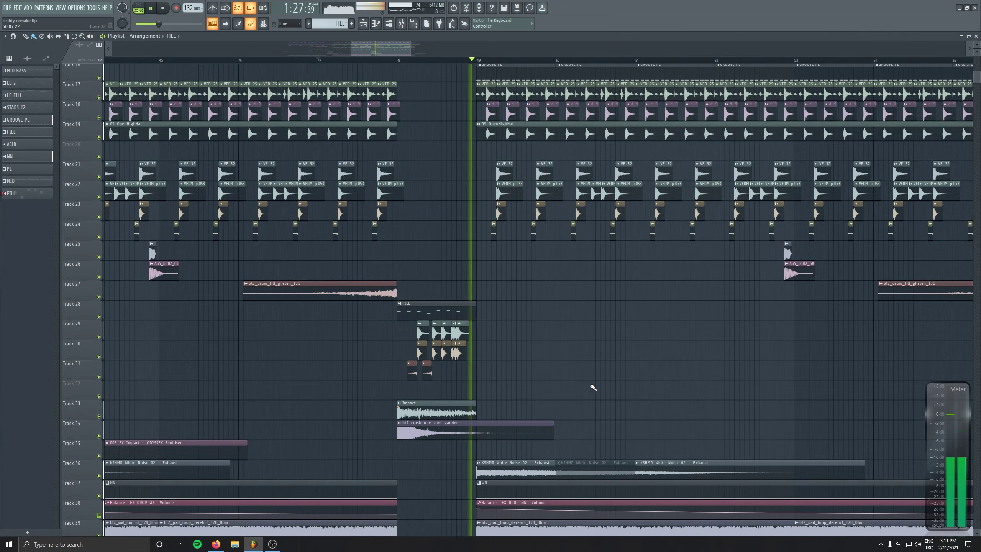
pyautogui.scroll(-3, 635, 414)
pyautogui.scroll(-2, 634, 410)
pyautogui.moveTo(395, 254); pyautogui.dragTo(496, 460)
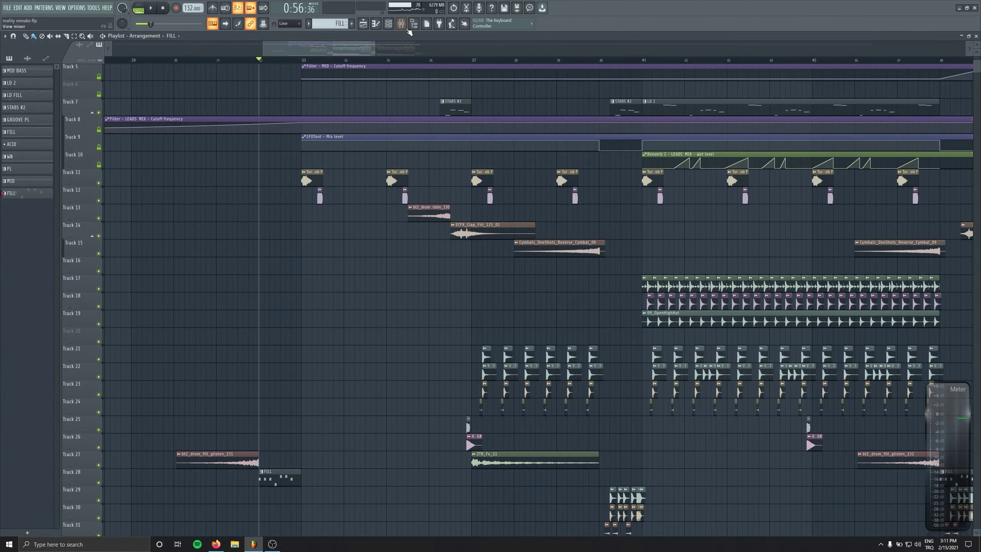
# Review the mixer and the full playlist layout, and play the arrangement from bar 31 through the end of the drop.
pyautogui.click(403, 27)
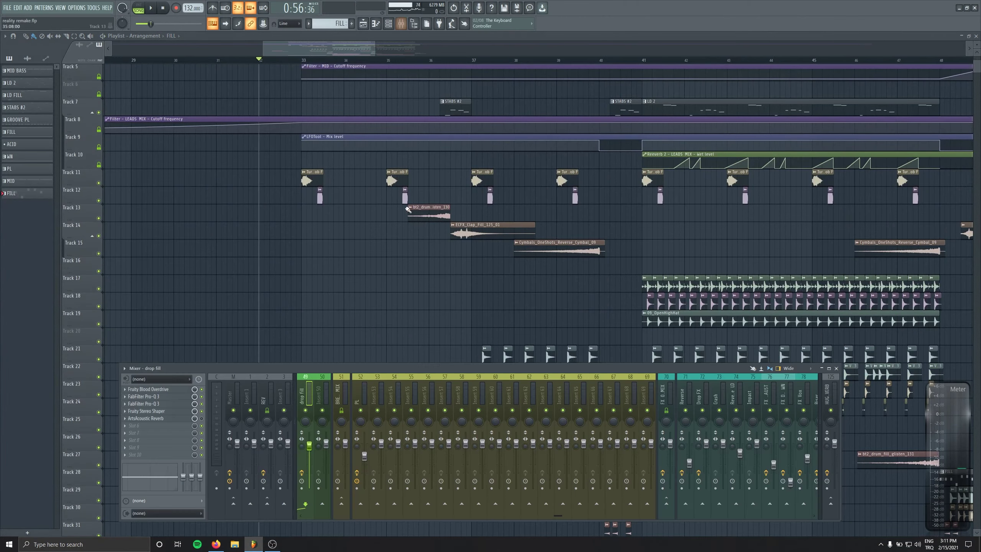
pyautogui.press('F9')
pyautogui.scroll(-3, 428, 351)
pyautogui.scroll(-7, 579, 433)
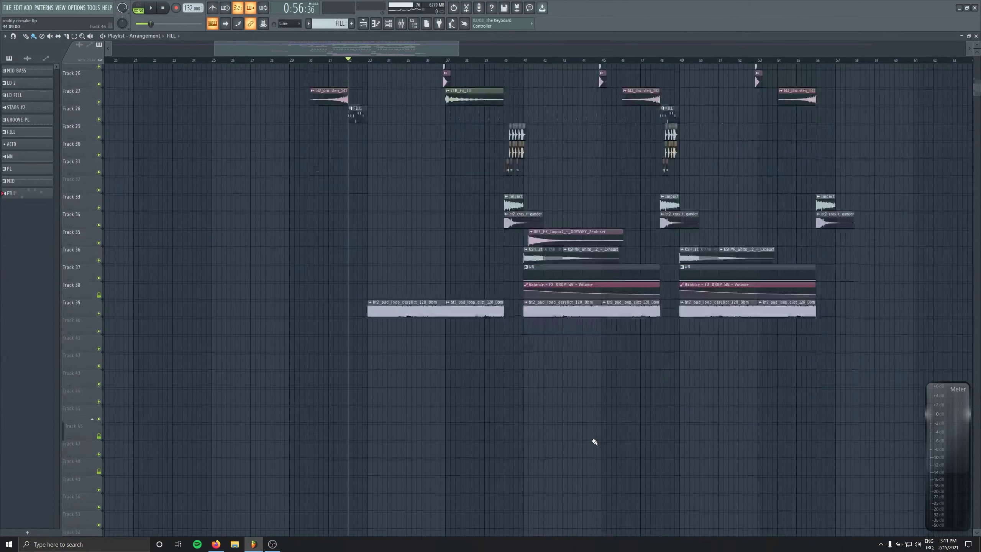
pyautogui.scroll(2, 584, 427)
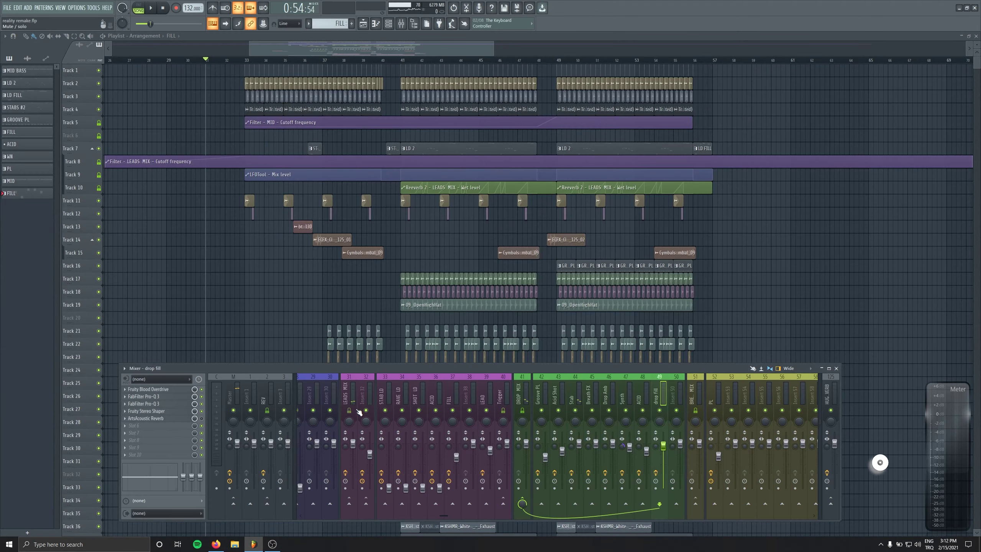
pyautogui.press('F9')
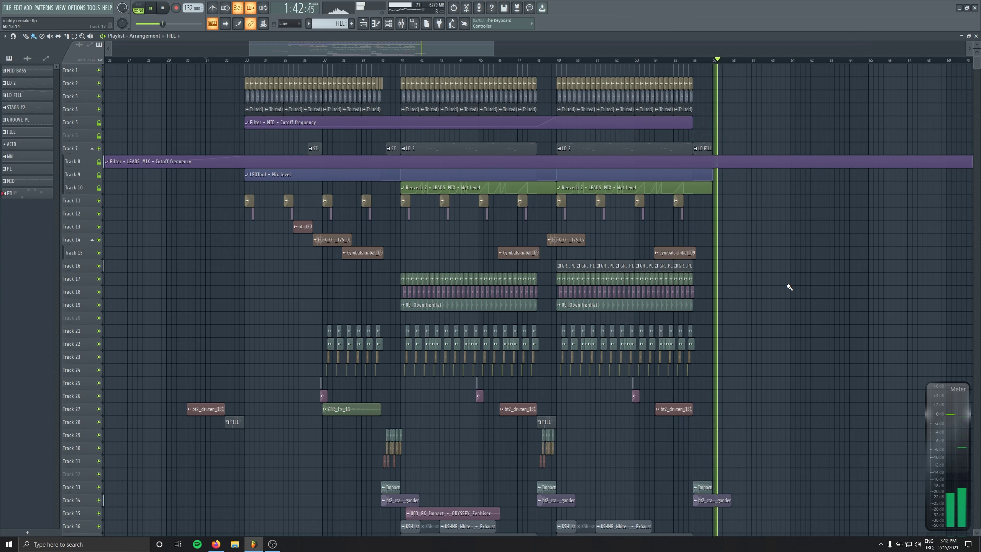
pyautogui.press('space')
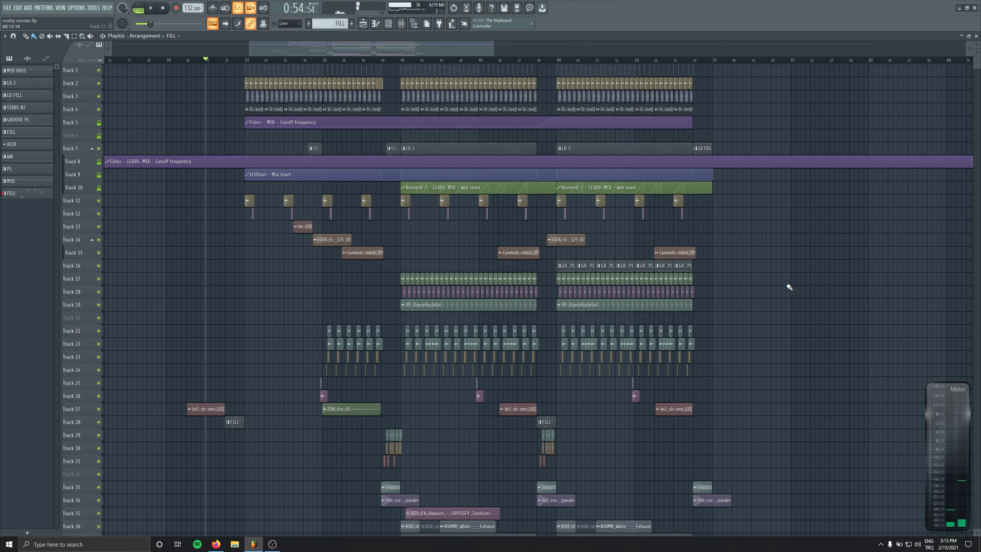